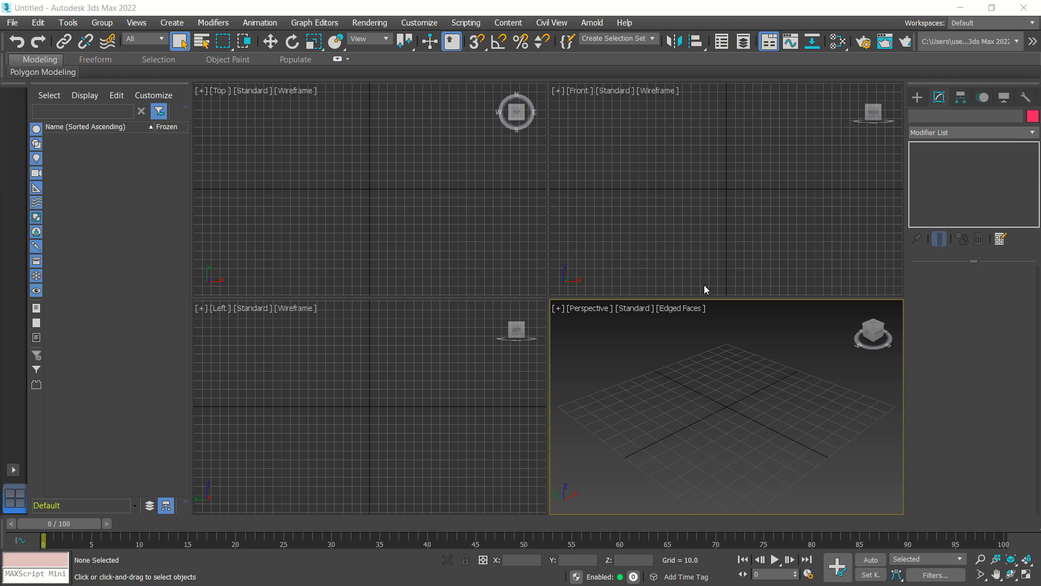
Make the Perspective viewport active and maximize it.
{"action": "left_click", "coordinate": [652, 218]}
{"action": "left_click", "coordinate": [455, 246]}
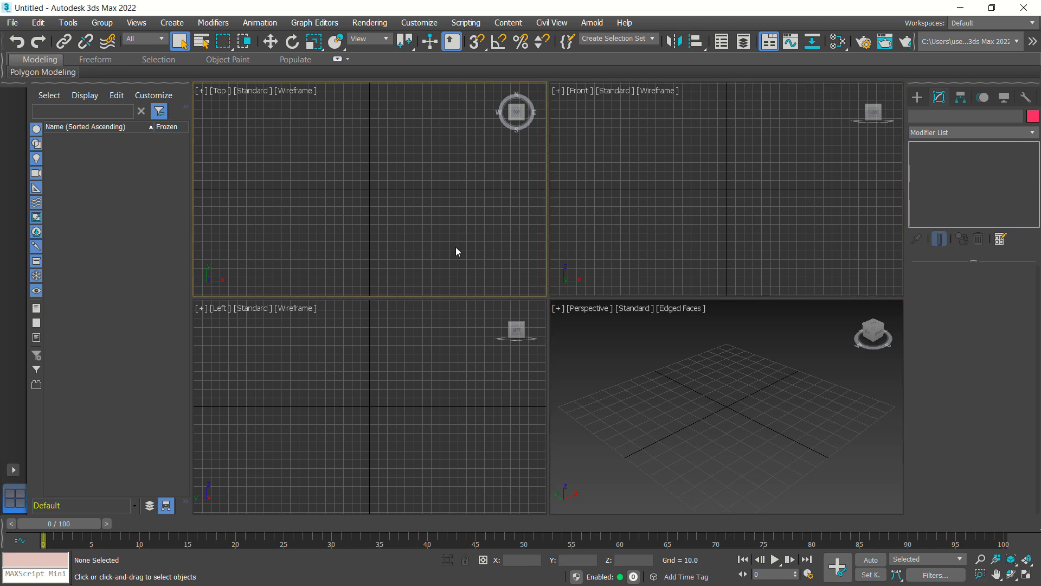
{"action": "left_click", "coordinate": [454, 376]}
{"action": "left_click", "coordinate": [666, 381]}
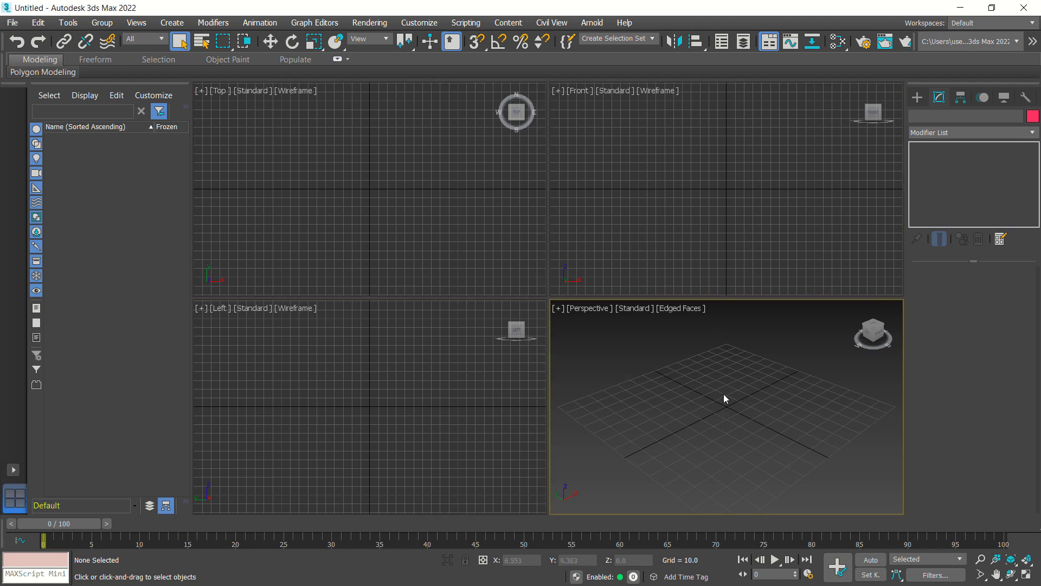
{"action": "left_click", "coordinate": [1027, 575]}
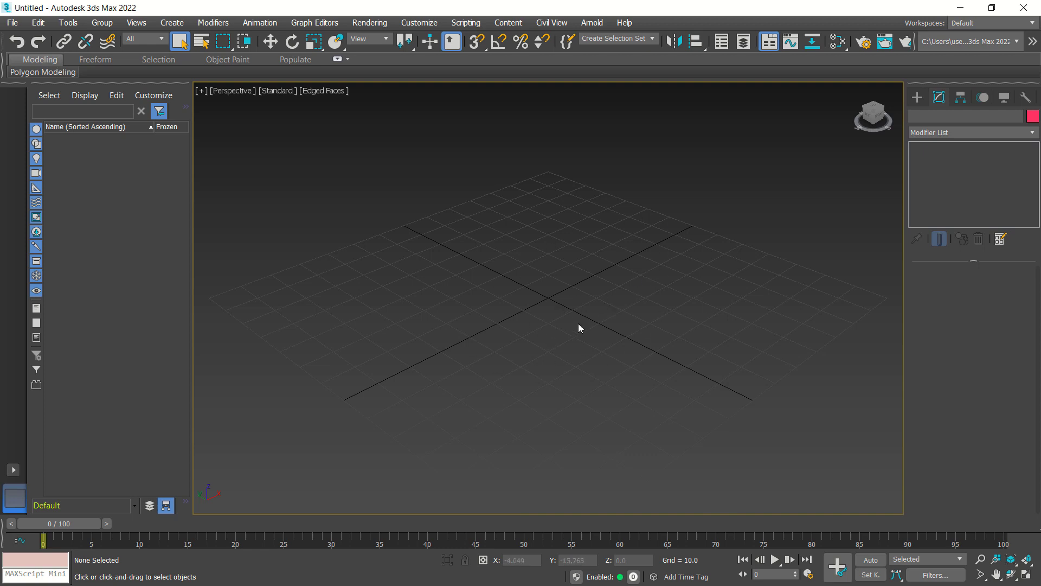
Create a Box primitive on the grid, about 24.5 long, 48.2 wide and 24.5 high.
{"action": "middle_click_drag", "start_coordinate": [553, 342], "coordinate": [554, 315]}
{"action": "left_click", "coordinate": [916, 96]}
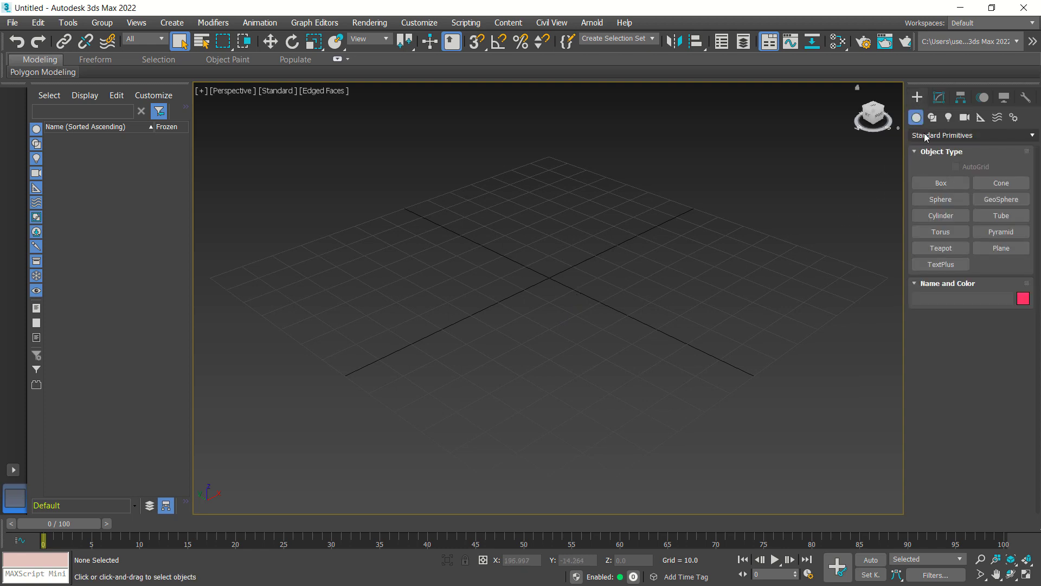
{"action": "left_click", "coordinate": [945, 184]}
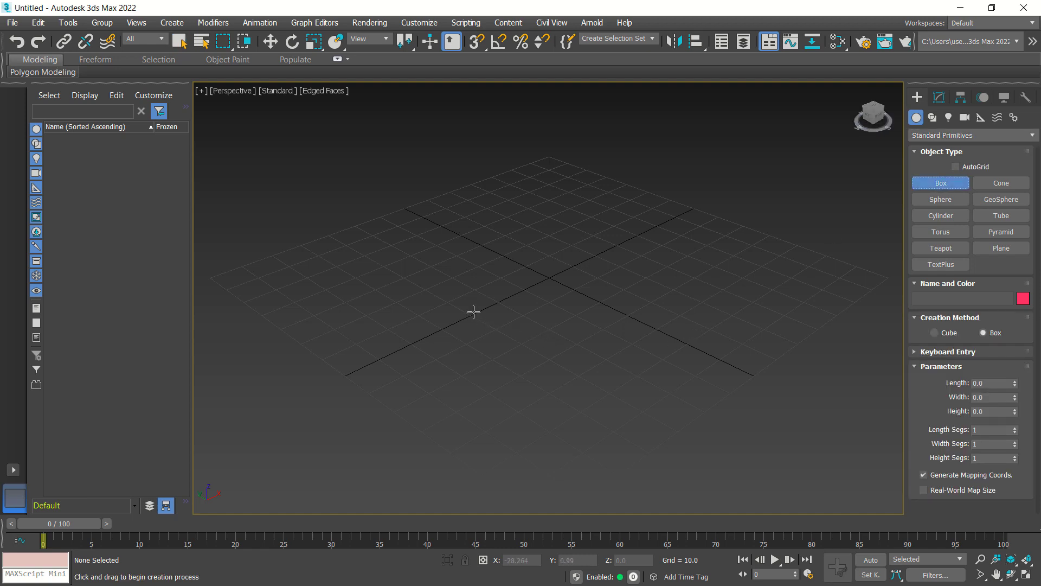
{"action": "left_click_drag", "start_coordinate": [472, 305], "coordinate": [652, 278]}
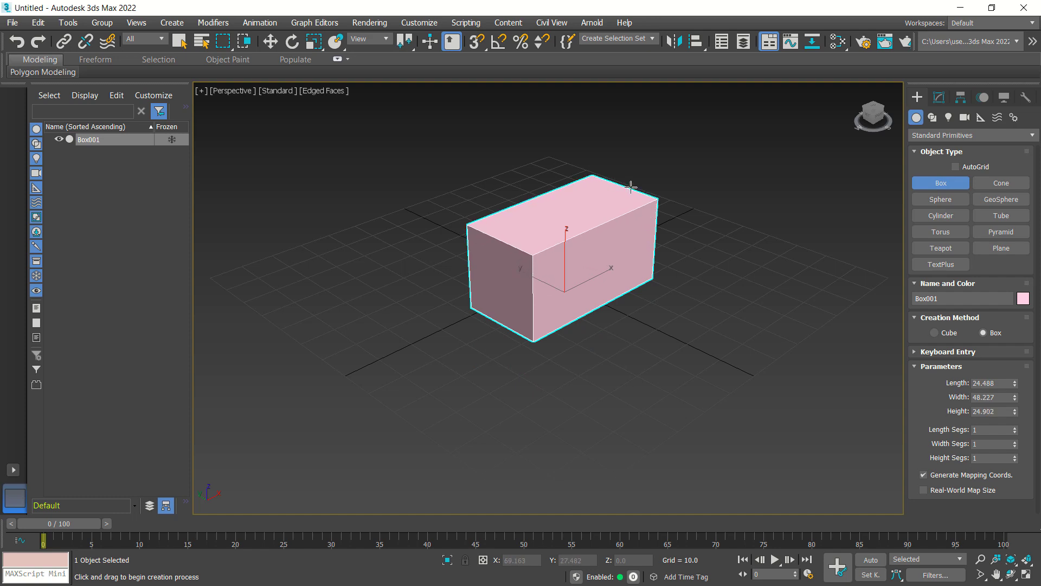
{"action": "middle_click_drag", "start_coordinate": [645, 293], "coordinate": [662, 310]}
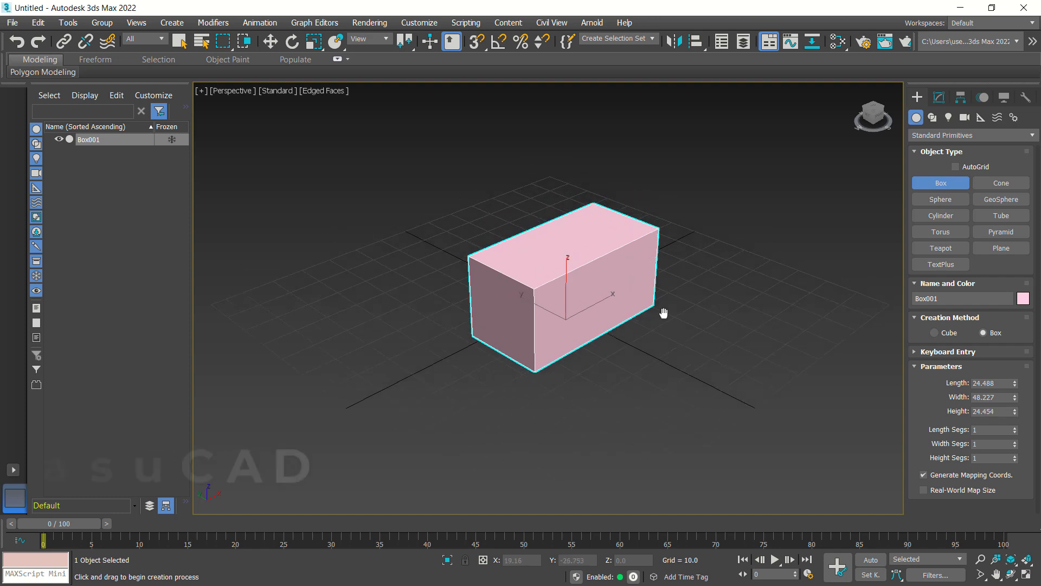
{"action": "right_click", "coordinate": [593, 271]}
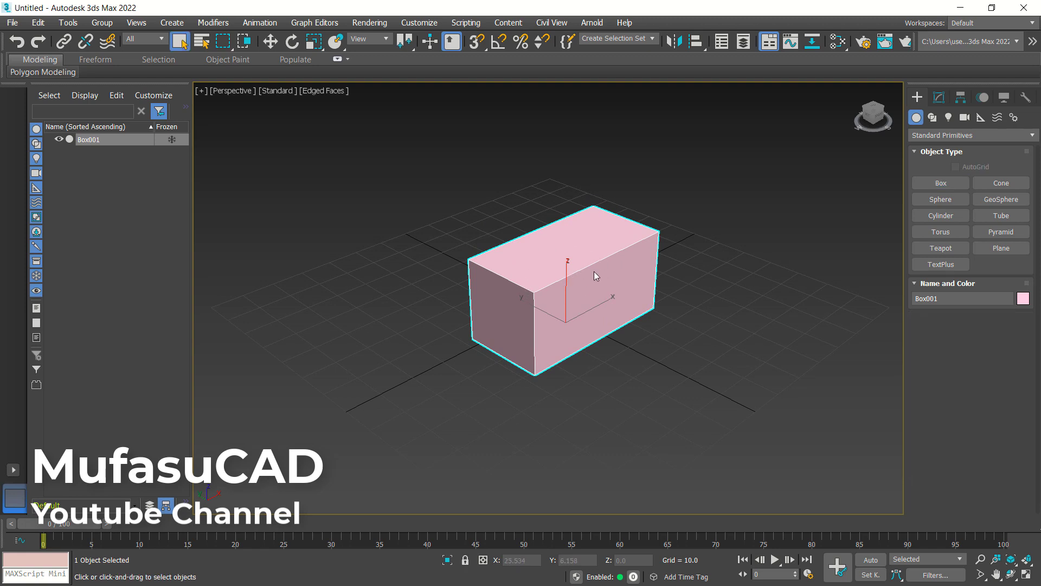
Convert the box to an Editable Poly.
{"action": "right_click", "coordinate": [594, 271]}
{"action": "mouse_move", "coordinate": [645, 416]}
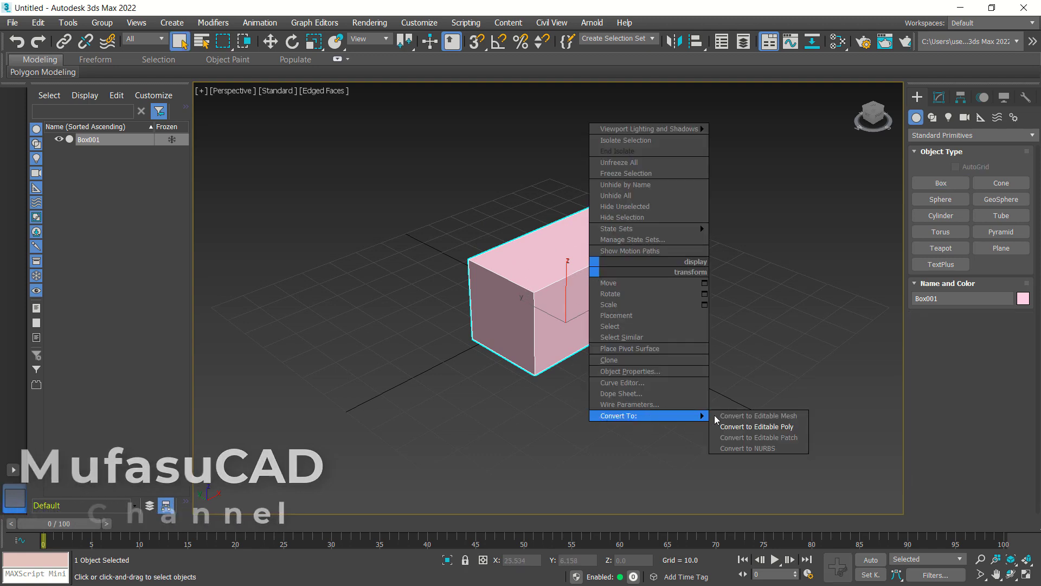
{"action": "left_click", "coordinate": [776, 429]}
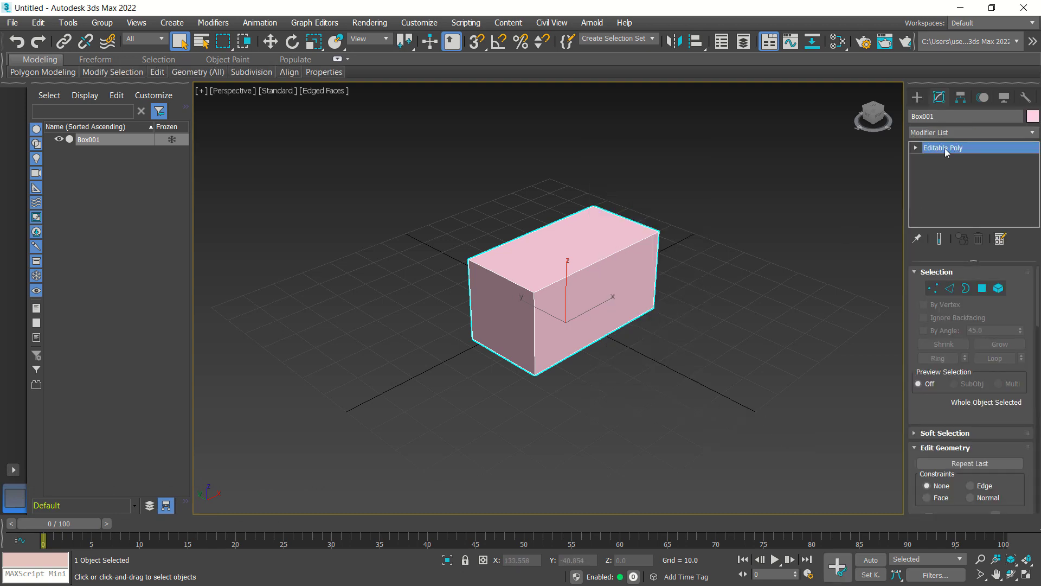
At polygon level, select the box's bottom face and its long front face together and delete them.
{"action": "left_click", "coordinate": [982, 289]}
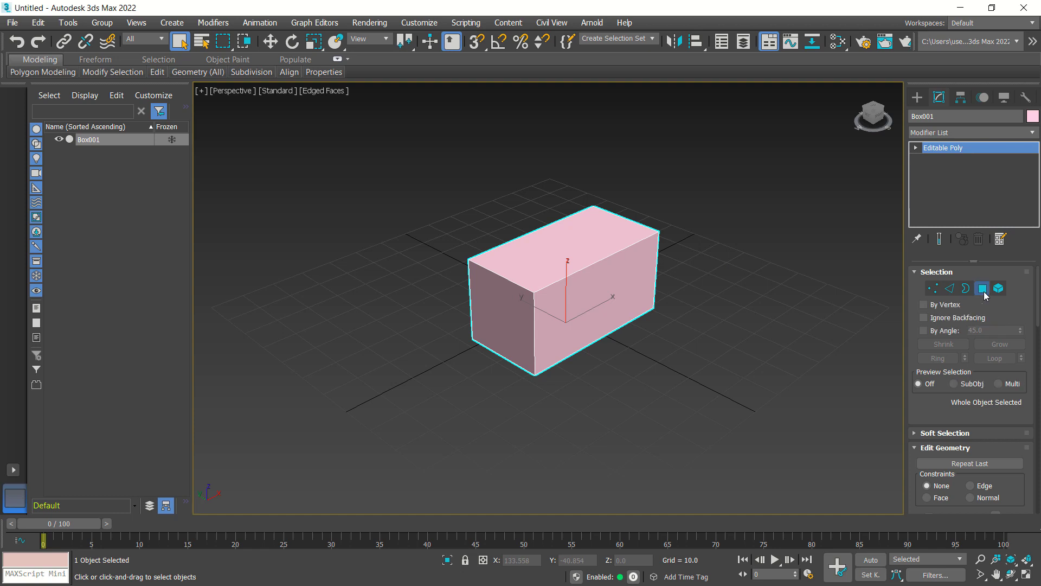
{"action": "left_click", "coordinate": [608, 300]}
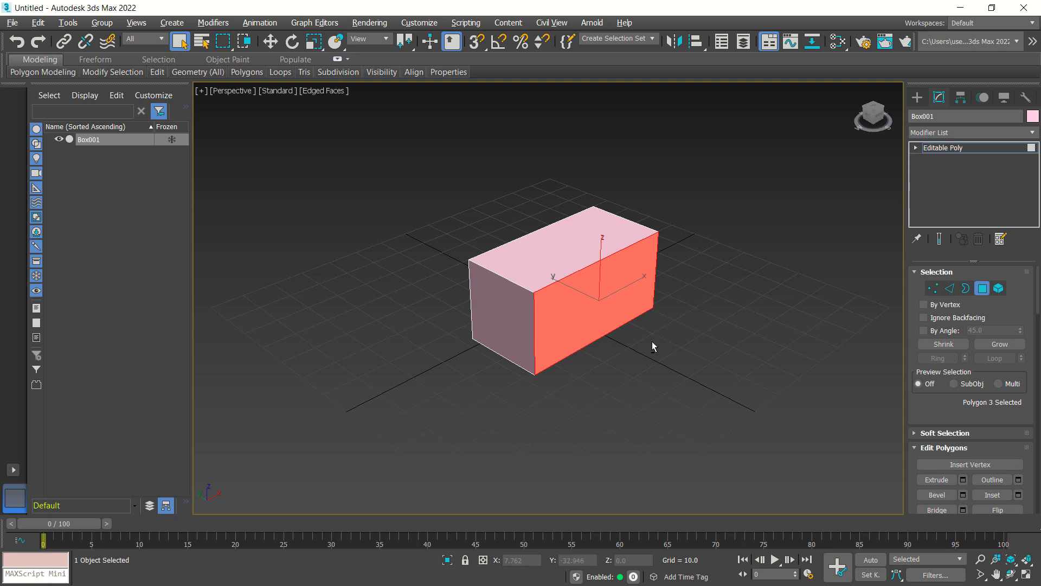
{"action": "mouse_move", "coordinate": [640, 346]}
{"action": "middle_mouse_down", "text": "alt"}
{"action": "mouse_move", "coordinate": [645, 300]}
{"action": "mouse_move", "coordinate": [663, 281]}
{"action": "mouse_move", "coordinate": [638, 307]}
{"action": "mouse_move", "coordinate": [635, 346]}
{"action": "middle_mouse_up", "text": "alt"}
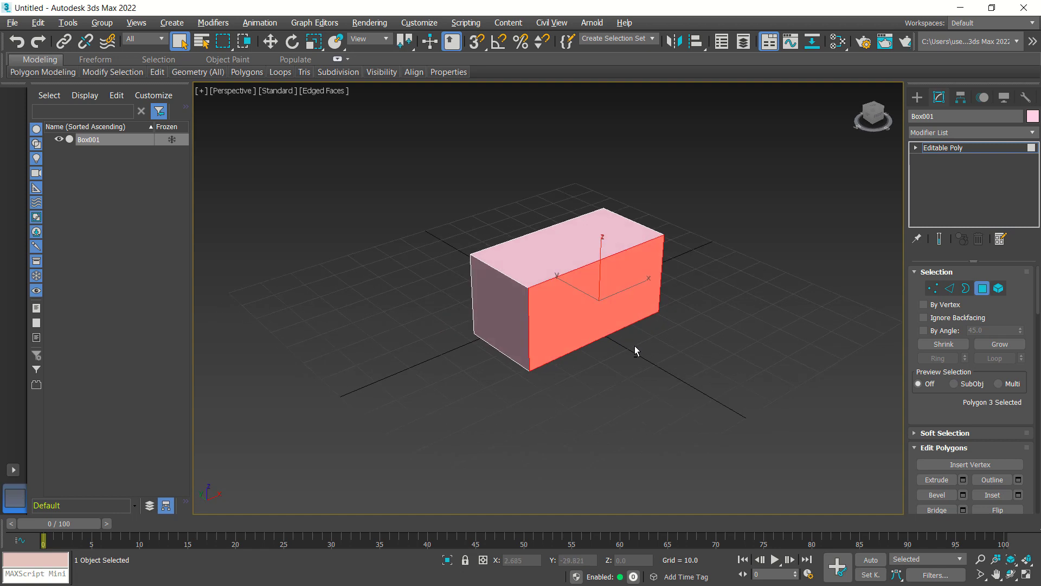
{"action": "middle_click_drag", "start_coordinate": [701, 288], "coordinate": [725, 296]}
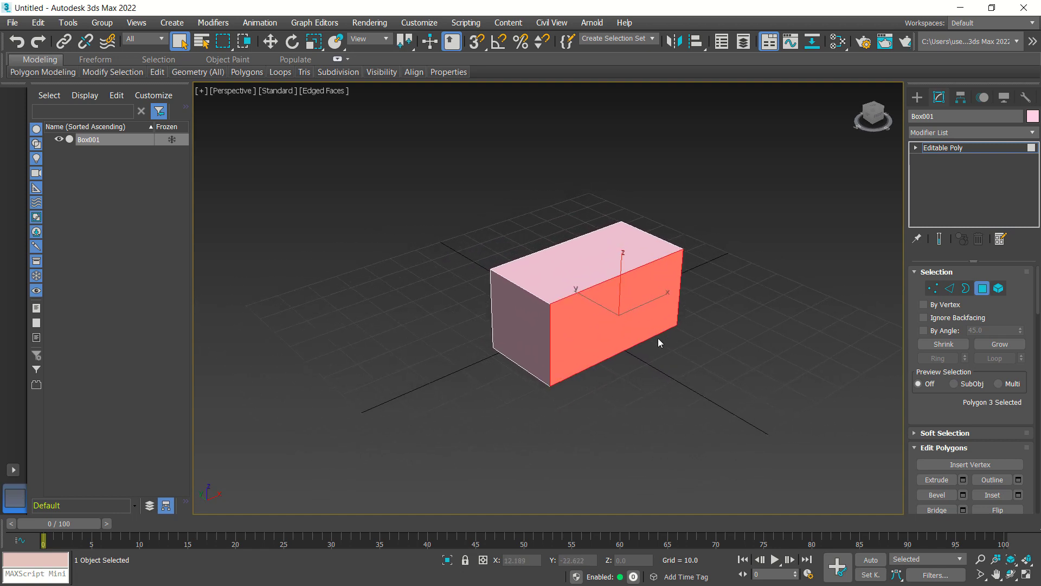
{"action": "scroll", "coordinate": [656, 338], "scroll_direction": "up", "scroll_amount": 5}
{"action": "scroll", "coordinate": [654, 338], "scroll_direction": "down", "scroll_amount": 8}
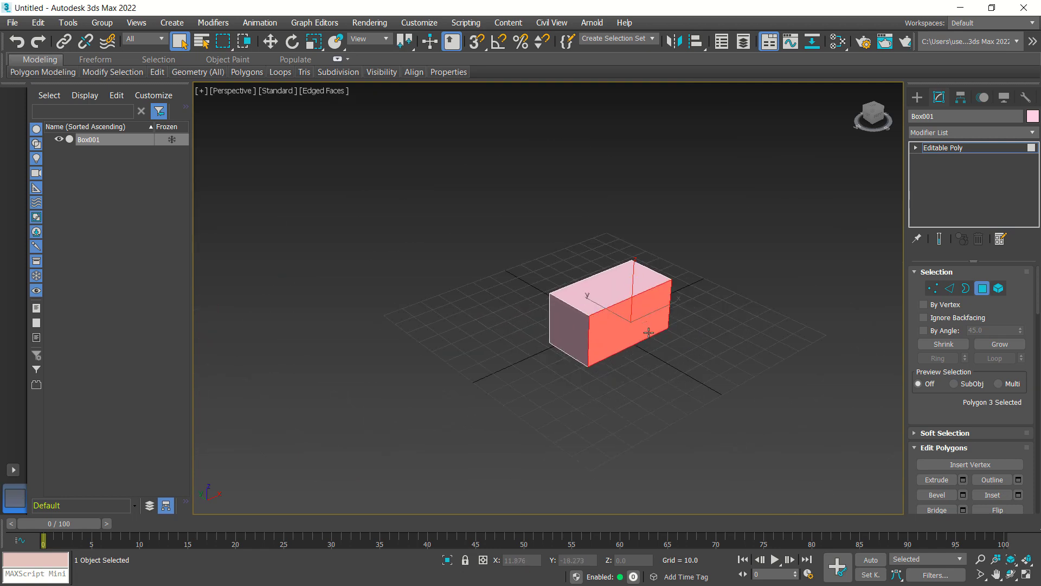
{"action": "scroll", "coordinate": [648, 332], "scroll_direction": "up", "scroll_amount": 7}
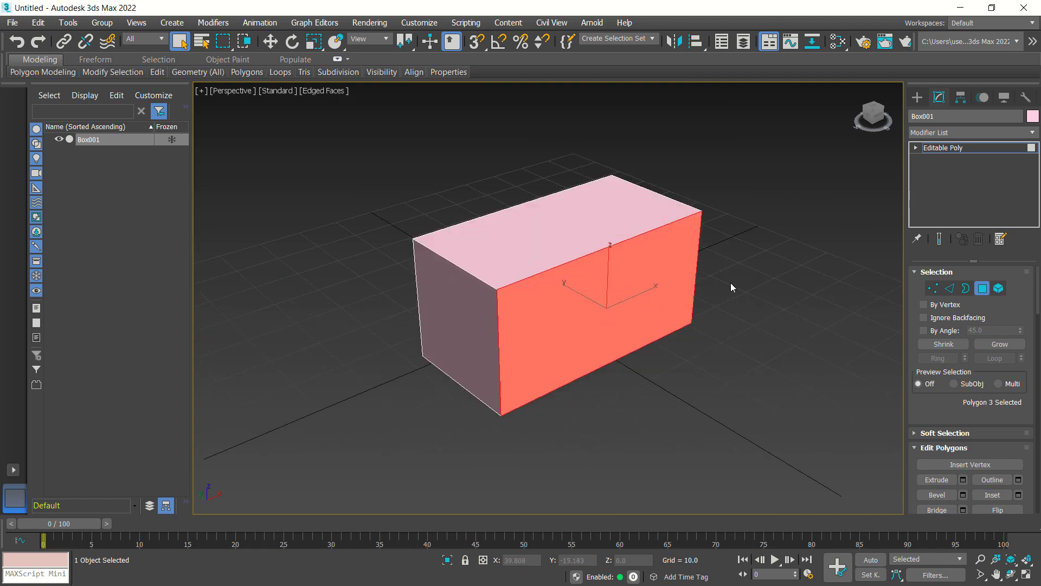
{"action": "middle_click_drag", "start_coordinate": [731, 283], "coordinate": [712, 294]}
{"action": "middle_click_drag", "start_coordinate": [690, 342], "coordinate": [702, 256], "text": "alt"}
{"action": "left_click", "coordinate": [529, 409]}
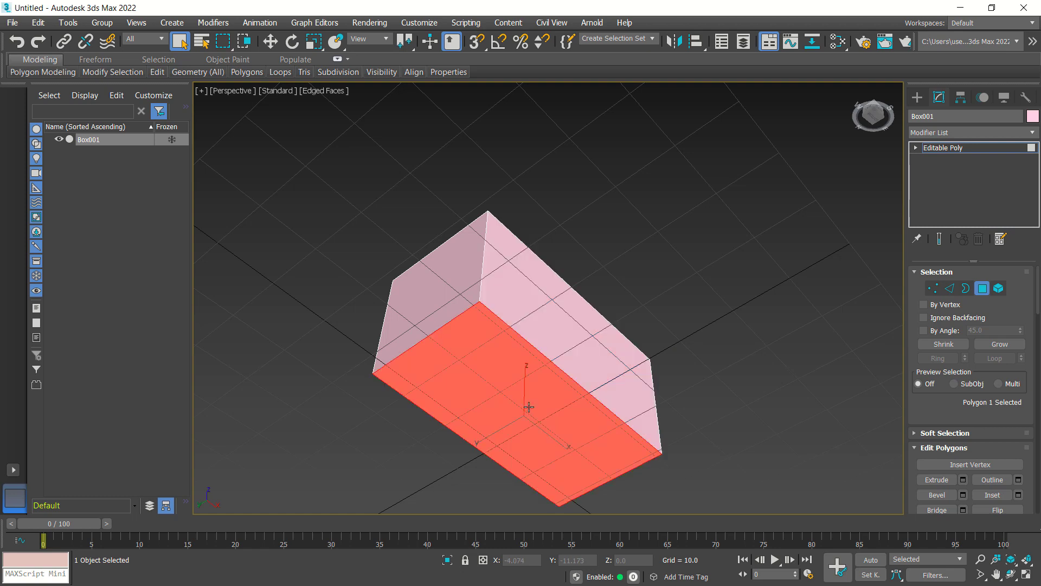
{"action": "left_click", "coordinate": [587, 360], "text": "ctrl"}
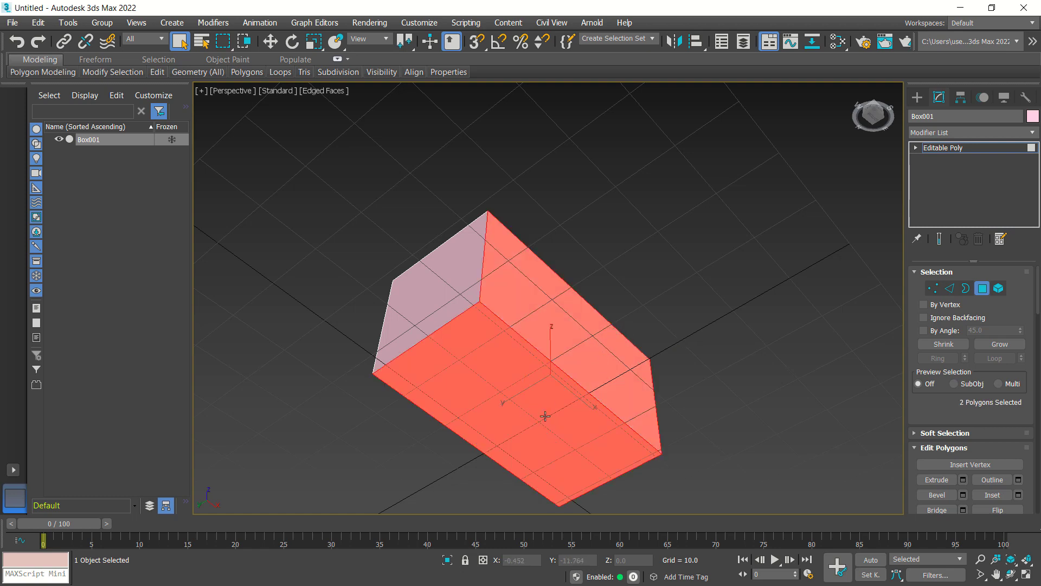
{"action": "left_click", "coordinate": [698, 284]}
Detach the box's two end faces together as a clone named Side.
{"action": "middle_click_drag", "start_coordinate": [697, 288], "coordinate": [602, 350], "text": "alt"}
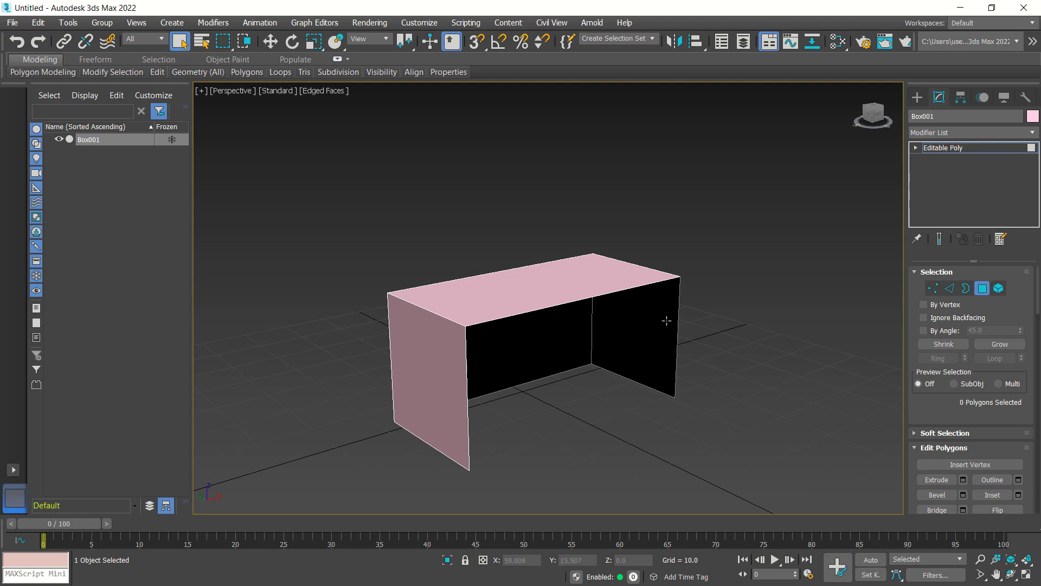
{"action": "mouse_move", "coordinate": [644, 324]}
{"action": "middle_mouse_down"}
{"action": "mouse_move", "coordinate": [679, 298]}
{"action": "mouse_move", "coordinate": [647, 309]}
{"action": "middle_mouse_up"}
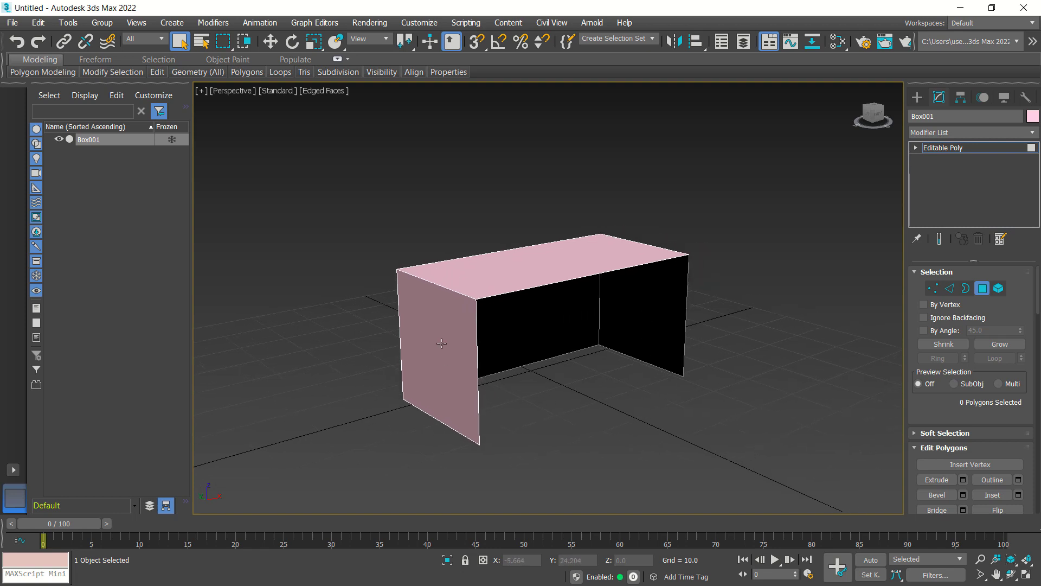
{"action": "left_click", "coordinate": [441, 336]}
{"action": "left_click", "coordinate": [656, 314], "text": "ctrl"}
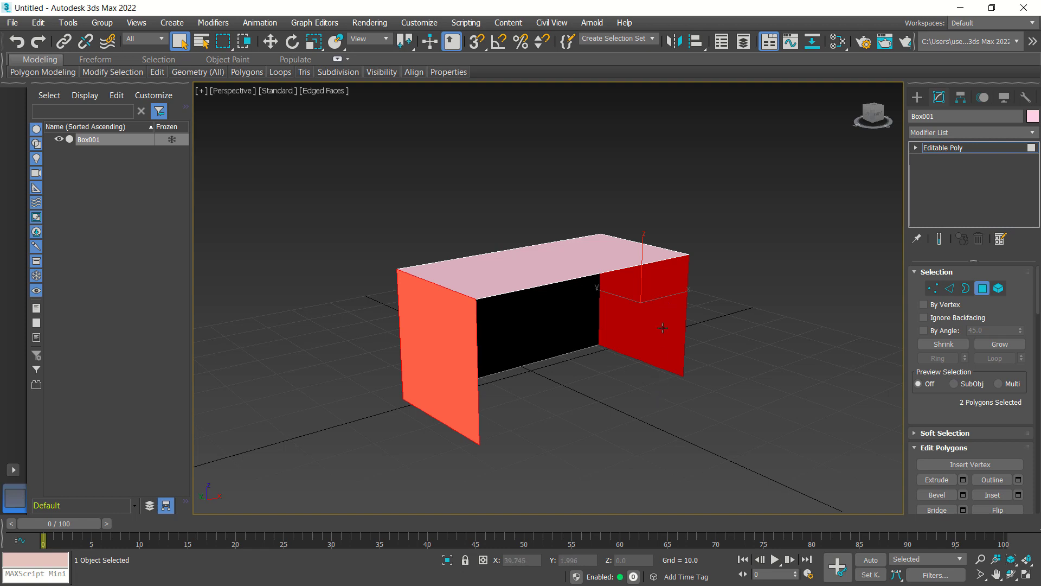
{"action": "scroll", "coordinate": [961, 400], "scroll_direction": "down", "scroll_amount": 3}
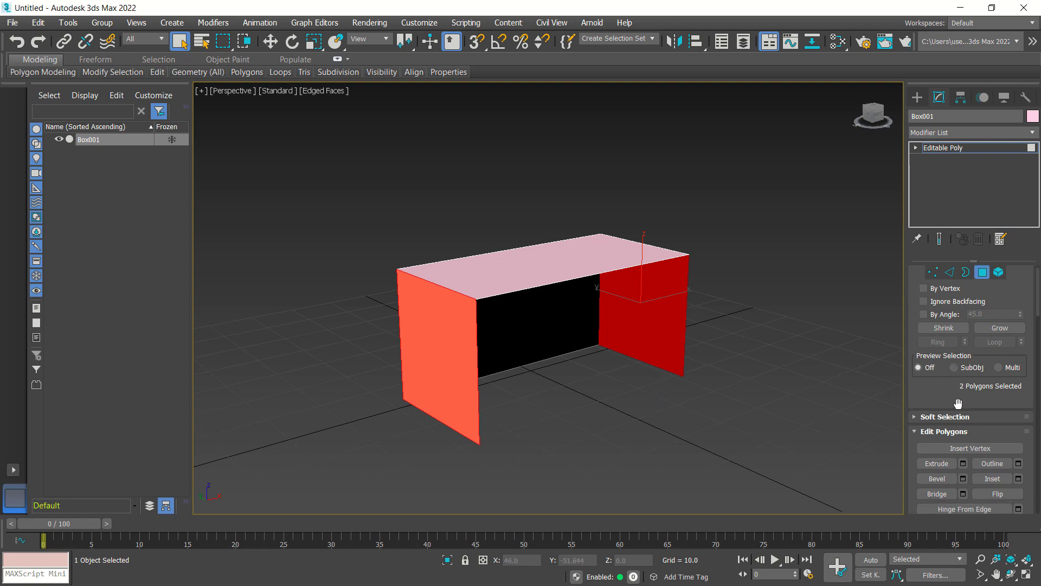
{"action": "scroll", "coordinate": [971, 412], "scroll_direction": "down", "scroll_amount": 5}
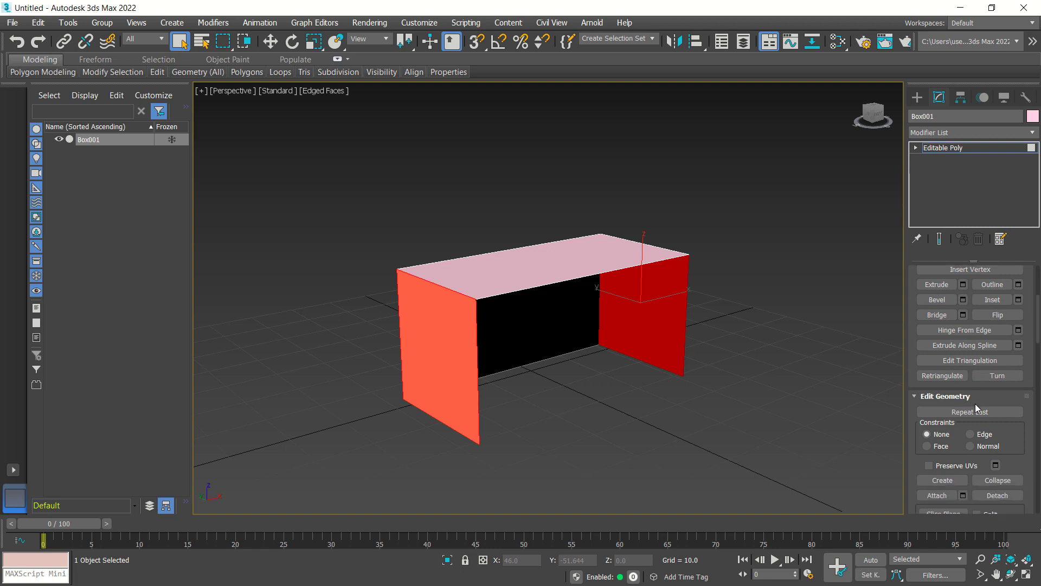
{"action": "left_click", "coordinate": [997, 478]}
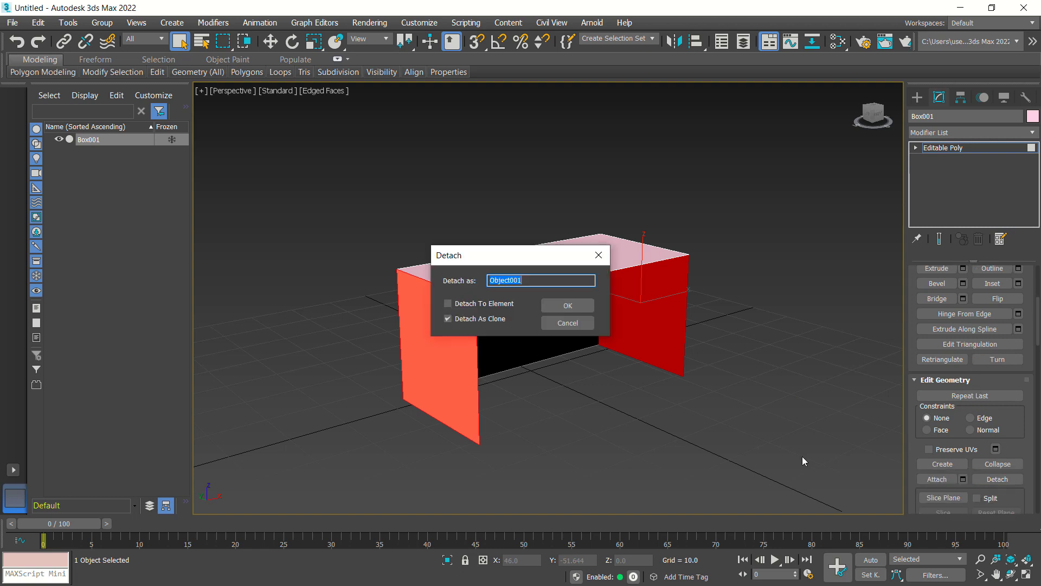
{"action": "type", "text": "Side"}
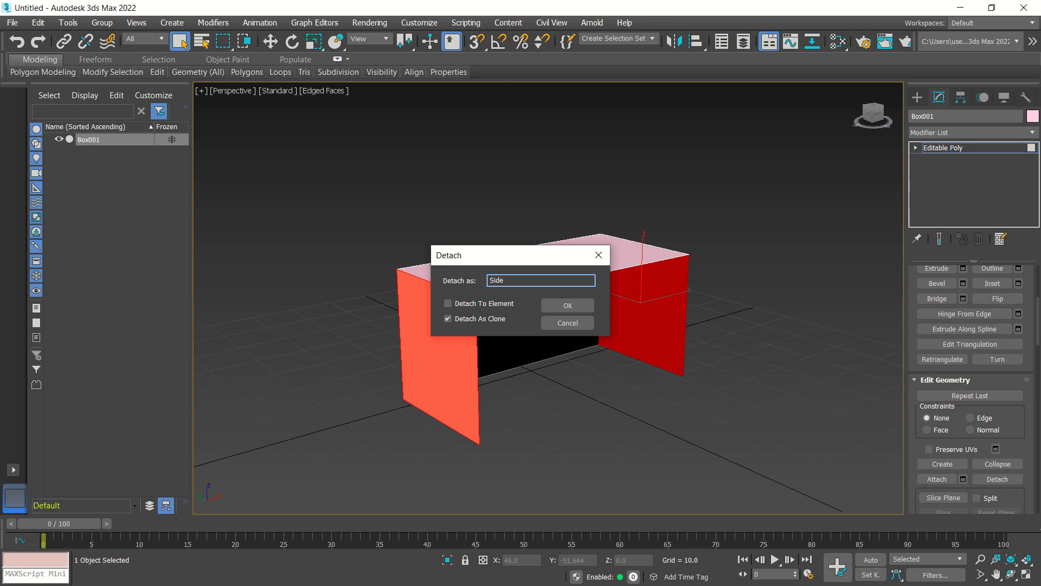
{"action": "left_click", "coordinate": [564, 305]}
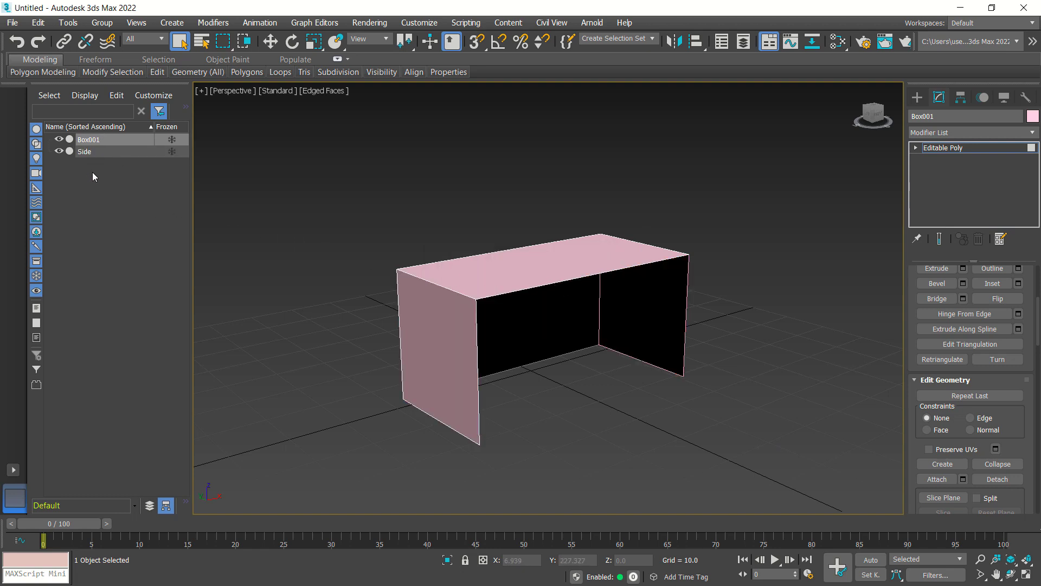
Detach the remaining long vertical face of Box001 as an object named Front, with Detach As Clone turned off.
{"action": "left_click", "coordinate": [85, 151]}
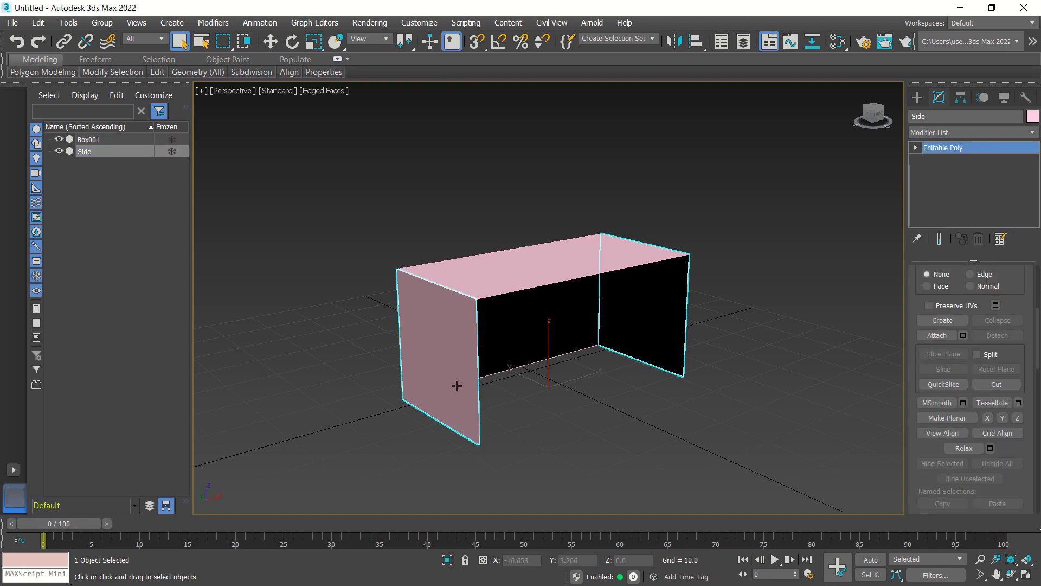
{"action": "left_click", "coordinate": [96, 142]}
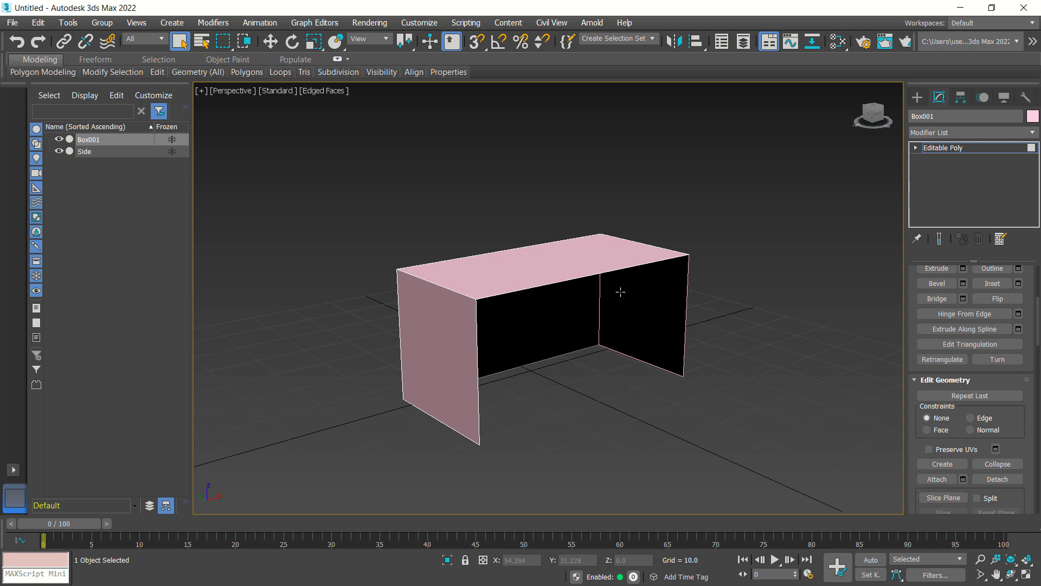
{"action": "left_click", "coordinate": [559, 320]}
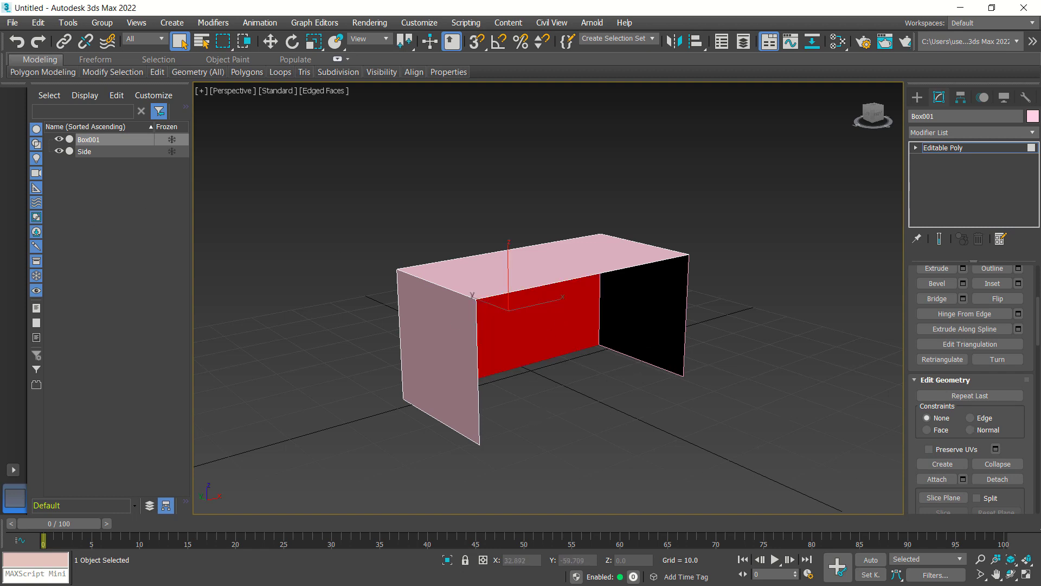
{"action": "left_click", "coordinate": [998, 479]}
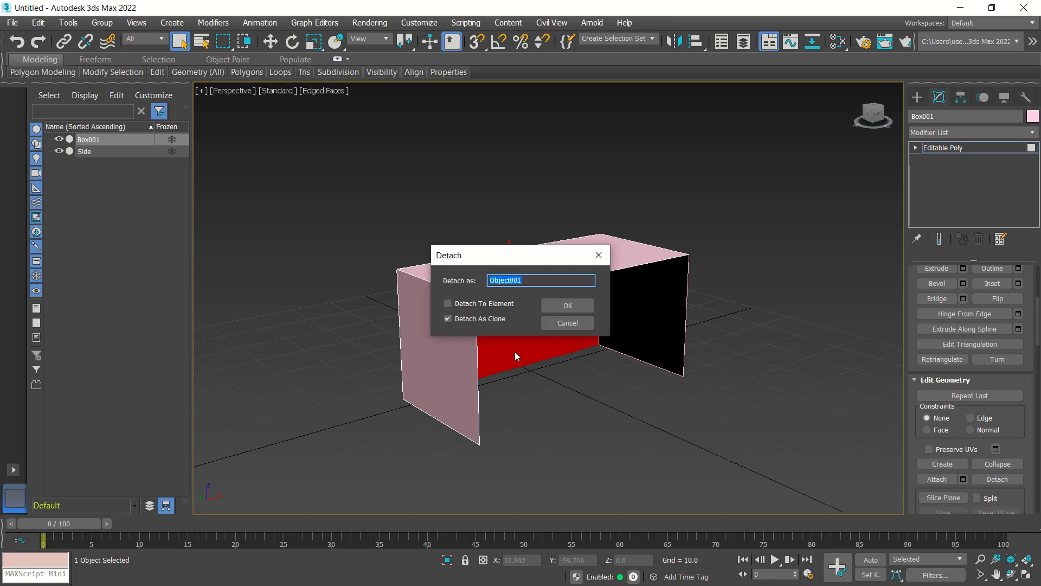
{"action": "left_click", "coordinate": [448, 319]}
{"action": "double_click", "coordinate": [506, 280]}
{"action": "left_click", "coordinate": [590, 307]}
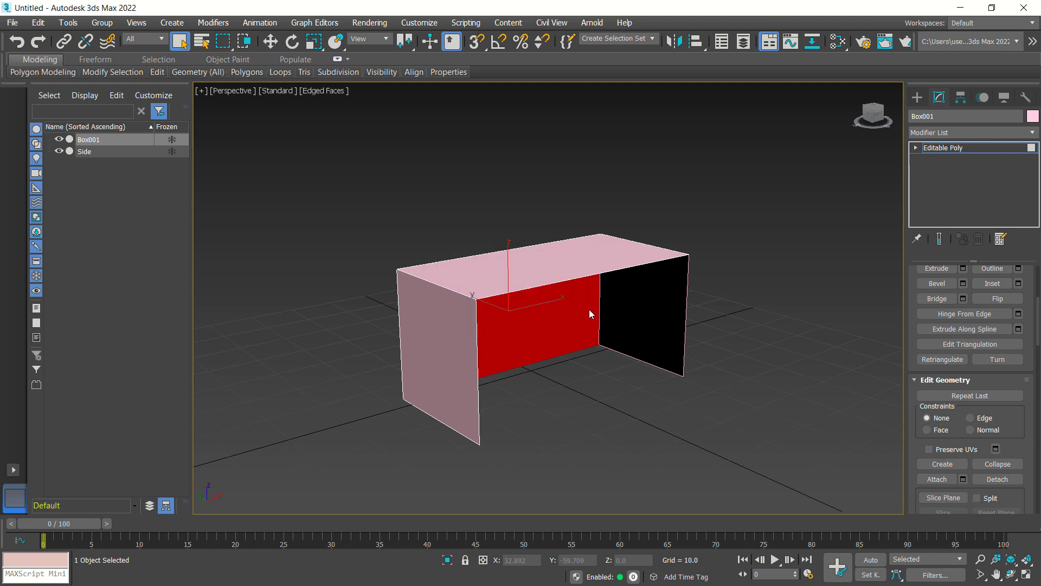
Detach the top face of Box001 as an object named Top, and hide Box001.
{"action": "left_click", "coordinate": [581, 261]}
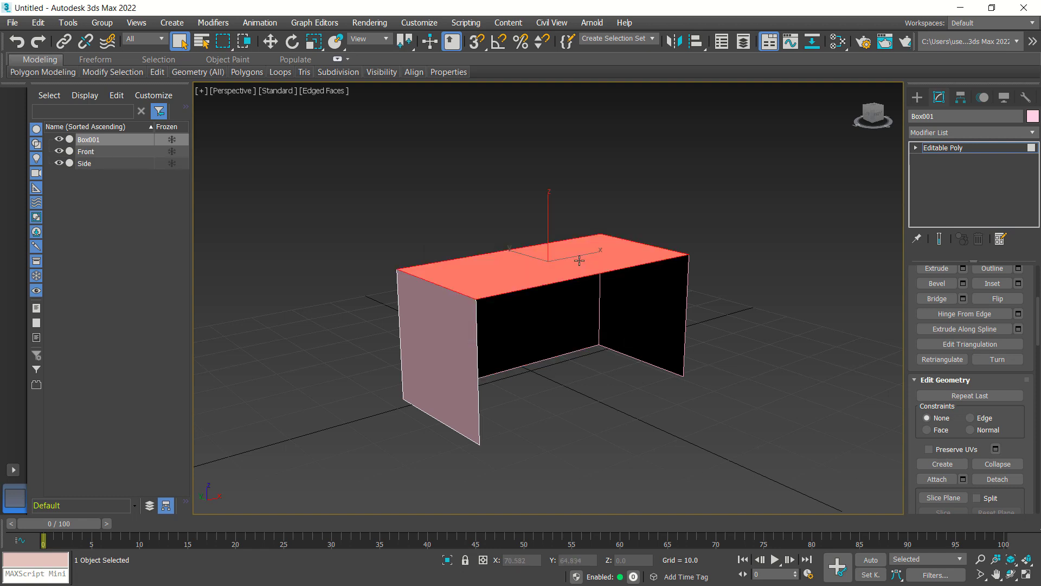
{"action": "left_click", "coordinate": [997, 479]}
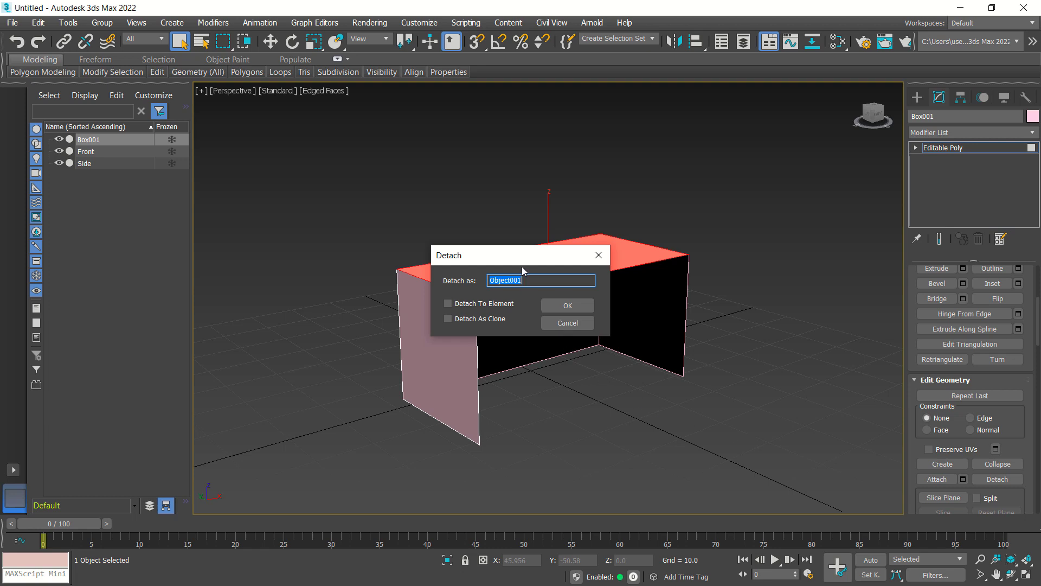
{"action": "type", "text": "Top"}
{"action": "left_click", "coordinate": [570, 310]}
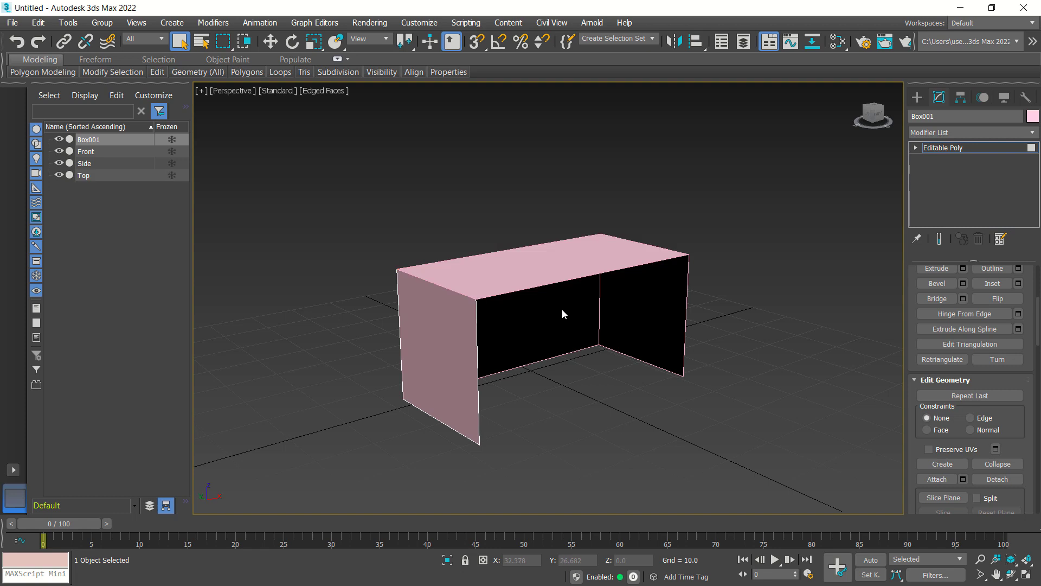
{"action": "left_click", "coordinate": [57, 139]}
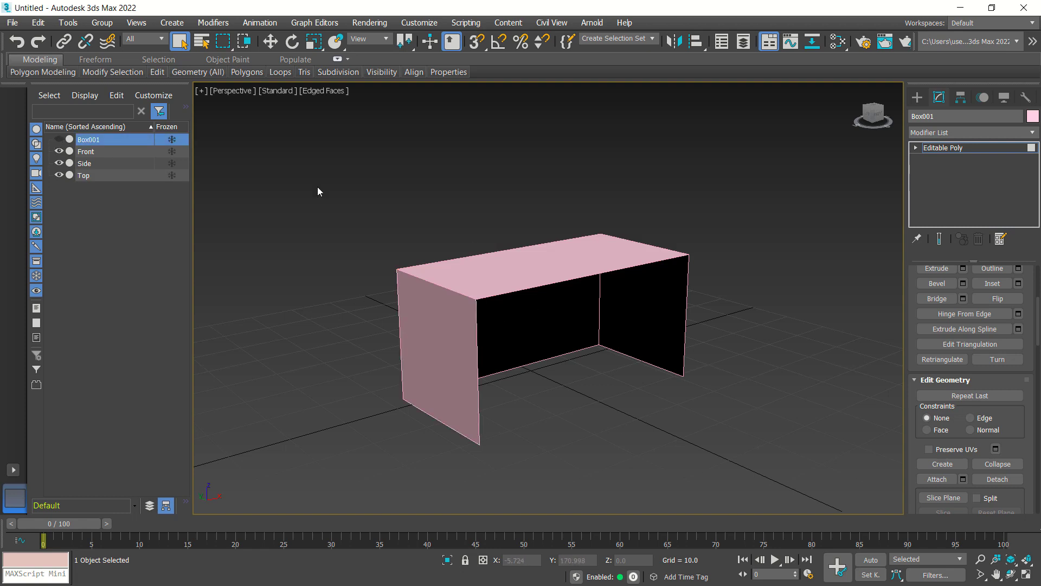
{"action": "left_click", "coordinate": [105, 161]}
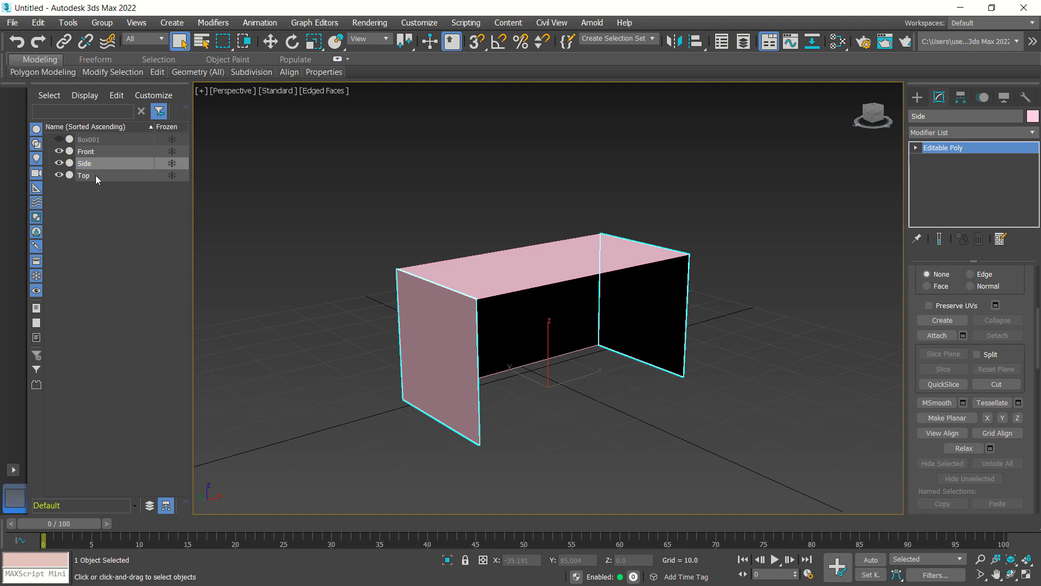
{"action": "left_click", "coordinate": [96, 153]}
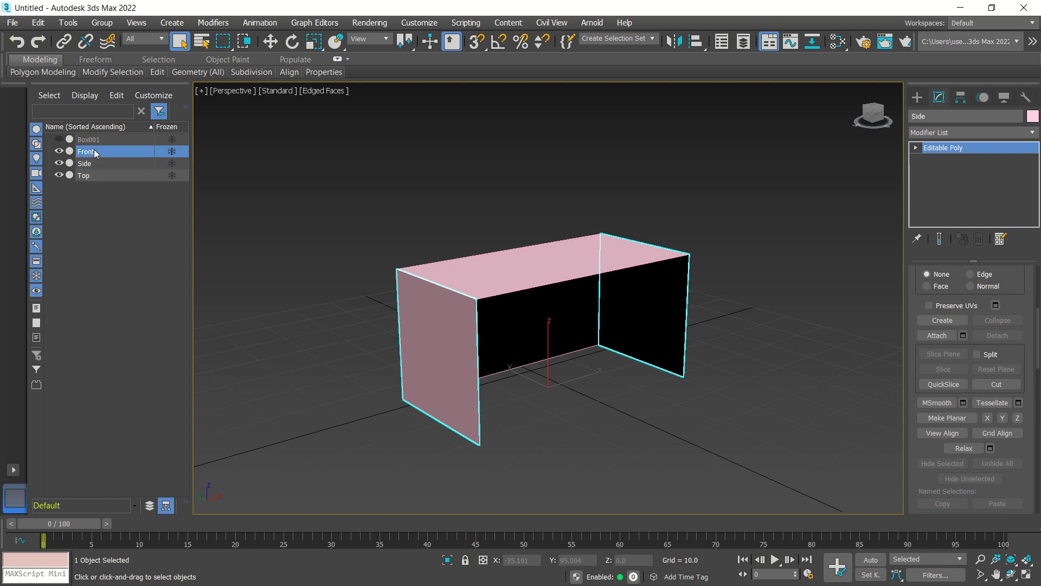
{"action": "left_click", "coordinate": [100, 177]}
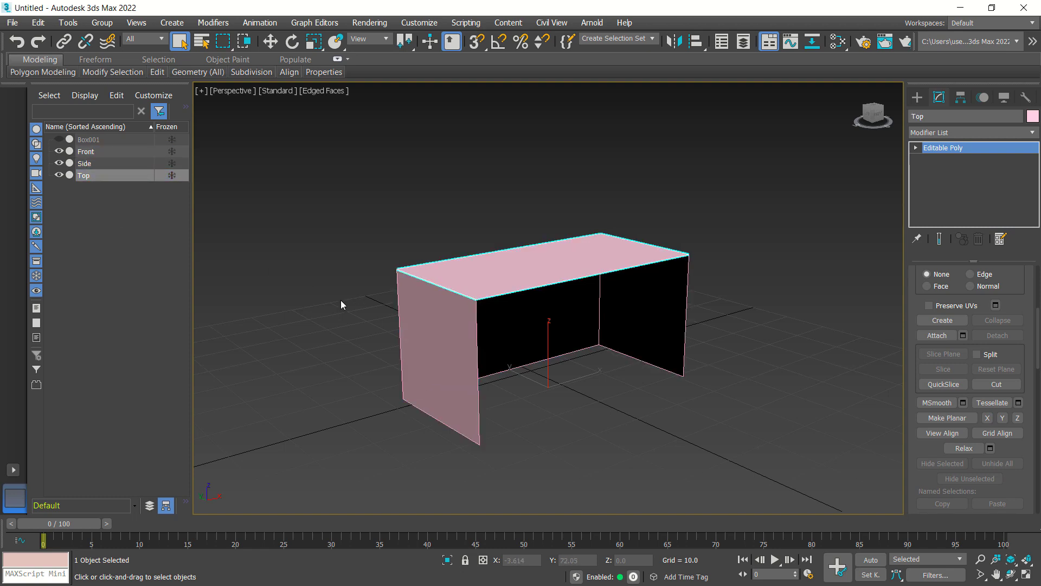
Give the Front panel thickness with a Shell modifier, keeping an inner amount of 1.0 and an outer amount of 0.0.
{"action": "left_click", "coordinate": [93, 153]}
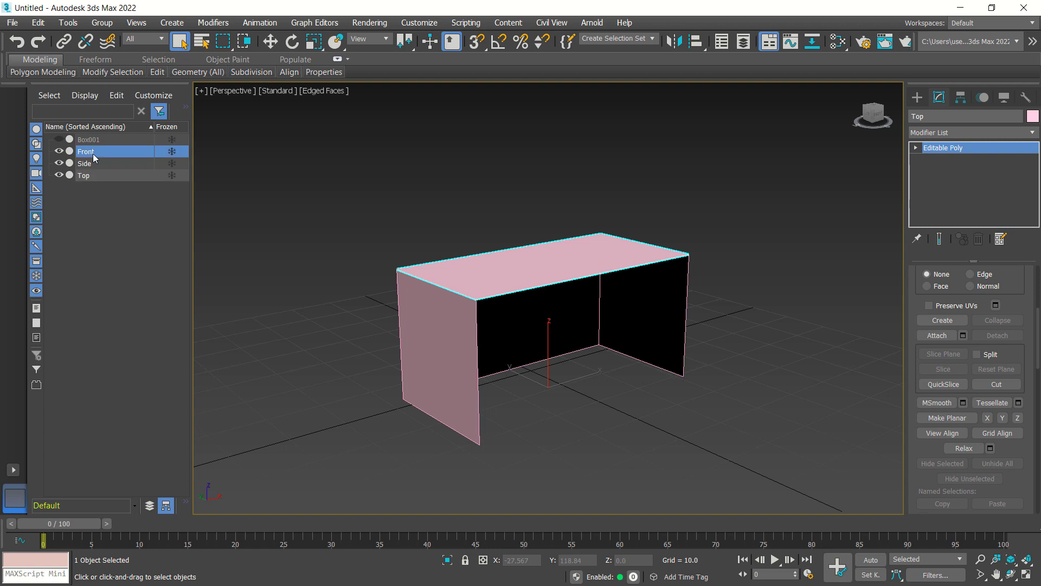
{"action": "left_click", "coordinate": [966, 131]}
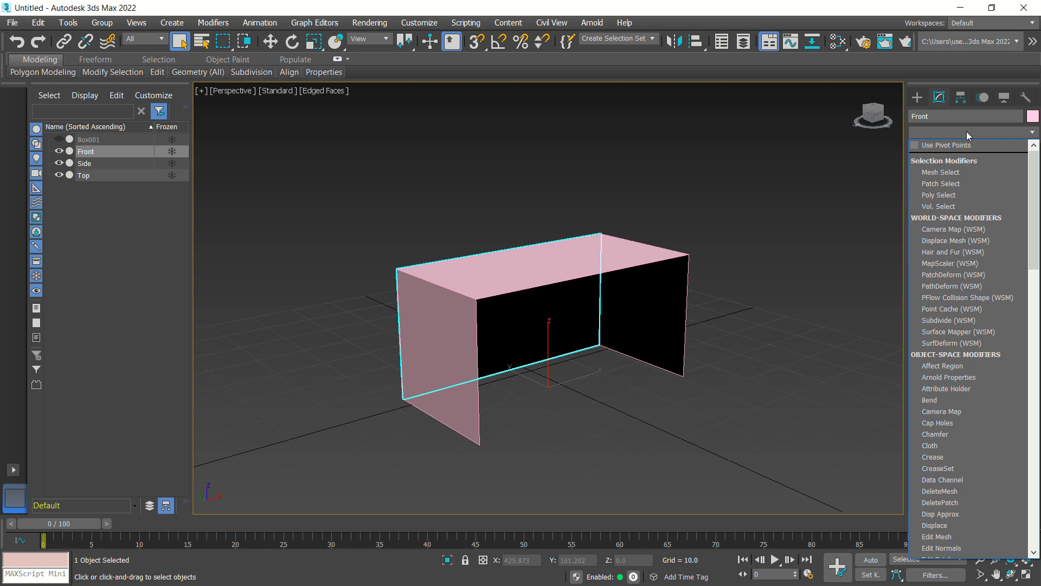
{"action": "type", "text": "sur"}
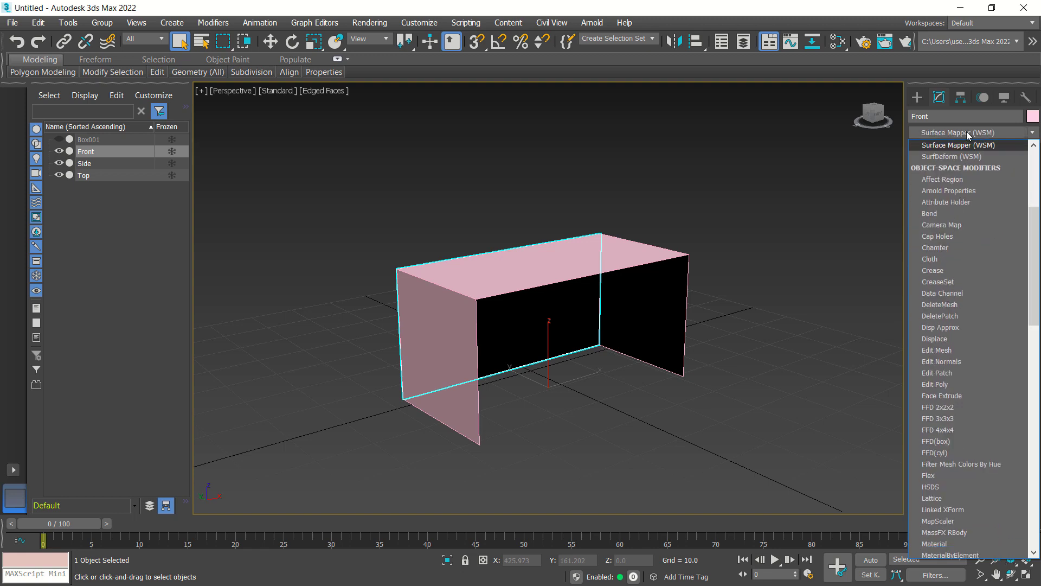
{"action": "type", "text": "se"}
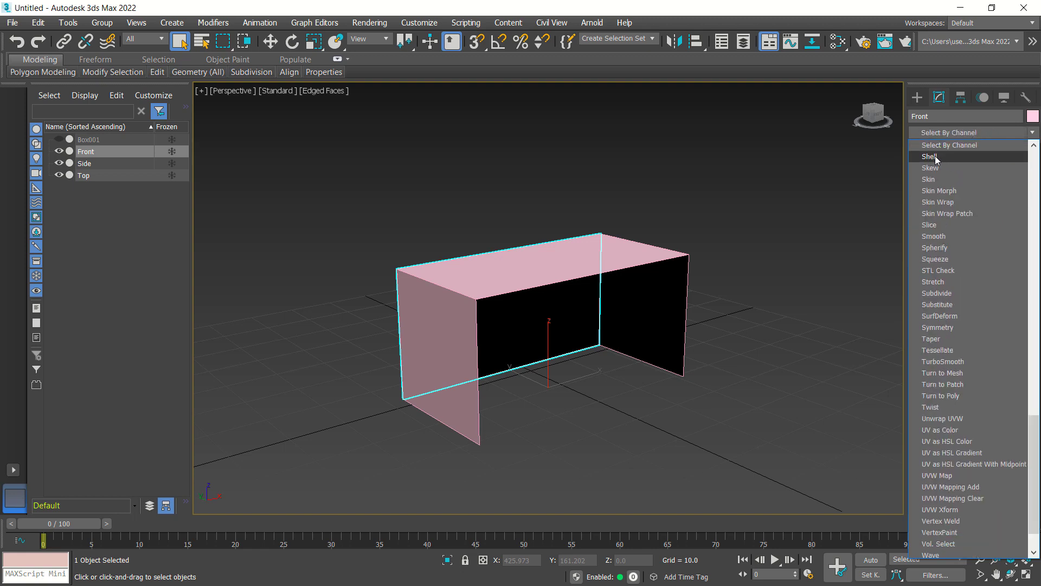
{"action": "left_click", "coordinate": [930, 157]}
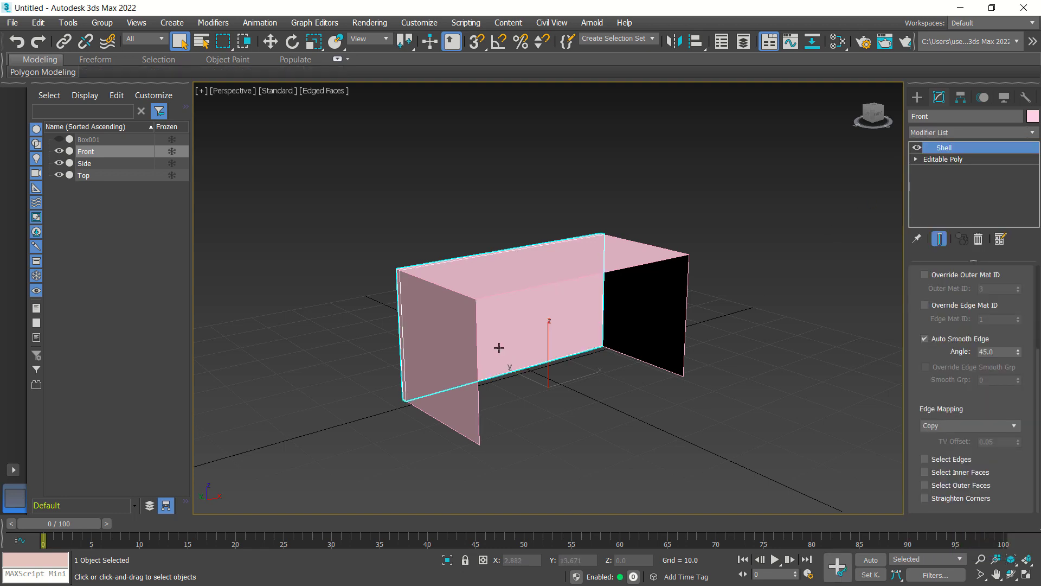
{"action": "scroll", "coordinate": [982, 369], "scroll_direction": "up", "scroll_amount": 1}
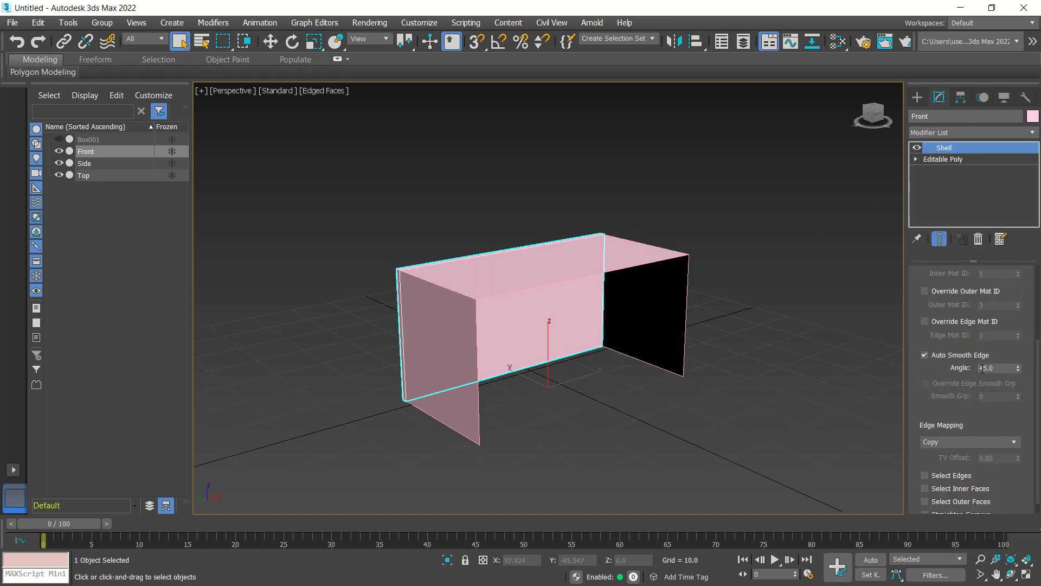
{"action": "scroll", "coordinate": [999, 304], "scroll_direction": "up", "scroll_amount": 3}
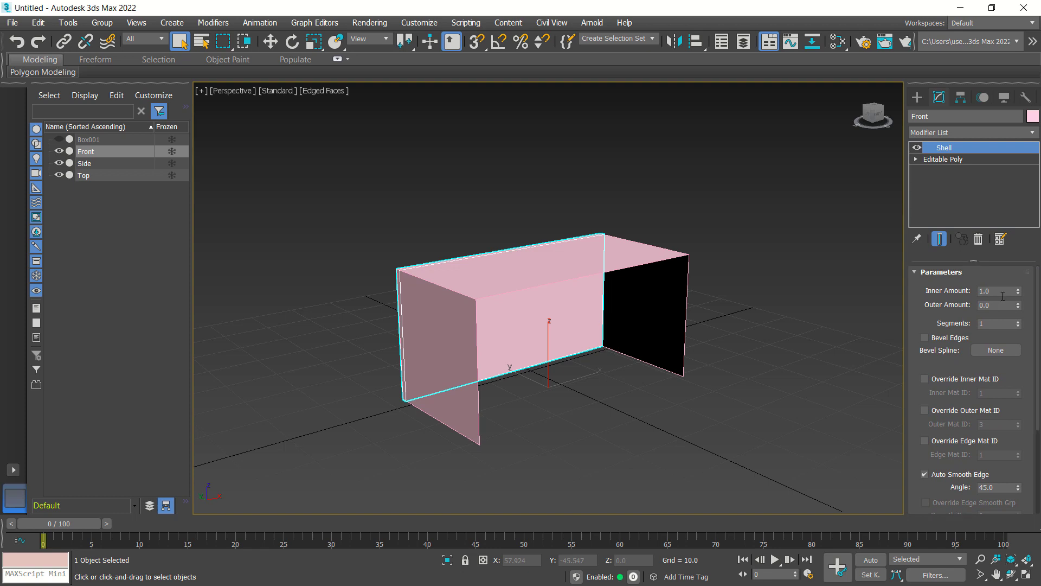
{"action": "left_click", "coordinate": [989, 291]}
{"action": "left_click_drag", "start_coordinate": [990, 290], "coordinate": [979, 291]}
{"action": "middle_click_drag", "start_coordinate": [724, 355], "coordinate": [658, 354], "text": "alt"}
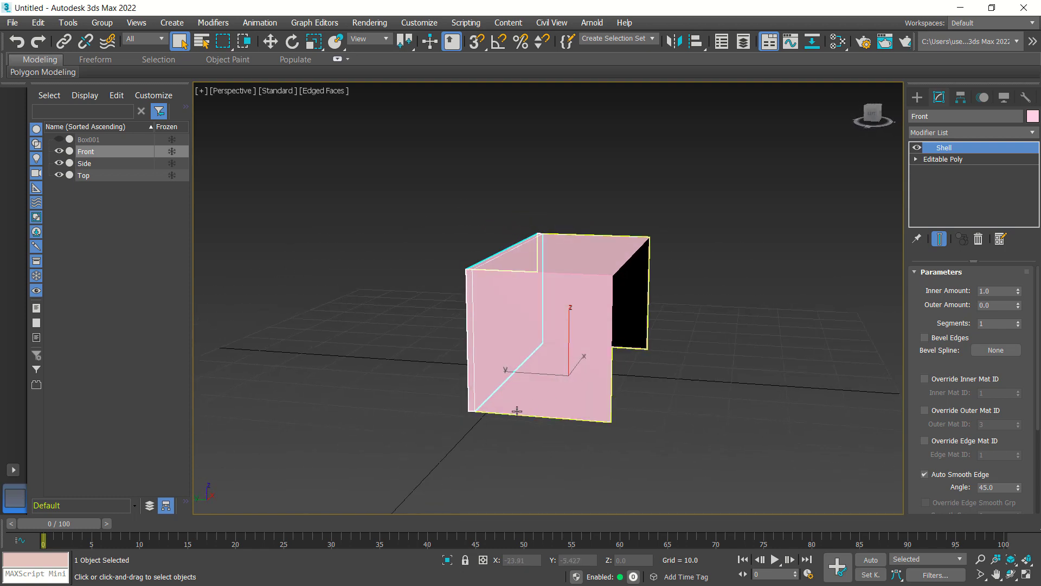
{"action": "scroll", "coordinate": [515, 411], "scroll_direction": "up", "scroll_amount": 5}
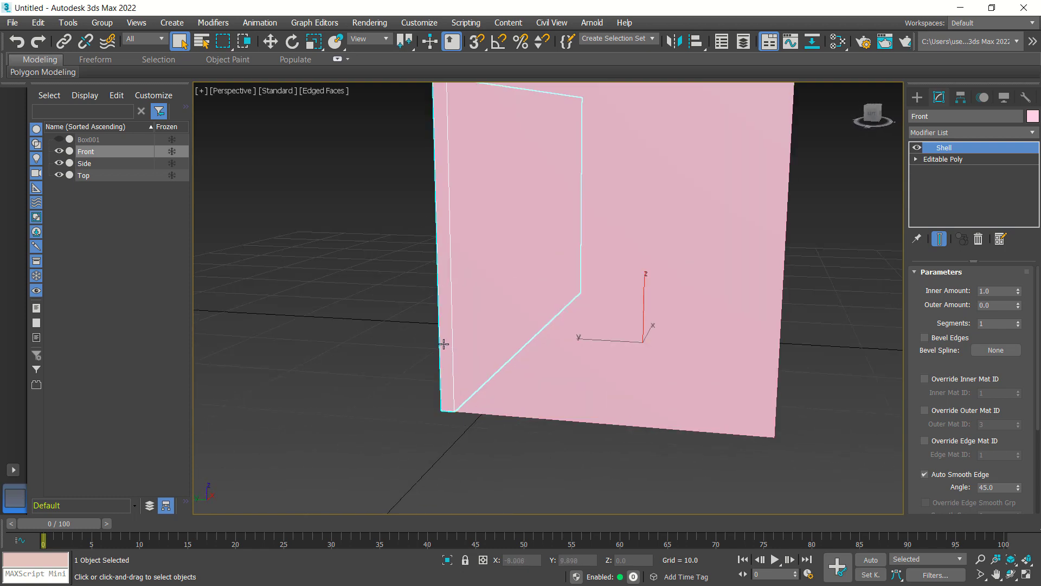
{"action": "scroll", "coordinate": [629, 360], "scroll_direction": "down", "scroll_amount": 5}
{"action": "middle_click_drag", "start_coordinate": [644, 368], "coordinate": [726, 367], "text": "alt"}
{"action": "left_click", "coordinate": [821, 161]}
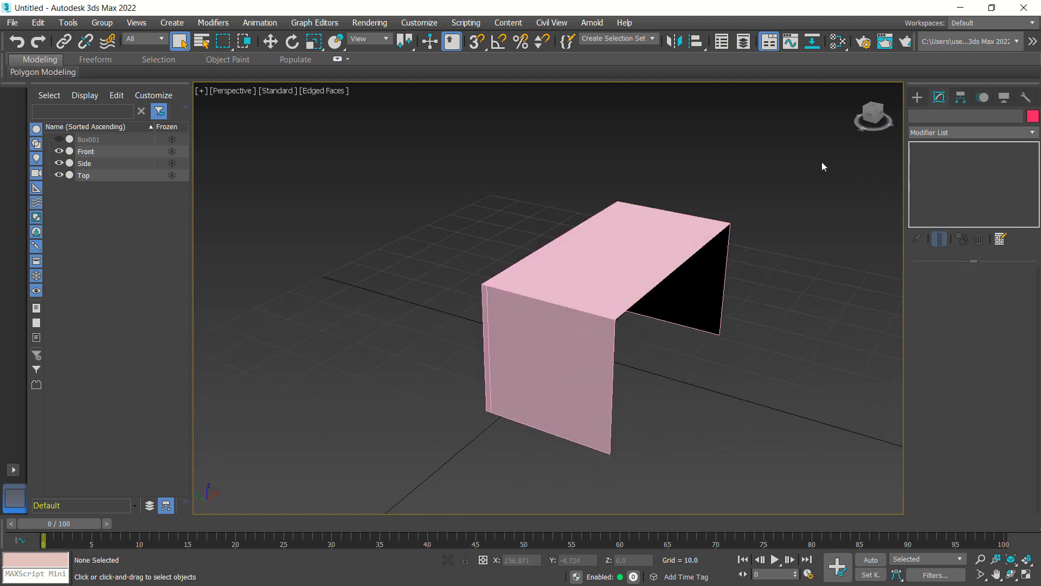
Apply a Shell modifier to the Side panels with an inner amount of 1.0.
{"action": "left_click", "coordinate": [97, 160]}
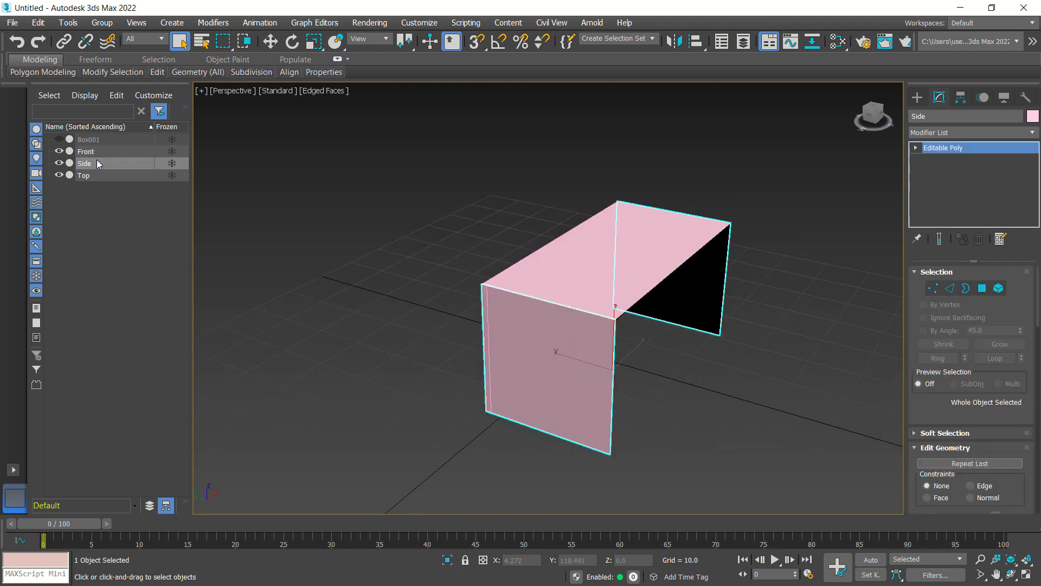
{"action": "left_click", "coordinate": [958, 132]}
{"action": "type", "text": "sur"}
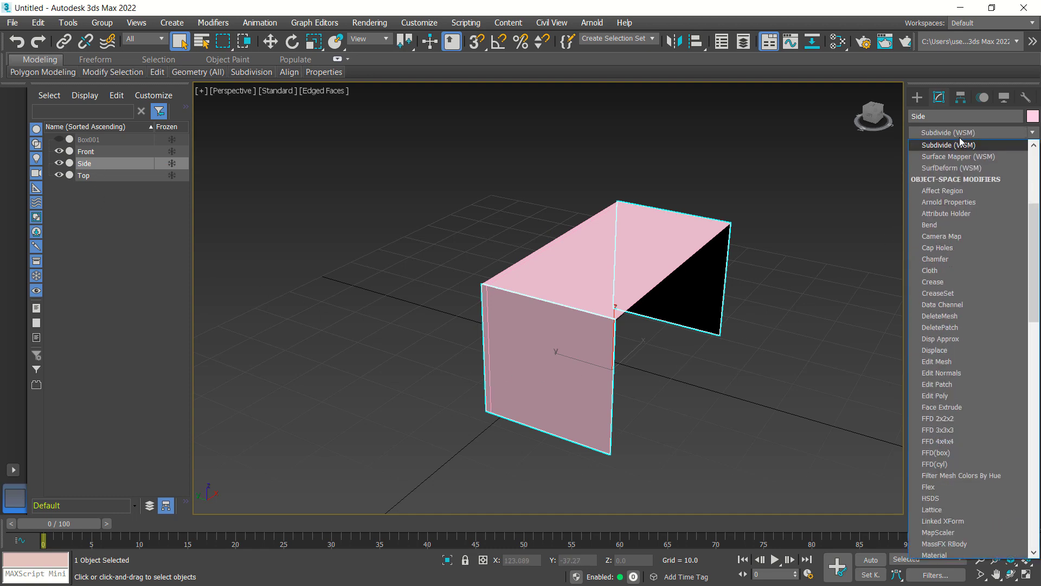
{"action": "type", "text": "sh"}
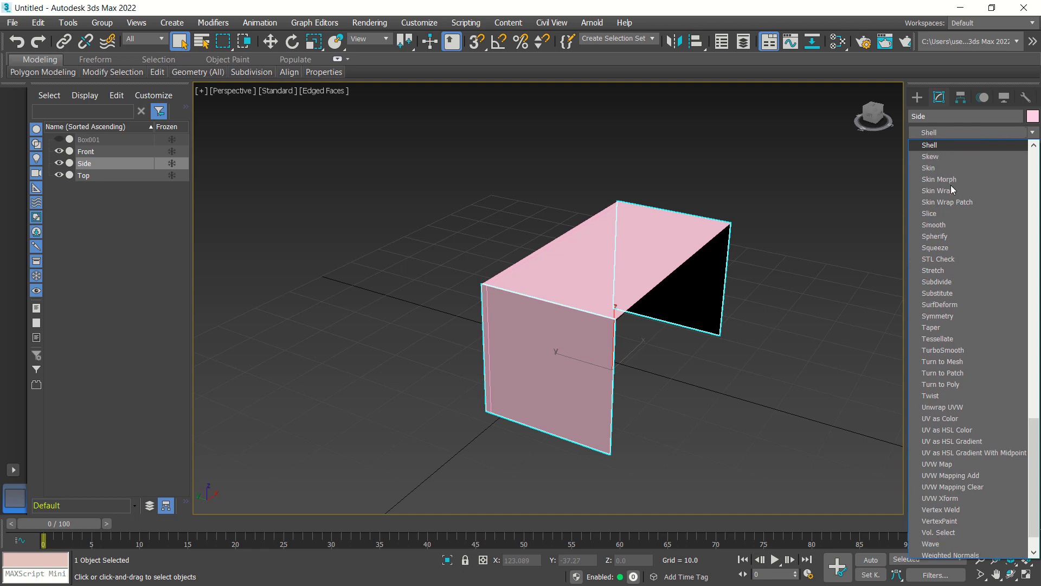
{"action": "left_click", "coordinate": [934, 145]}
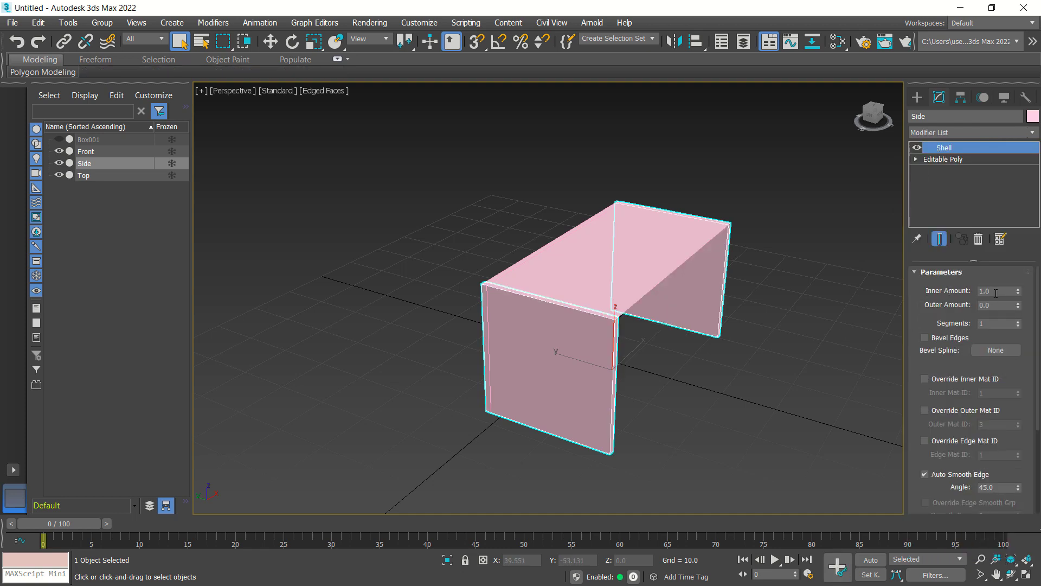
{"action": "middle_click_drag", "start_coordinate": [793, 319], "coordinate": [624, 288], "text": "alt"}
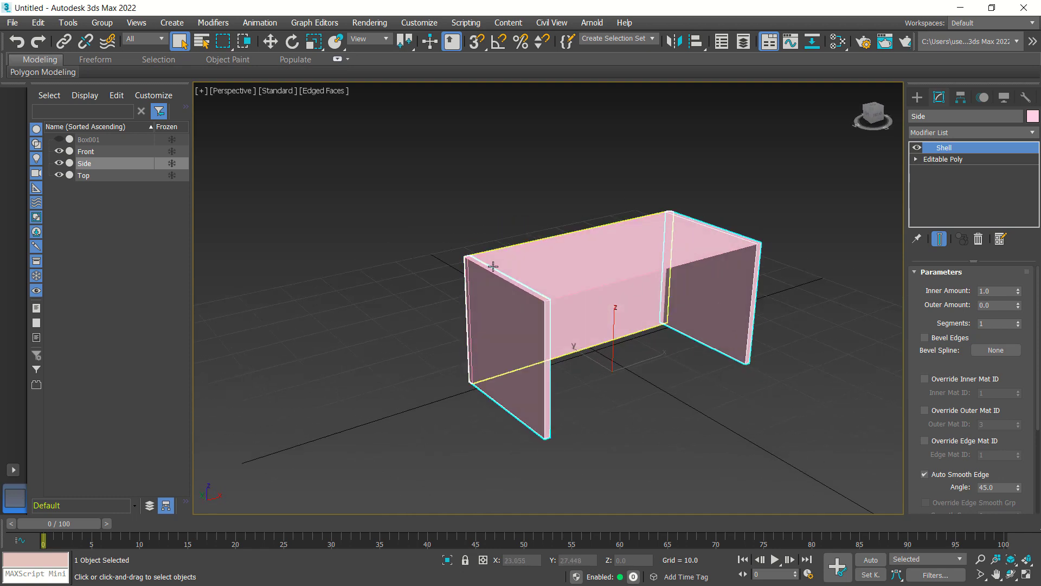
Apply a Shell modifier to the Top panel with an inner amount of 1.0.
{"action": "left_click", "coordinate": [112, 176]}
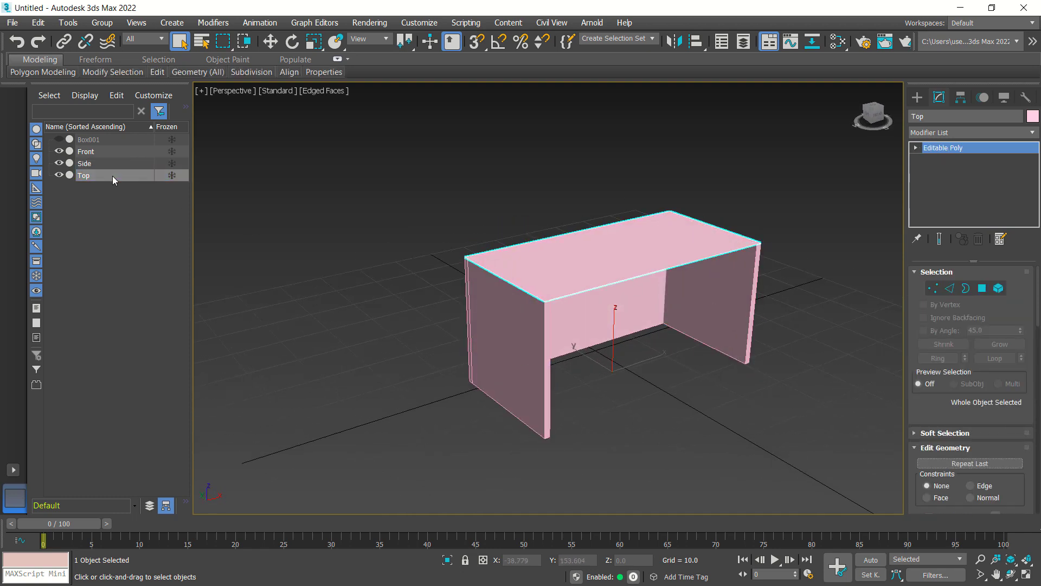
{"action": "left_click", "coordinate": [951, 133]}
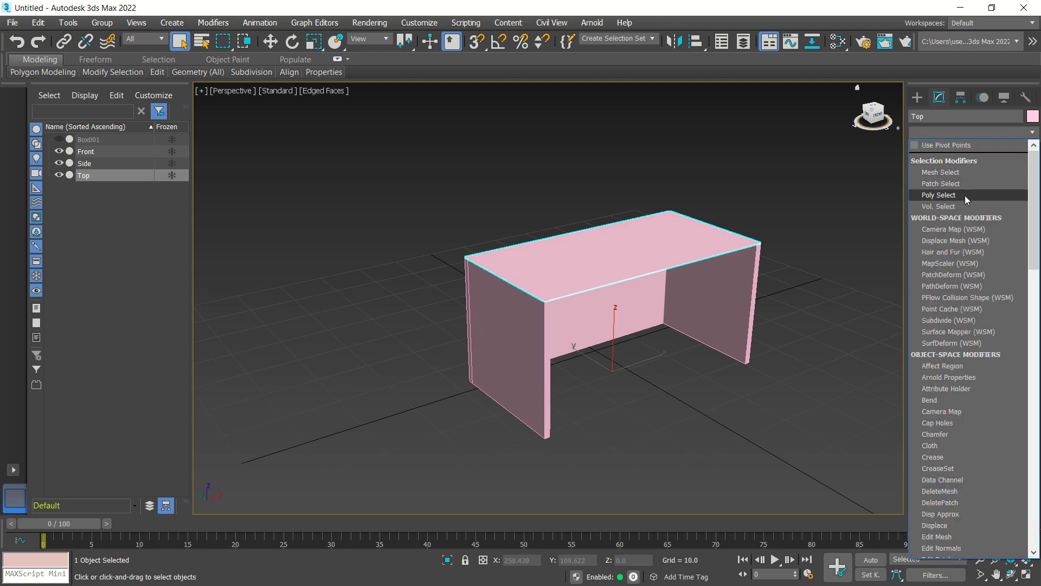
{"action": "key", "text": "s"}
{"action": "key", "text": "e"}
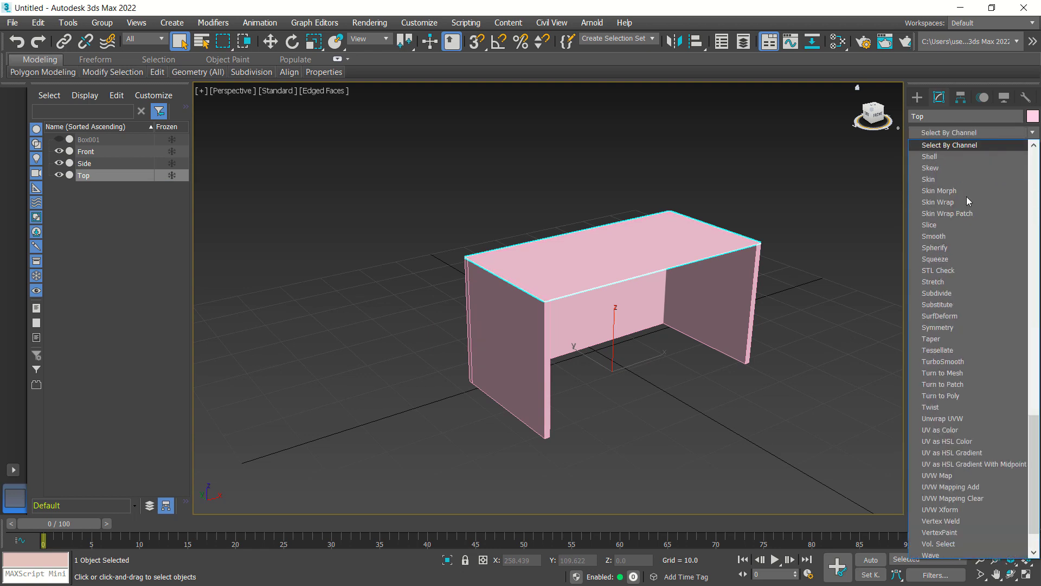
{"action": "left_click", "coordinate": [940, 157]}
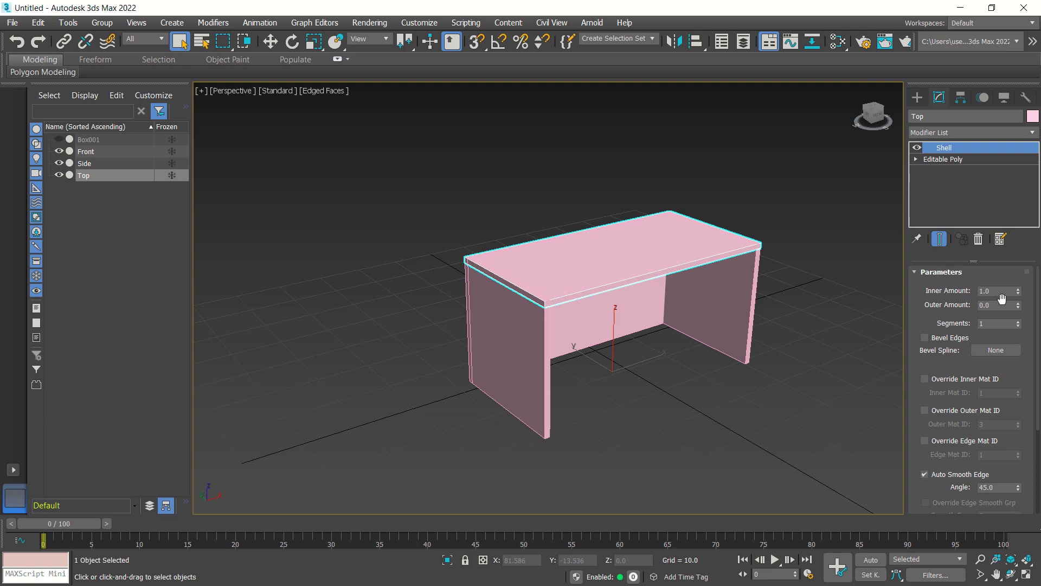
{"action": "middle_click_drag", "start_coordinate": [765, 266], "coordinate": [738, 251], "text": "alt"}
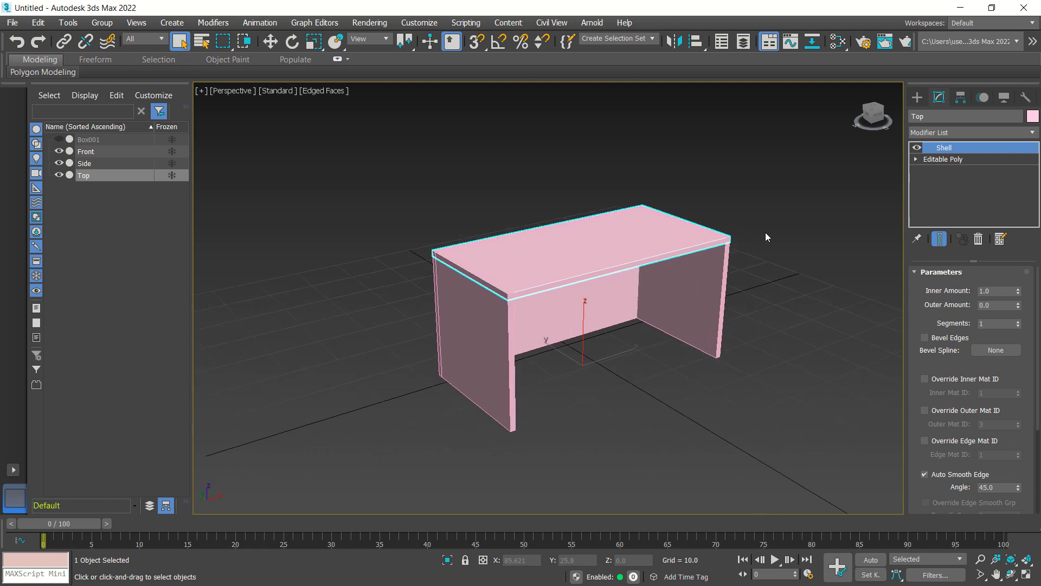
{"action": "mouse_move", "coordinate": [786, 275]}
{"action": "middle_mouse_down", "text": "alt"}
{"action": "mouse_move", "coordinate": [782, 247]}
{"action": "mouse_move", "coordinate": [764, 256]}
{"action": "mouse_move", "coordinate": [786, 246]}
{"action": "mouse_move", "coordinate": [792, 262]}
{"action": "middle_mouse_up", "text": "alt"}
{"action": "scroll", "coordinate": [578, 321], "scroll_direction": "up", "scroll_amount": 3}
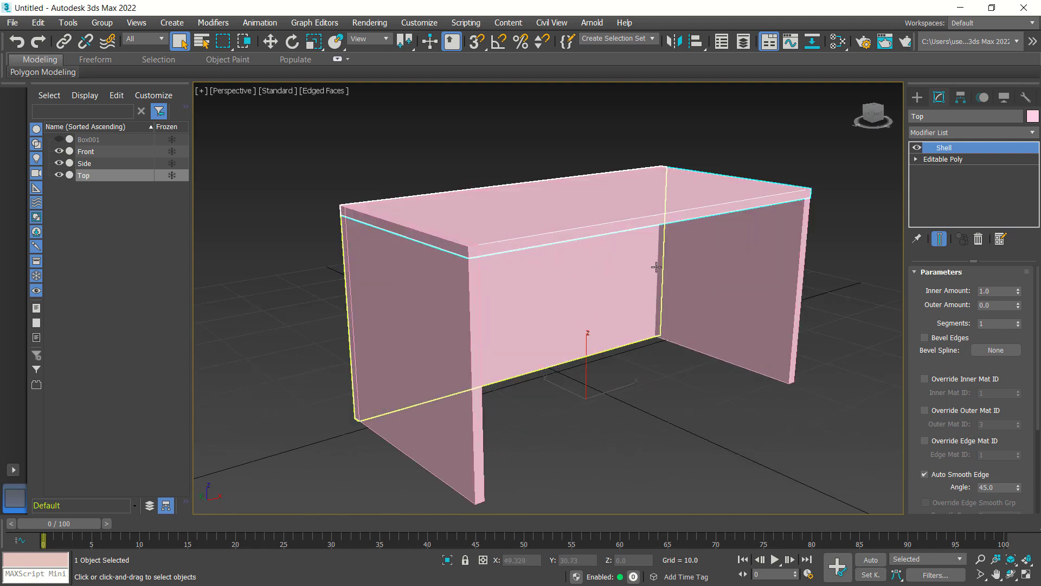
{"action": "scroll", "coordinate": [658, 274], "scroll_direction": "down", "scroll_amount": 3}
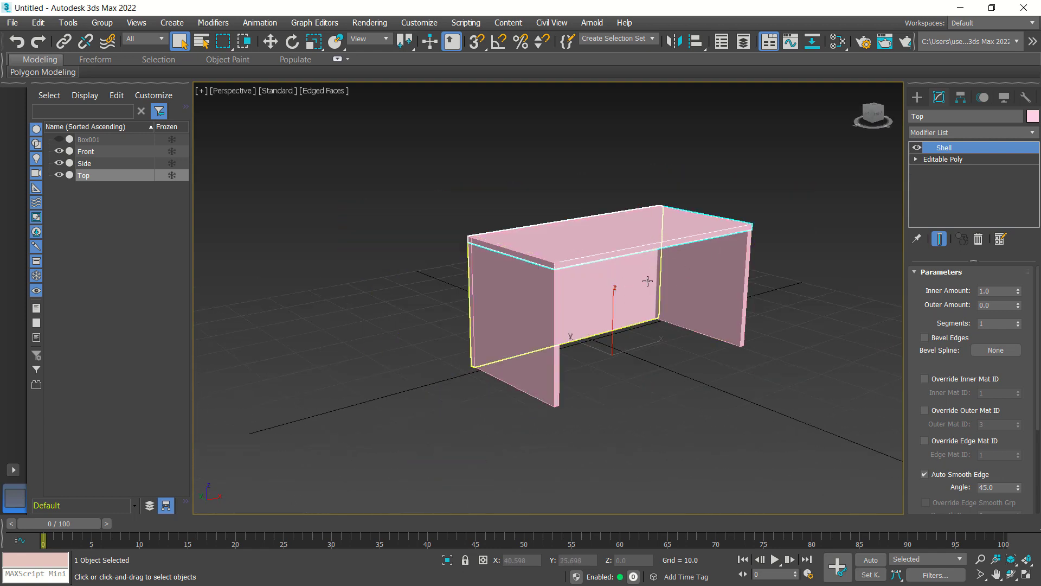
{"action": "middle_click_drag", "start_coordinate": [826, 260], "coordinate": [781, 262], "text": "alt"}
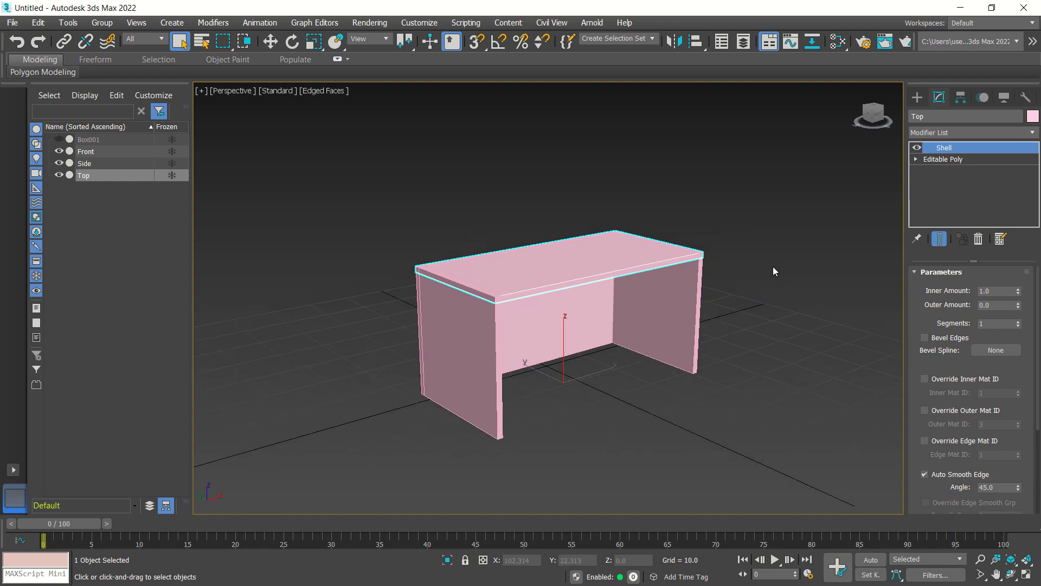
Move the Side and Front objects together down about 1 unit along Z so they sit under the tabletop.
{"action": "left_click", "coordinate": [774, 271]}
{"action": "left_click", "coordinate": [675, 304]}
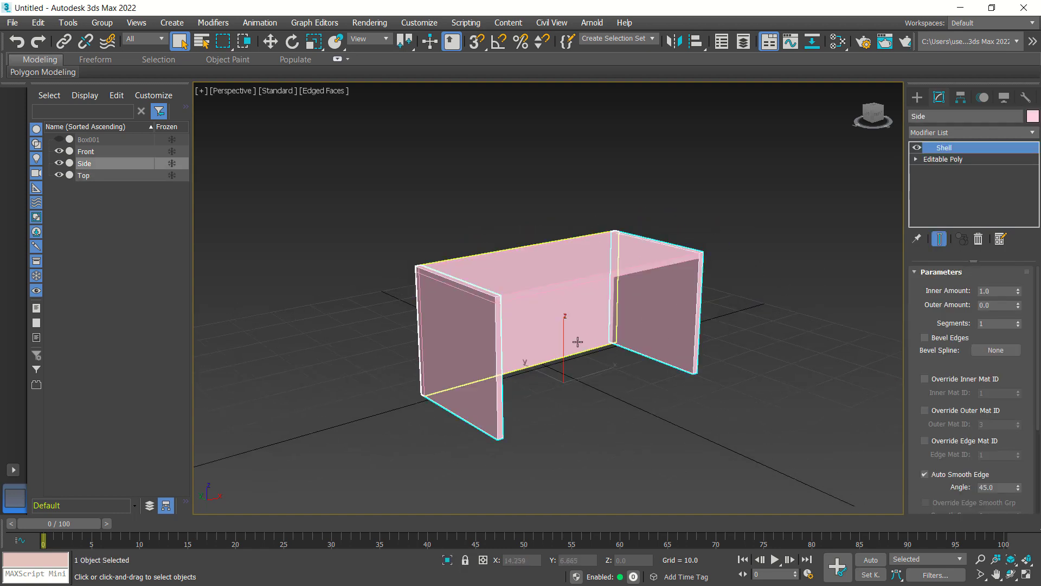
{"action": "left_click", "coordinate": [556, 322], "text": "ctrl"}
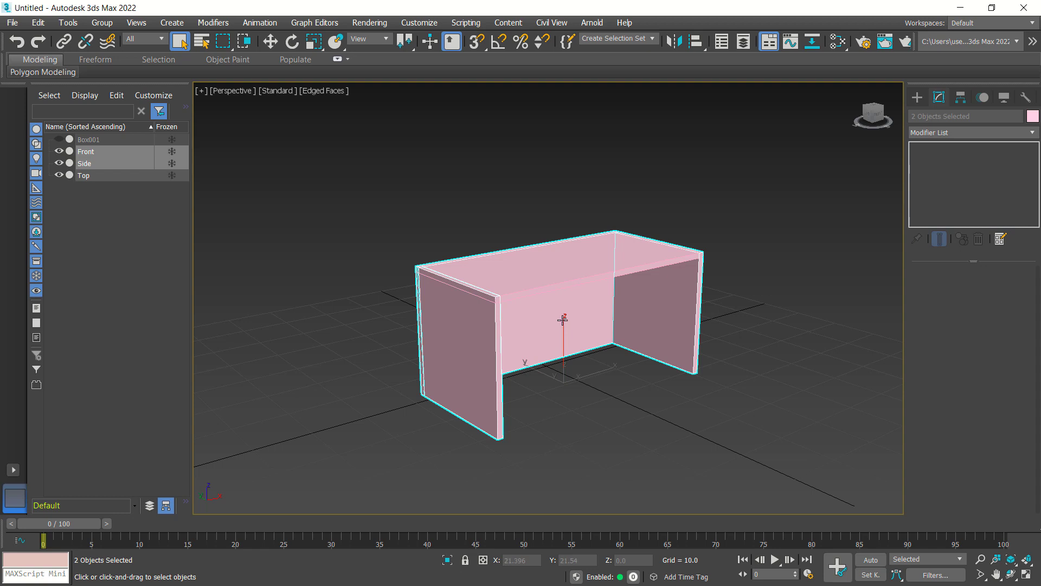
{"action": "left_click", "coordinate": [265, 43]}
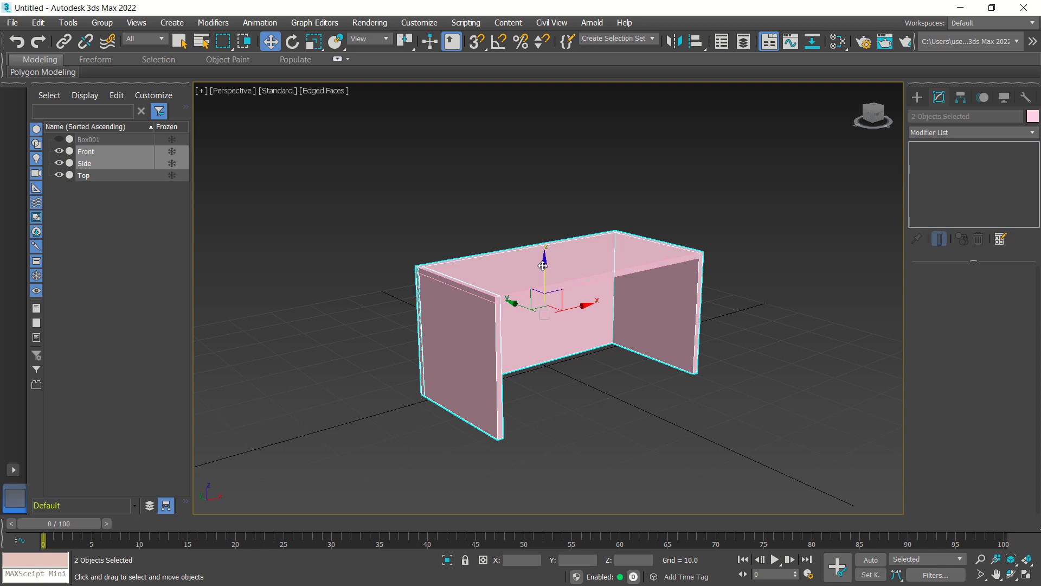
{"action": "left_click_drag", "start_coordinate": [544, 266], "coordinate": [544, 265]}
{"action": "scroll", "coordinate": [474, 303], "scroll_direction": "up", "scroll_amount": 5}
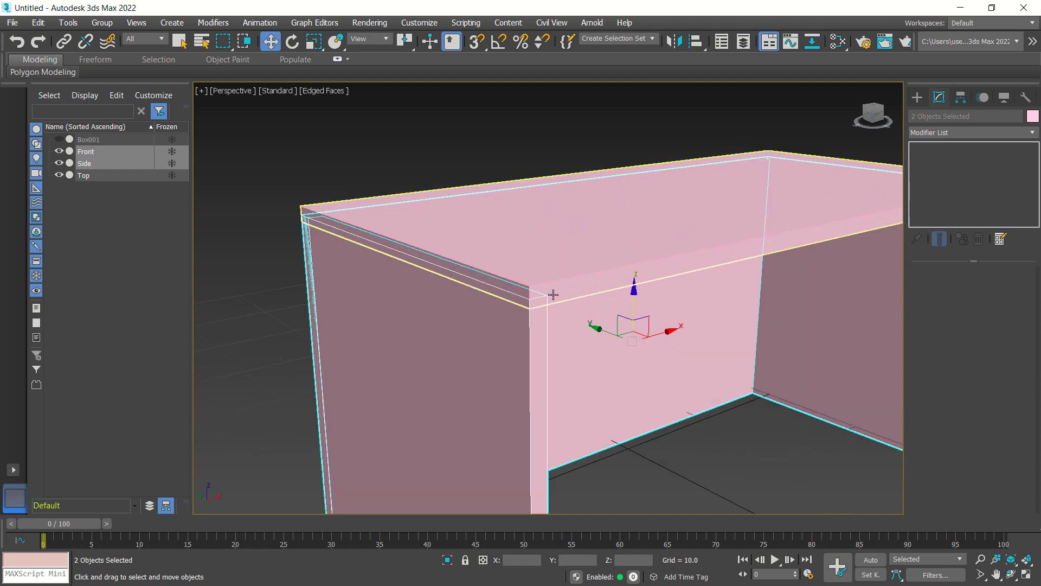
{"action": "scroll", "coordinate": [597, 299], "scroll_direction": "up", "scroll_amount": 2}
{"action": "left_click_drag", "start_coordinate": [651, 297], "coordinate": [655, 304]}
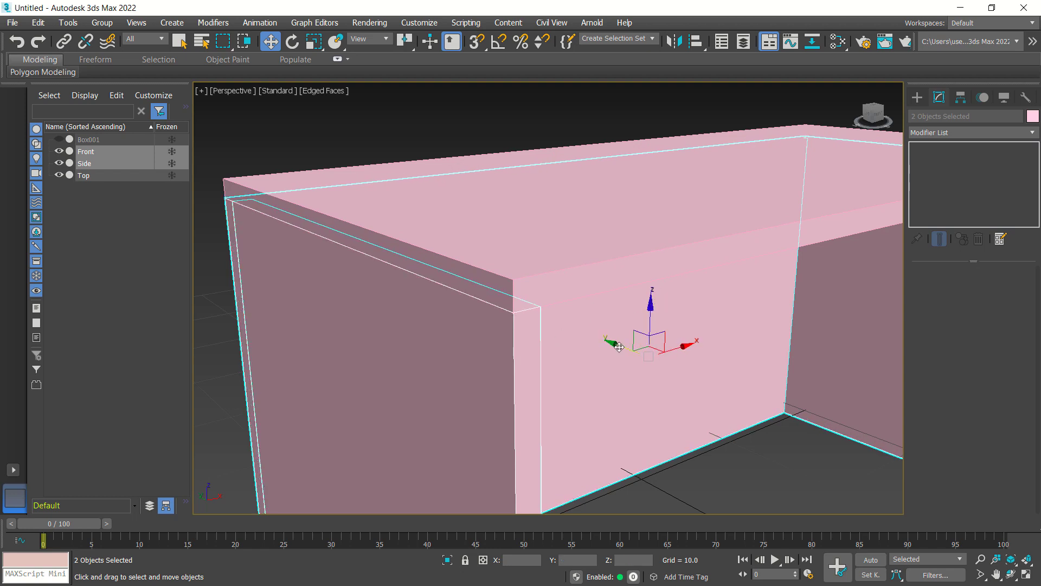
{"action": "scroll", "coordinate": [732, 407], "scroll_direction": "down", "scroll_amount": 5}
{"action": "left_click", "coordinate": [851, 333]}
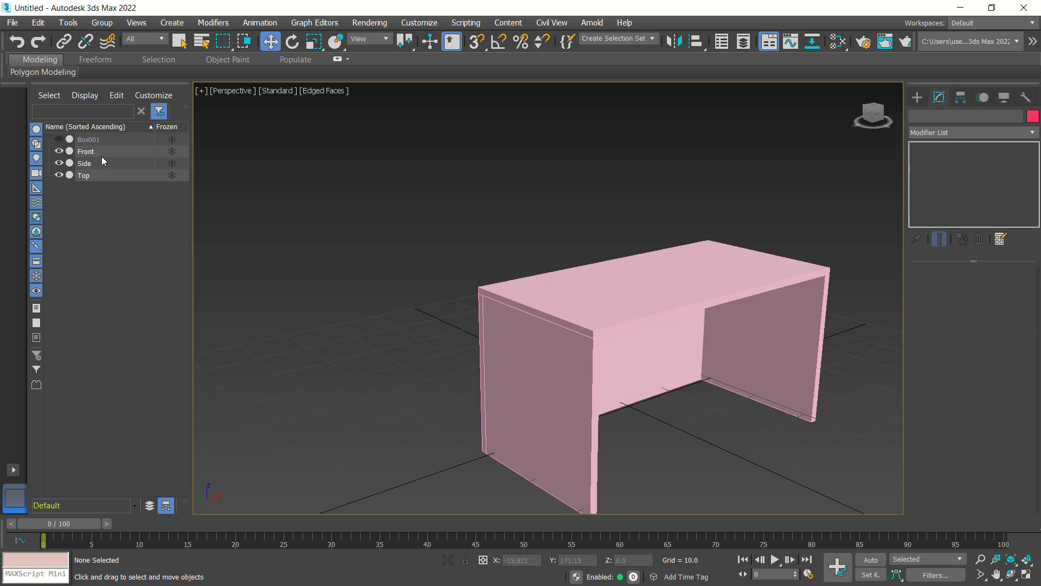
Convert the shelled Front object to Editable Poly.
{"action": "left_click", "coordinate": [114, 152]}
{"action": "middle_click_drag", "start_coordinate": [476, 379], "coordinate": [538, 293], "text": "alt"}
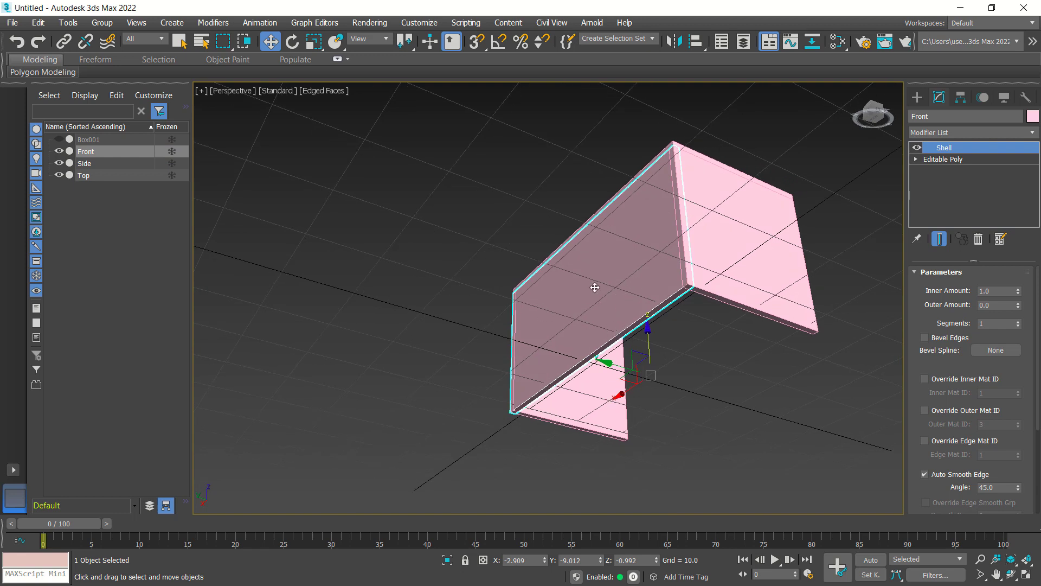
{"action": "right_click", "coordinate": [610, 273]}
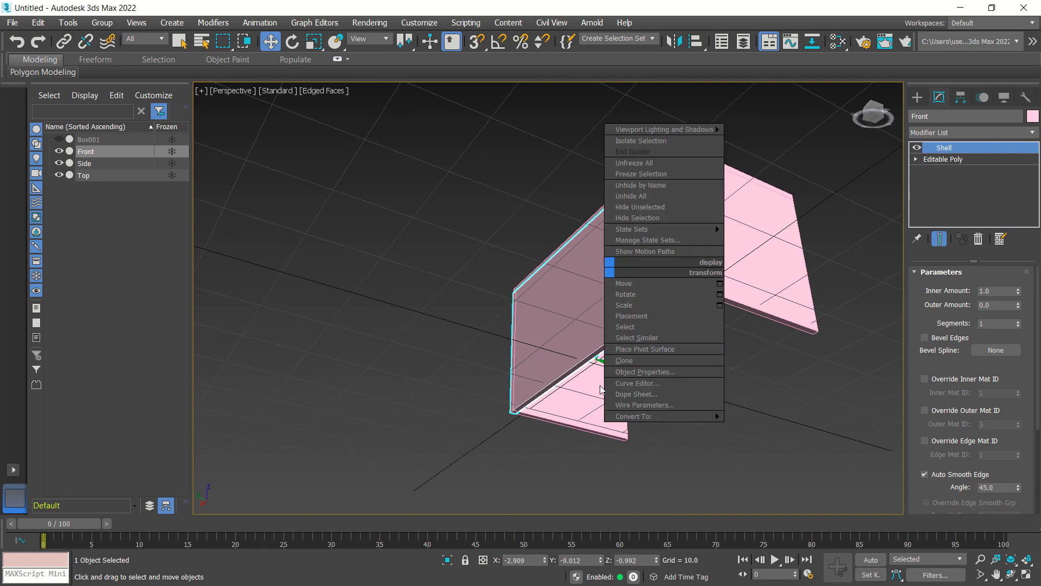
{"action": "mouse_move", "coordinate": [664, 416]}
{"action": "left_click", "coordinate": [786, 428]}
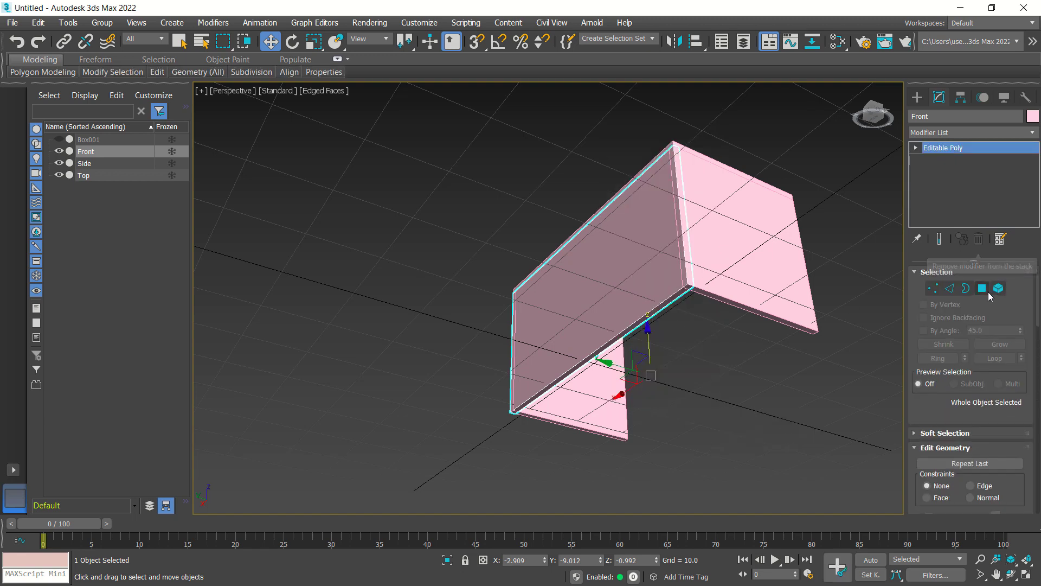
Raise the Front panel's bottom polygon along Z to about 8.64, leaving an open gap between the side panels' lower parts.
{"action": "left_click", "coordinate": [983, 290]}
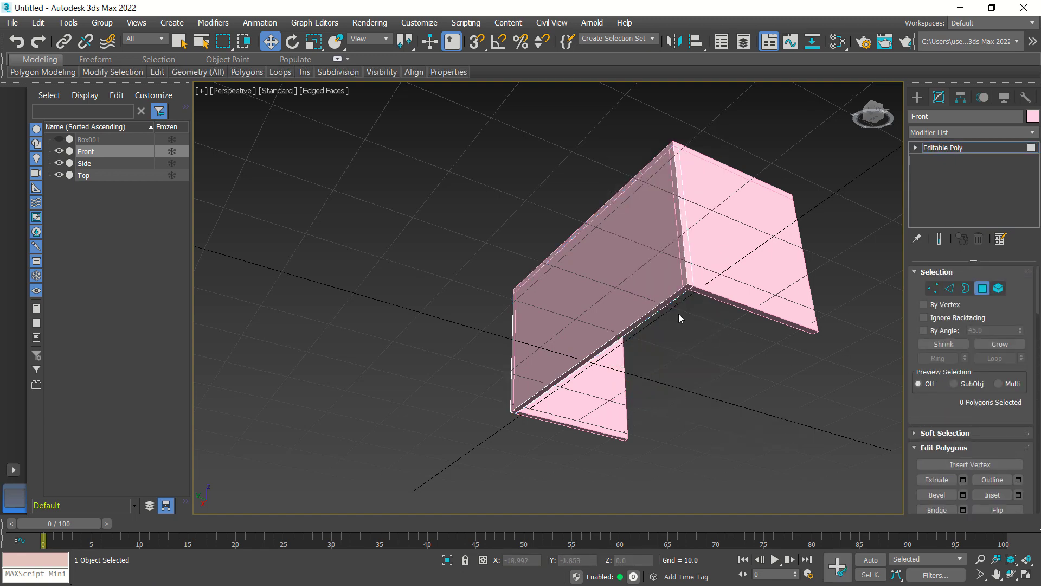
{"action": "left_click", "coordinate": [667, 302]}
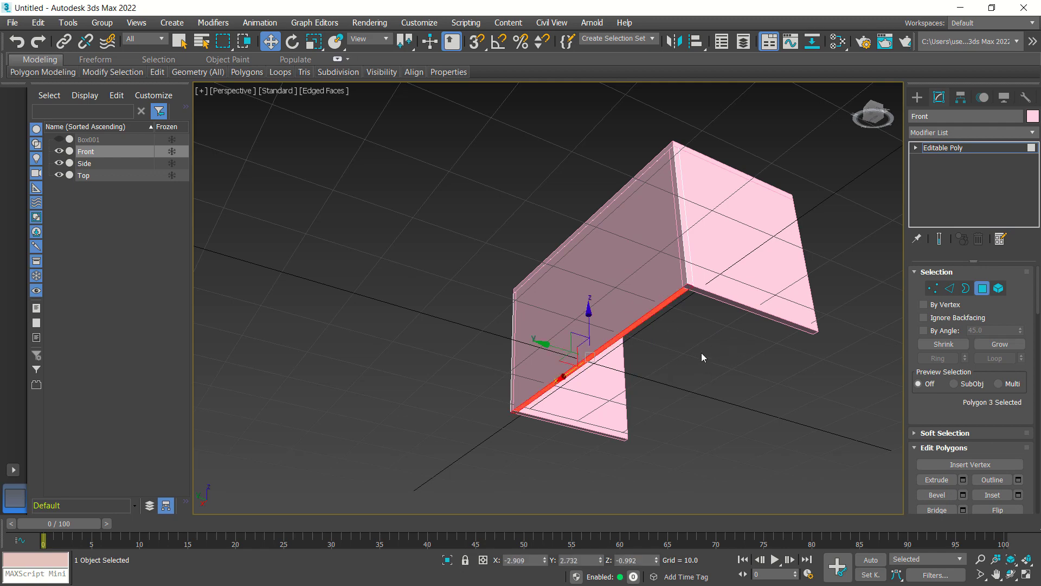
{"action": "middle_click_drag", "start_coordinate": [695, 339], "coordinate": [700, 374], "text": "alt"}
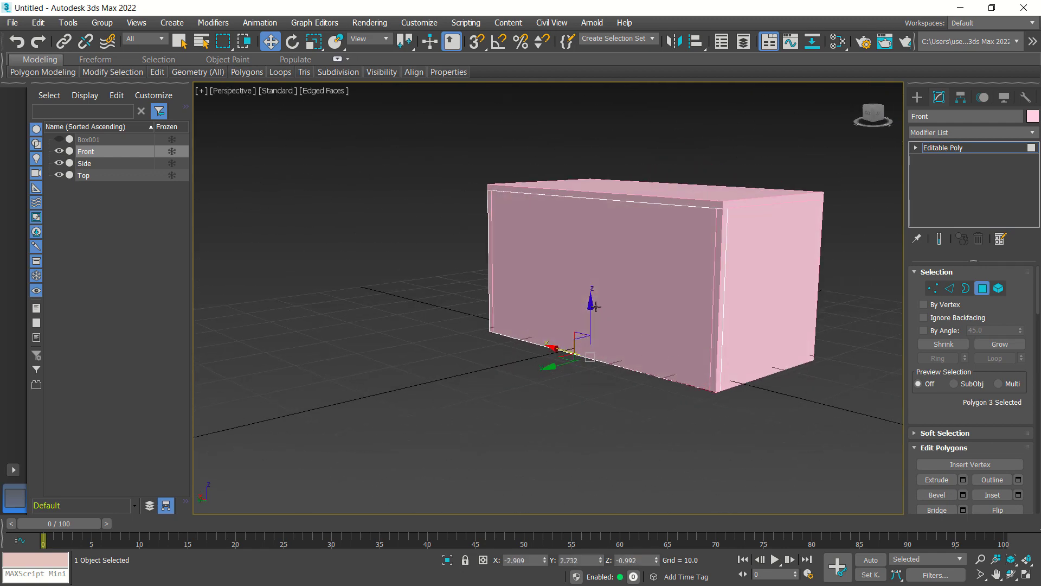
{"action": "left_click_drag", "start_coordinate": [591, 305], "coordinate": [584, 277]}
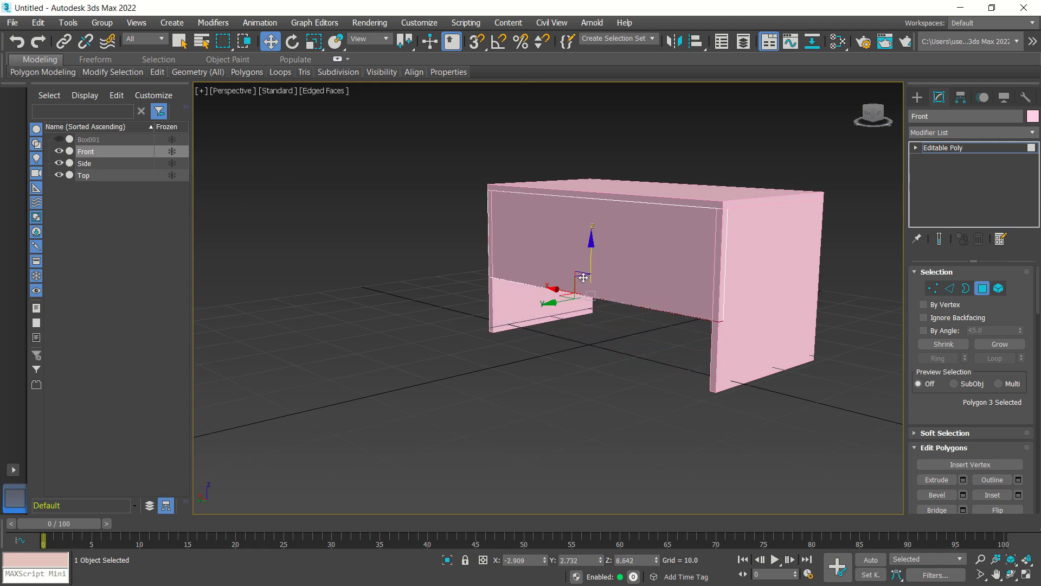
{"action": "middle_click_drag", "start_coordinate": [564, 358], "coordinate": [654, 368], "text": "alt"}
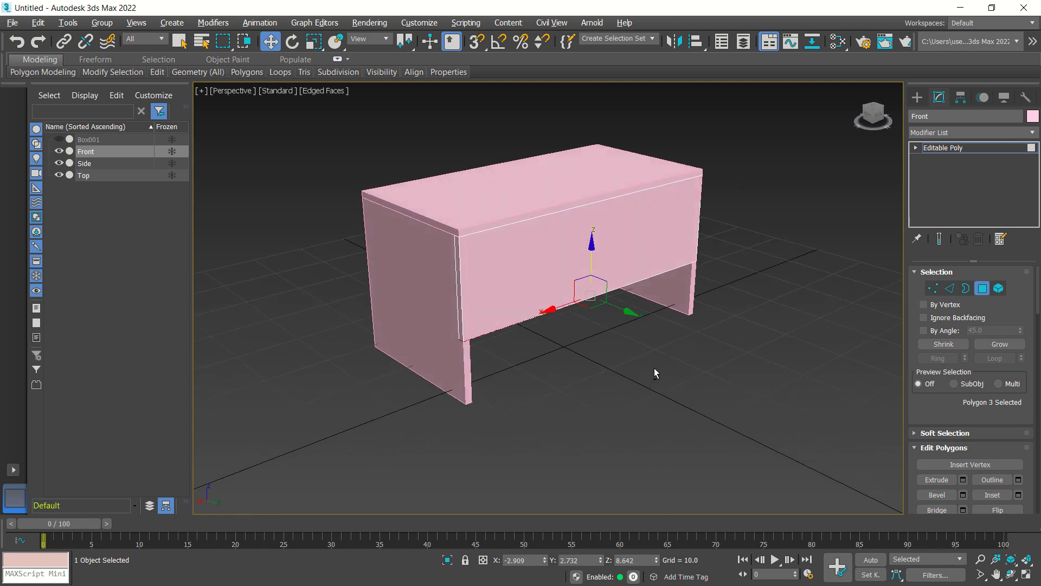
Try scaling the Front panel's bottom polygon along X, and undo the attempt.
{"action": "left_click", "coordinate": [313, 44]}
{"action": "scroll", "coordinate": [558, 281], "scroll_direction": "up", "scroll_amount": 2}
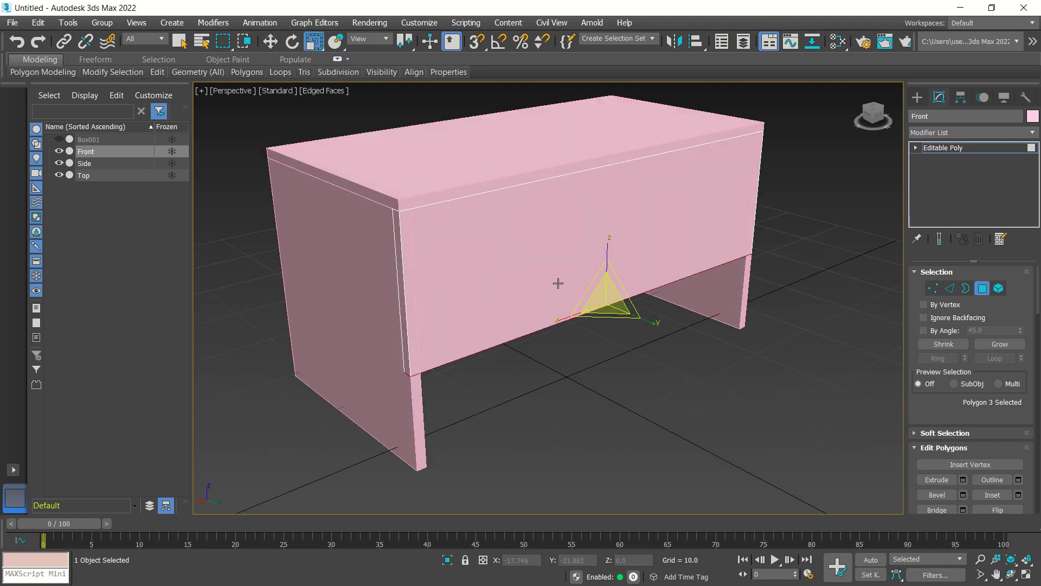
{"action": "left_click_drag", "start_coordinate": [555, 320], "coordinate": [559, 320]}
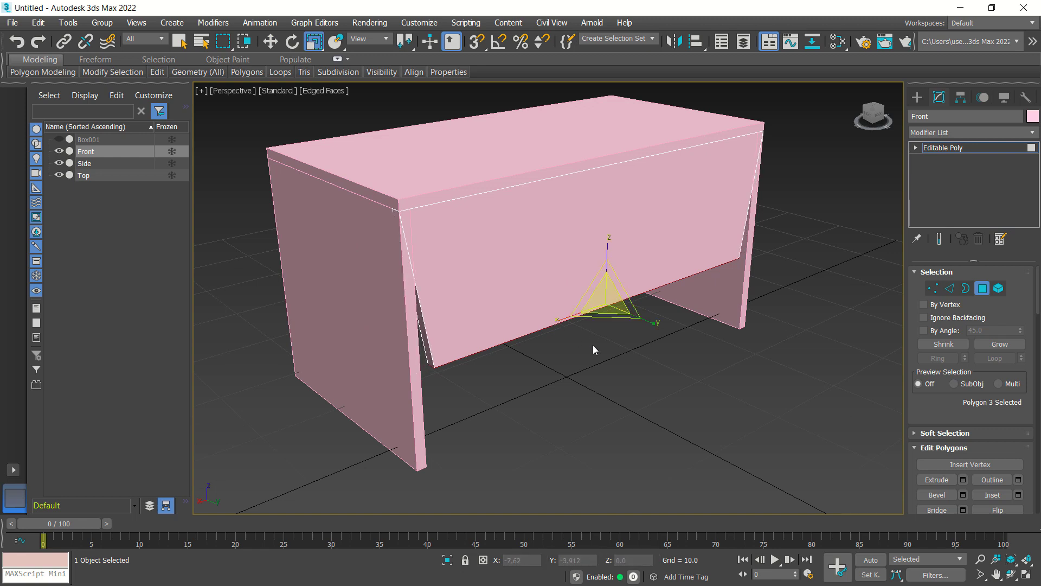
{"action": "left_click", "coordinate": [593, 347]}
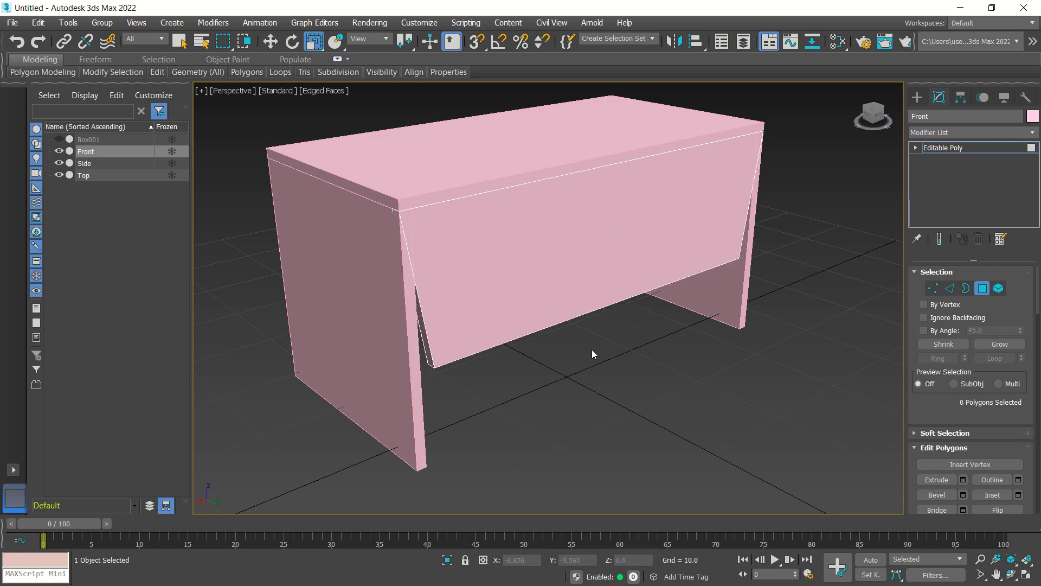
{"action": "key", "text": "ctrl+z"}
{"action": "key", "text": "ctrl+z"}
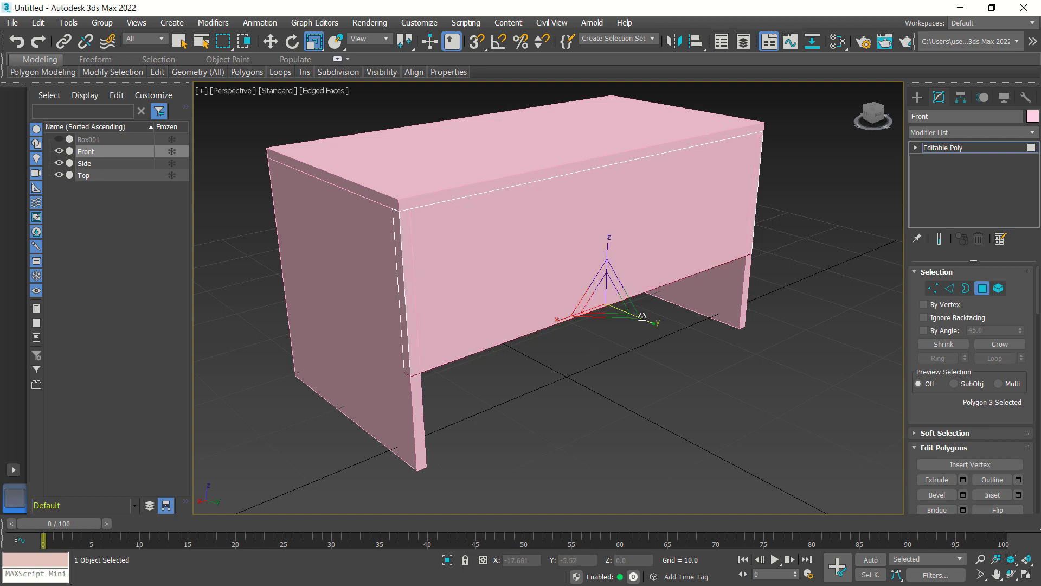
Scale the whole Front object along X to about 96.5% so it fits between the side panels.
{"action": "left_click", "coordinate": [982, 288]}
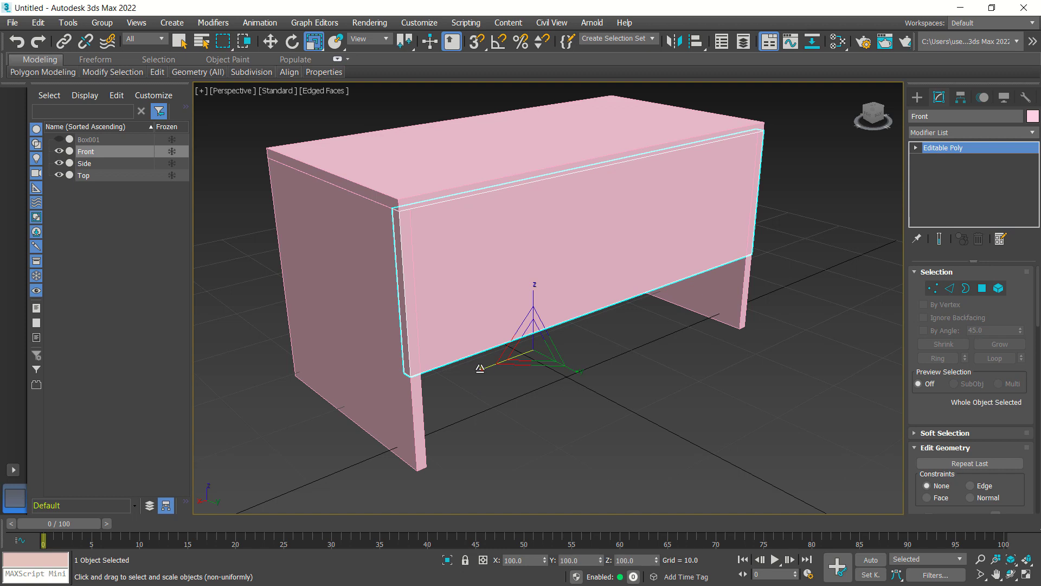
{"action": "left_click_drag", "start_coordinate": [479, 368], "coordinate": [481, 369]}
{"action": "left_click", "coordinate": [565, 392]}
{"action": "middle_click_drag", "start_coordinate": [565, 392], "coordinate": [431, 360]}
{"action": "left_click", "coordinate": [544, 187]}
{"action": "middle_click_drag", "start_coordinate": [662, 275], "coordinate": [609, 292]}
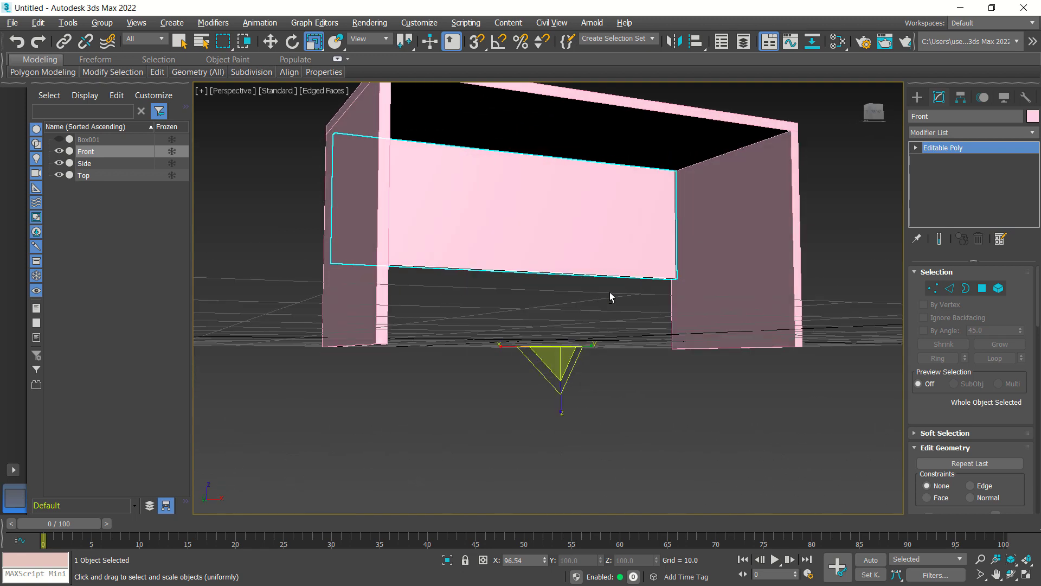
Connect the ring of long horizontal edges on the Front panel with one vertical edge loop.
{"action": "left_click", "coordinate": [950, 288]}
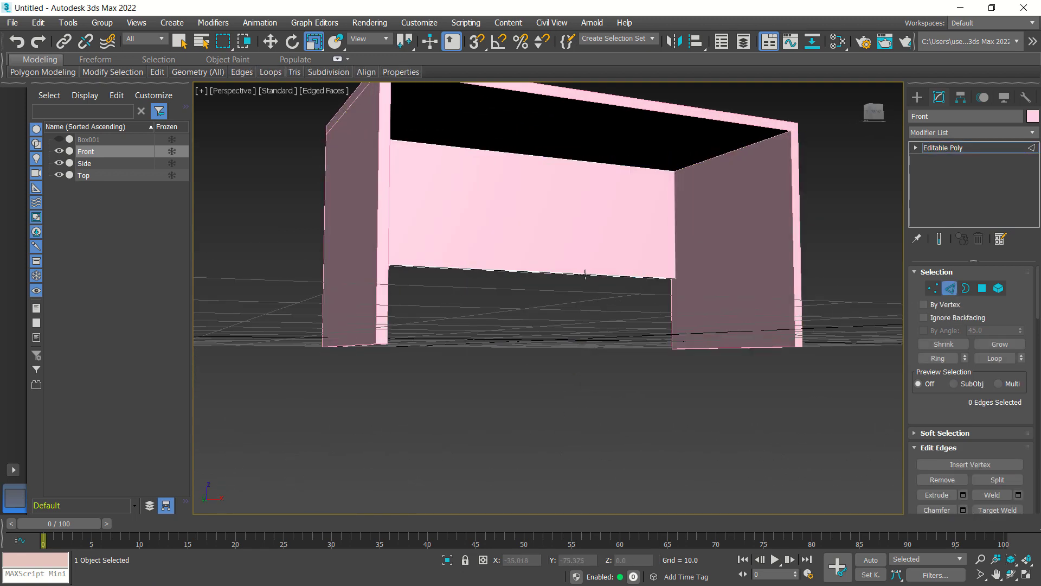
{"action": "left_click", "coordinate": [585, 274]}
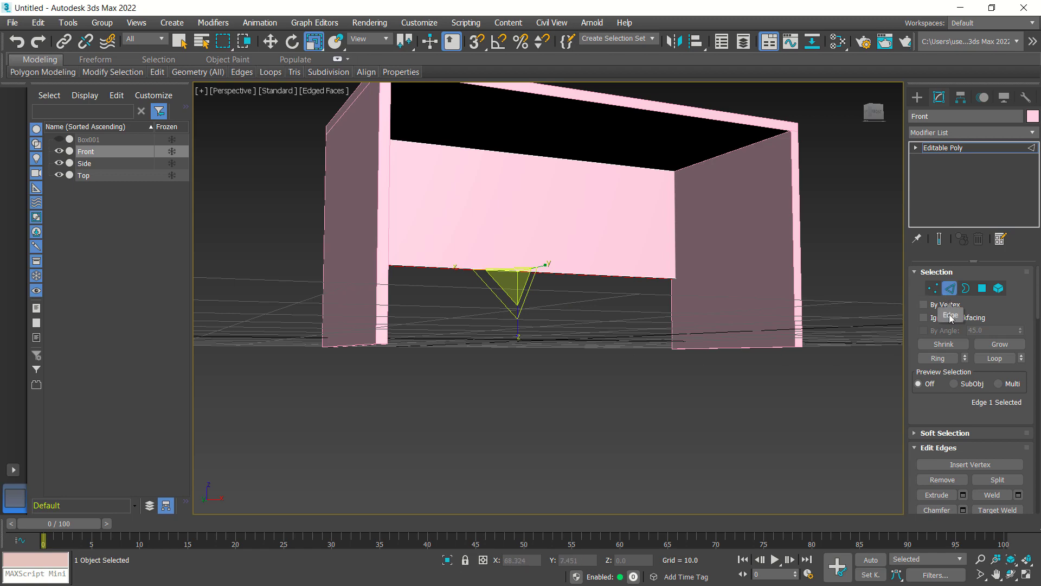
{"action": "left_click", "coordinate": [941, 363]}
{"action": "middle_click_drag", "start_coordinate": [697, 352], "coordinate": [662, 239], "text": "alt"}
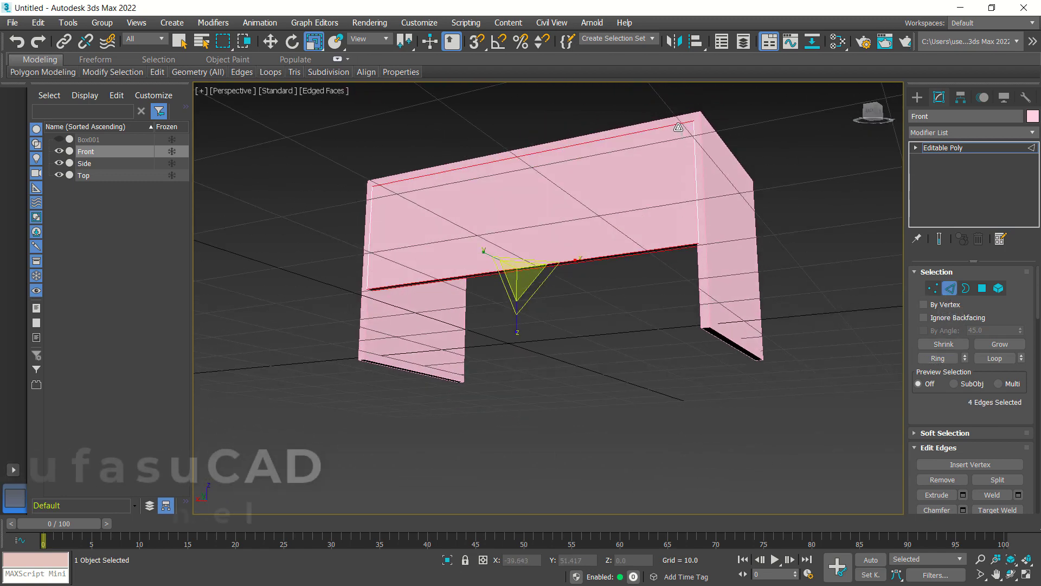
{"action": "middle_click_drag", "start_coordinate": [679, 152], "coordinate": [629, 288], "text": "alt"}
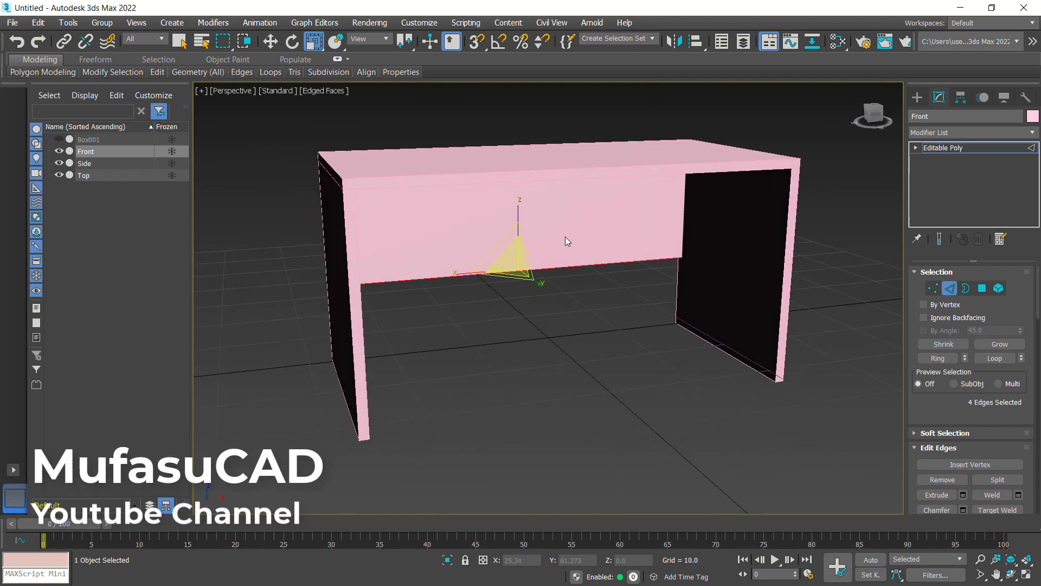
{"action": "scroll", "coordinate": [981, 422], "scroll_direction": "down", "scroll_amount": 1}
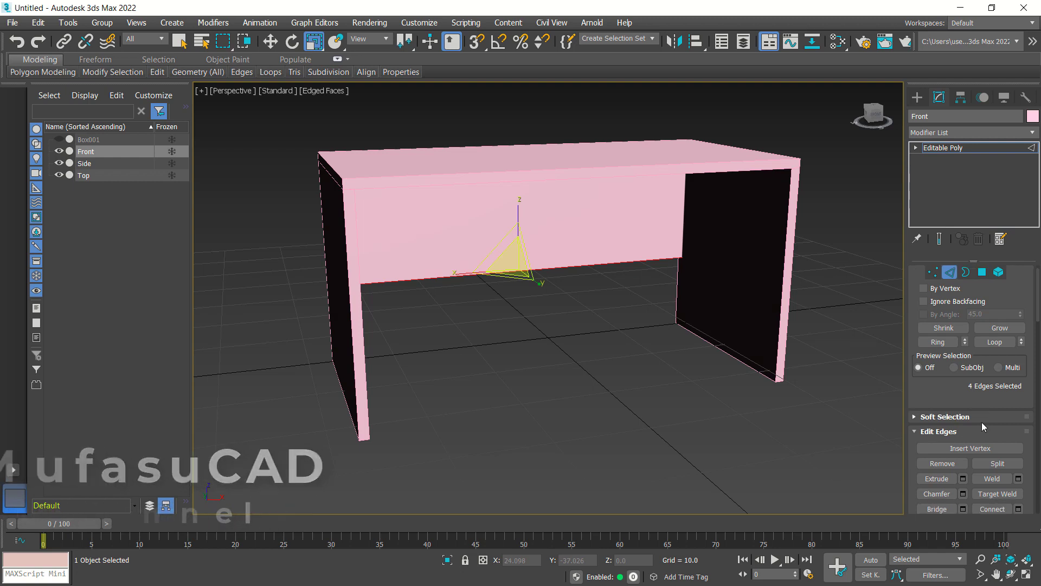
{"action": "scroll", "coordinate": [981, 421], "scroll_direction": "down", "scroll_amount": 2}
{"action": "left_click", "coordinate": [992, 477]}
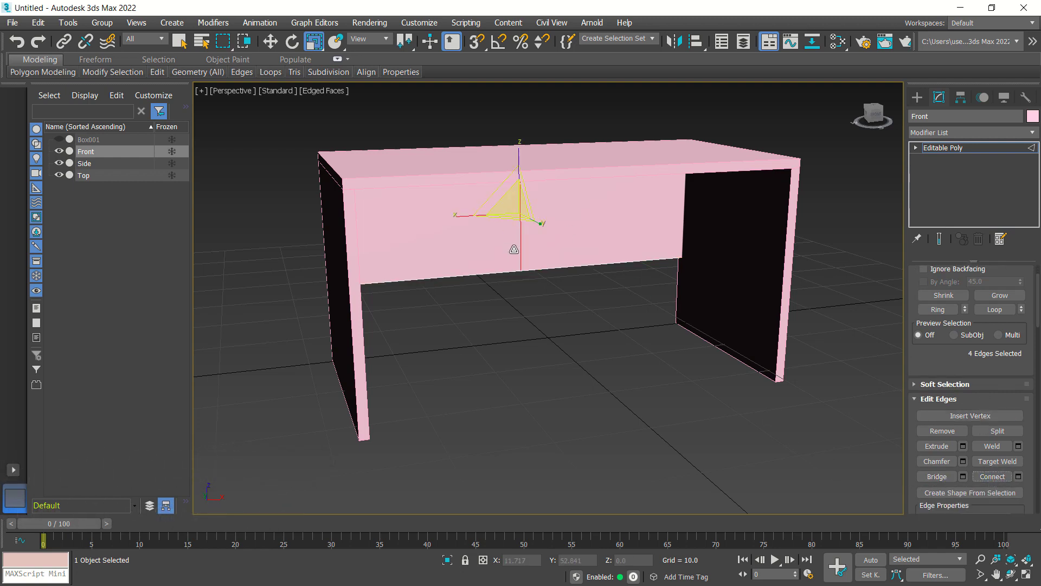
Move the new vertical edge loop on the Front panel along X to about 7.48.
{"action": "left_click", "coordinate": [270, 42]}
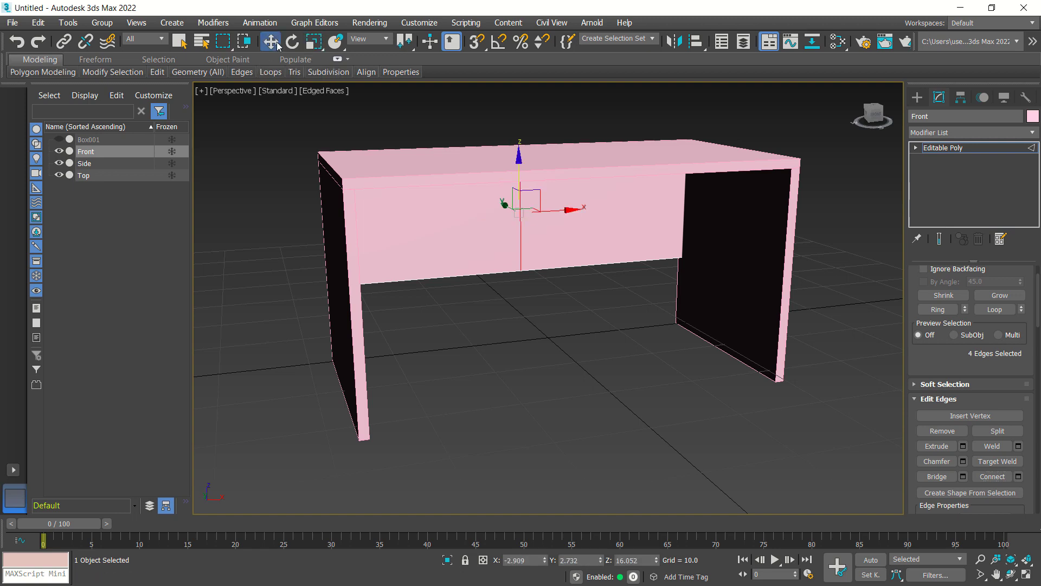
{"action": "left_click_drag", "start_coordinate": [573, 209], "coordinate": [646, 211]}
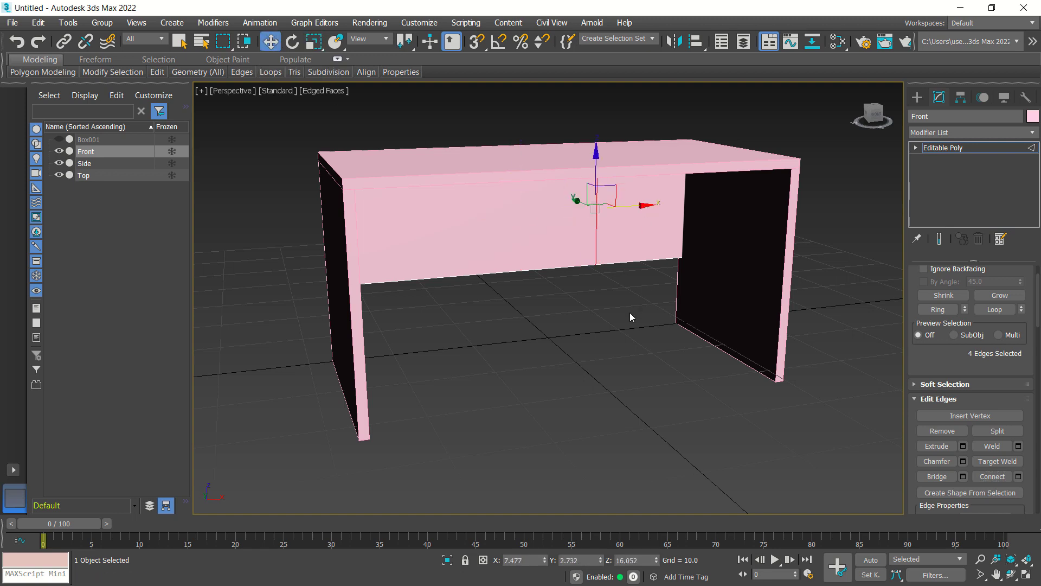
{"action": "middle_click_drag", "start_coordinate": [631, 317], "coordinate": [586, 340]}
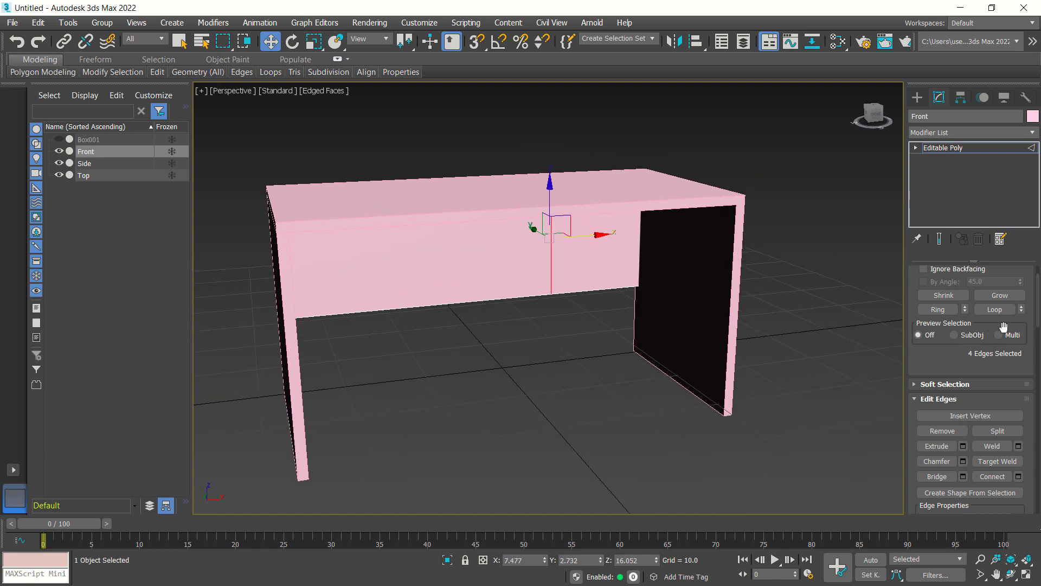
Detach the narrower inner-face polygon of the Front panel as a clone named BOx.
{"action": "scroll", "coordinate": [1003, 325], "scroll_direction": "up", "scroll_amount": 2}
{"action": "left_click", "coordinate": [983, 289]}
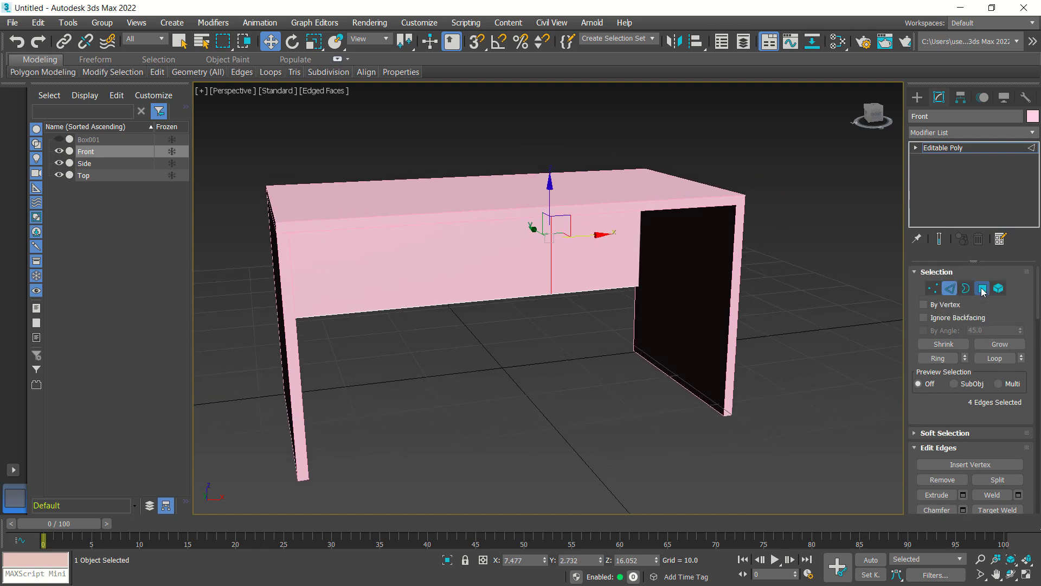
{"action": "left_click", "coordinate": [592, 240]}
{"action": "mouse_move", "coordinate": [540, 360]}
{"action": "middle_mouse_down", "text": "alt"}
{"action": "mouse_move", "coordinate": [569, 350]}
{"action": "mouse_move", "coordinate": [556, 344]}
{"action": "mouse_move", "coordinate": [552, 355]}
{"action": "middle_mouse_up", "text": "alt"}
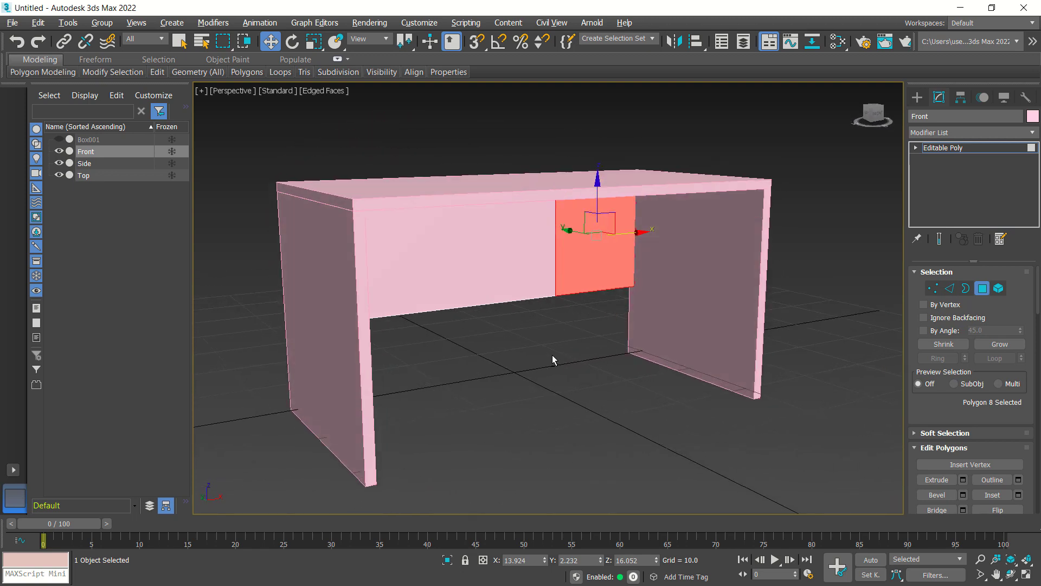
{"action": "scroll", "coordinate": [1013, 401], "scroll_direction": "down", "scroll_amount": 5}
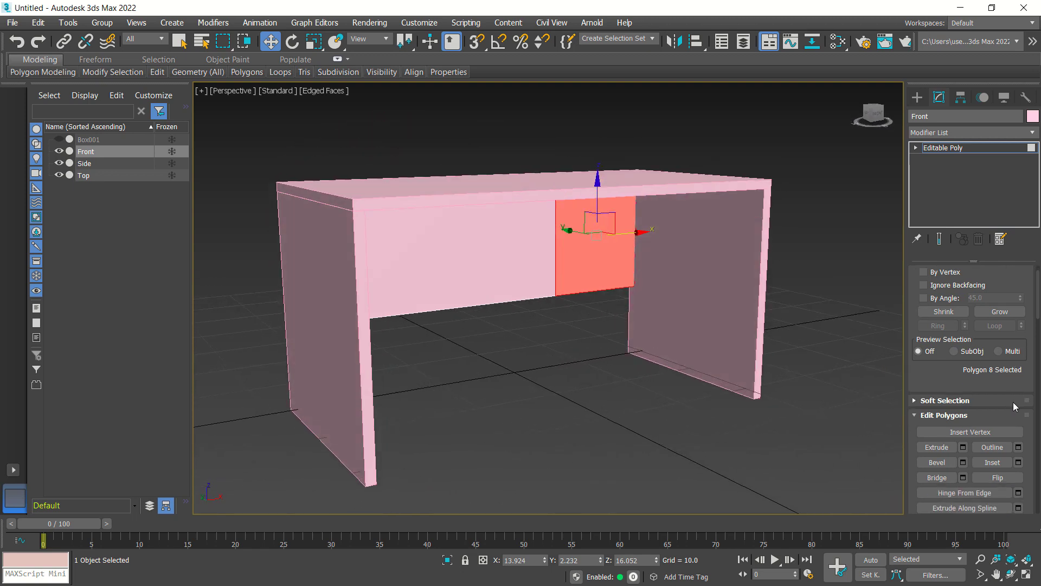
{"action": "scroll", "coordinate": [1013, 402], "scroll_direction": "down", "scroll_amount": 4}
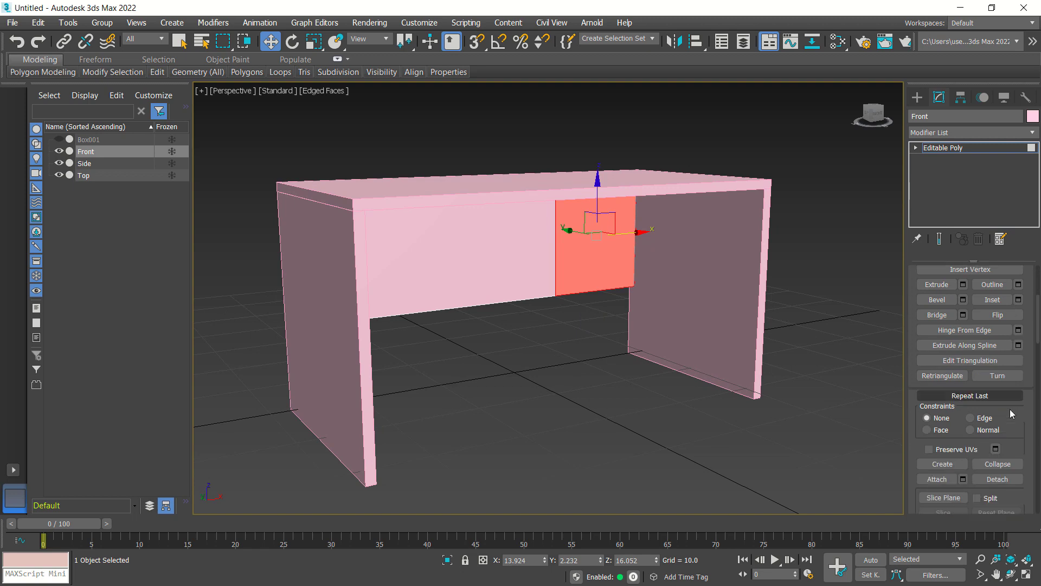
{"action": "left_click", "coordinate": [998, 462]}
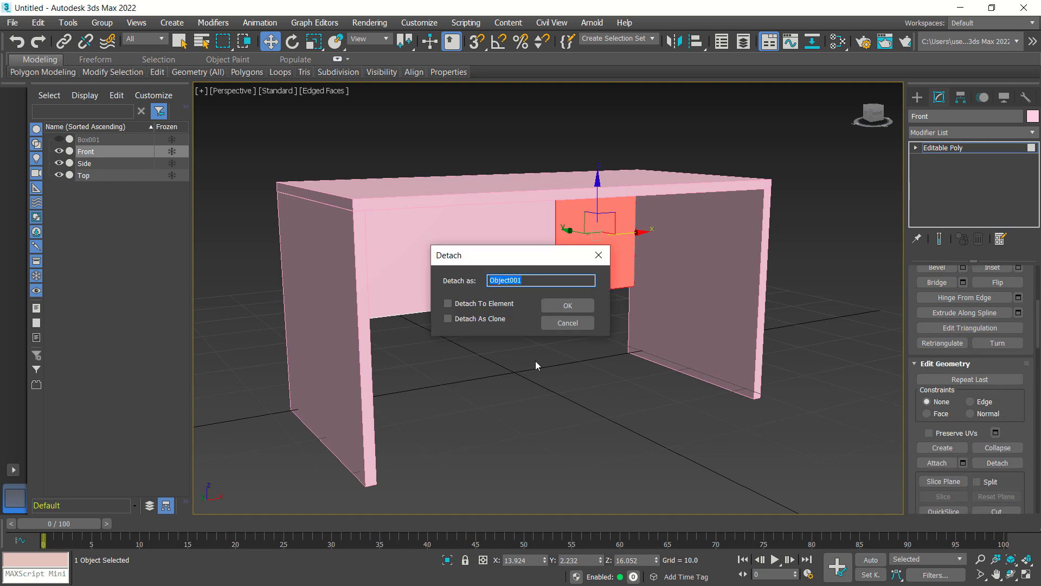
{"action": "left_click", "coordinate": [449, 319]}
{"action": "left_click_drag", "start_coordinate": [575, 280], "coordinate": [483, 286]}
{"action": "type", "text": "BOx"}
{"action": "left_click", "coordinate": [564, 307]}
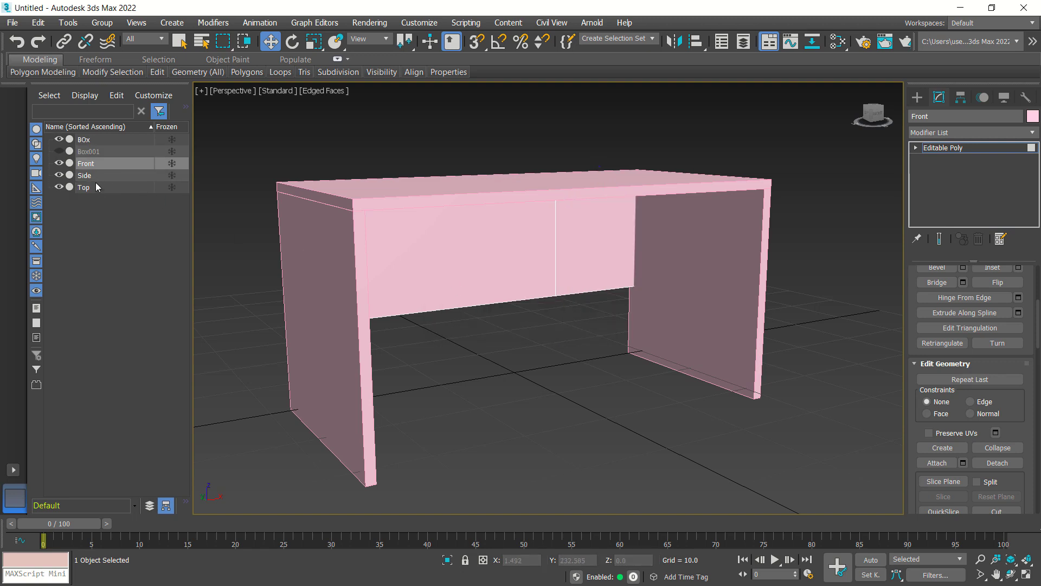
Move the BOx object's polygon along Y to about 1.97, slightly off the Front panel's inner face.
{"action": "left_click", "coordinate": [97, 141]}
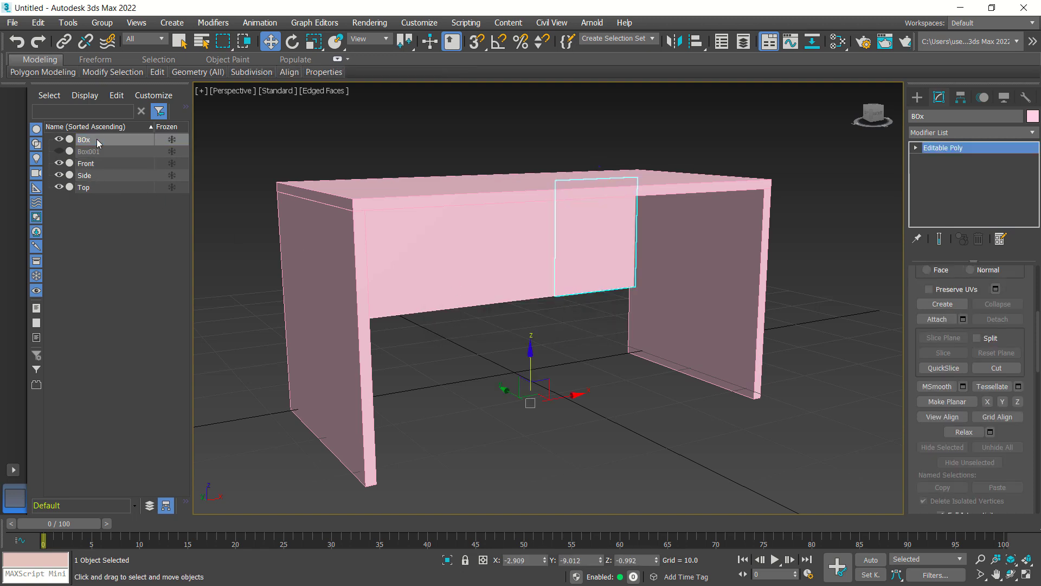
{"action": "left_click", "coordinate": [112, 163]}
{"action": "left_click", "coordinate": [100, 141]}
{"action": "scroll", "coordinate": [991, 387], "scroll_direction": "up", "scroll_amount": 3}
{"action": "scroll", "coordinate": [991, 386], "scroll_direction": "up", "scroll_amount": 5}
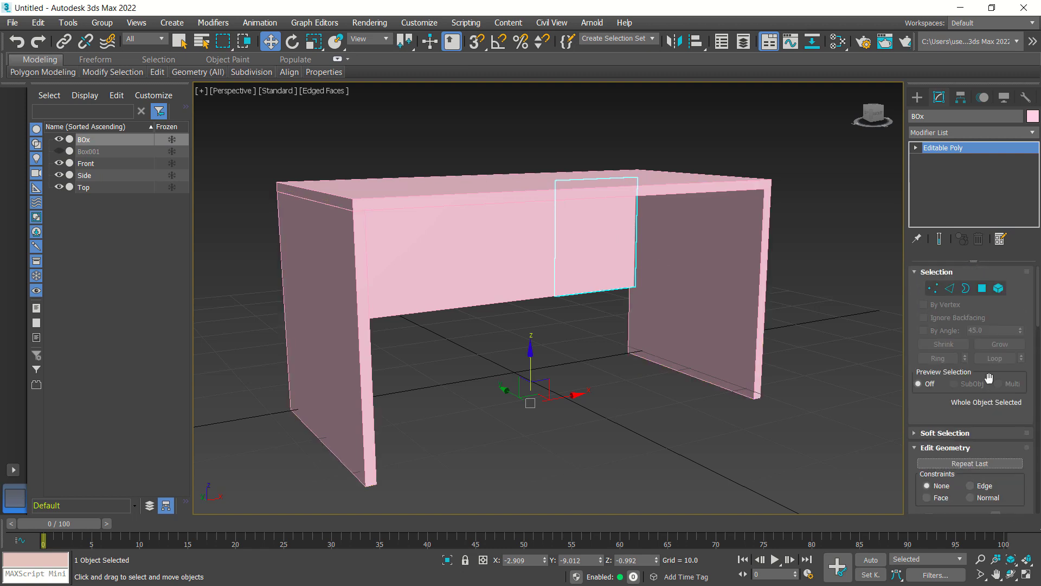
{"action": "left_click", "coordinate": [982, 288]}
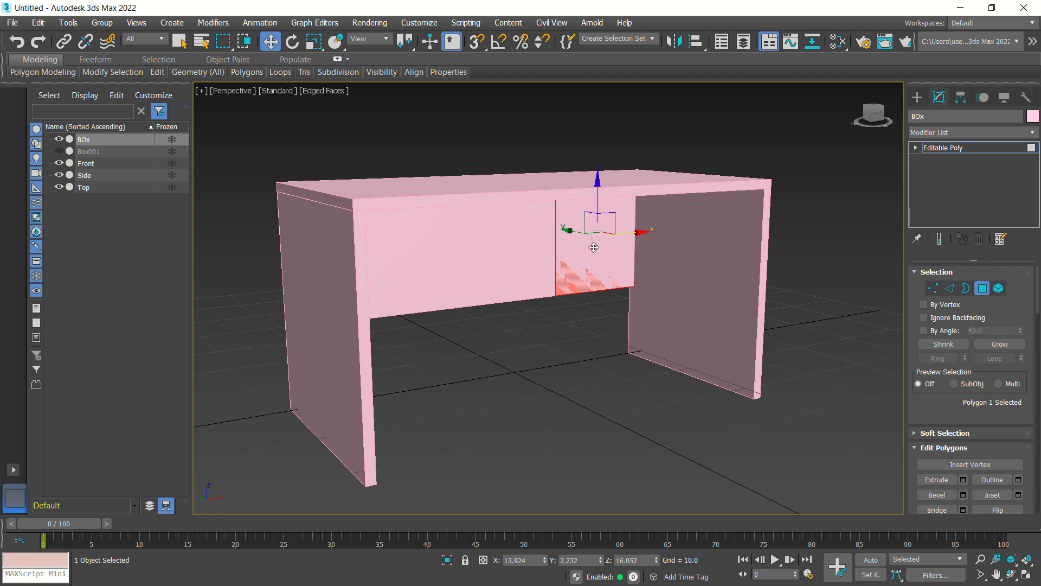
{"action": "mouse_move", "coordinate": [572, 231]}
{"action": "left_mouse_down"}
{"action": "mouse_move", "coordinate": [635, 257]}
{"action": "mouse_move", "coordinate": [574, 239]}
{"action": "left_mouse_up"}
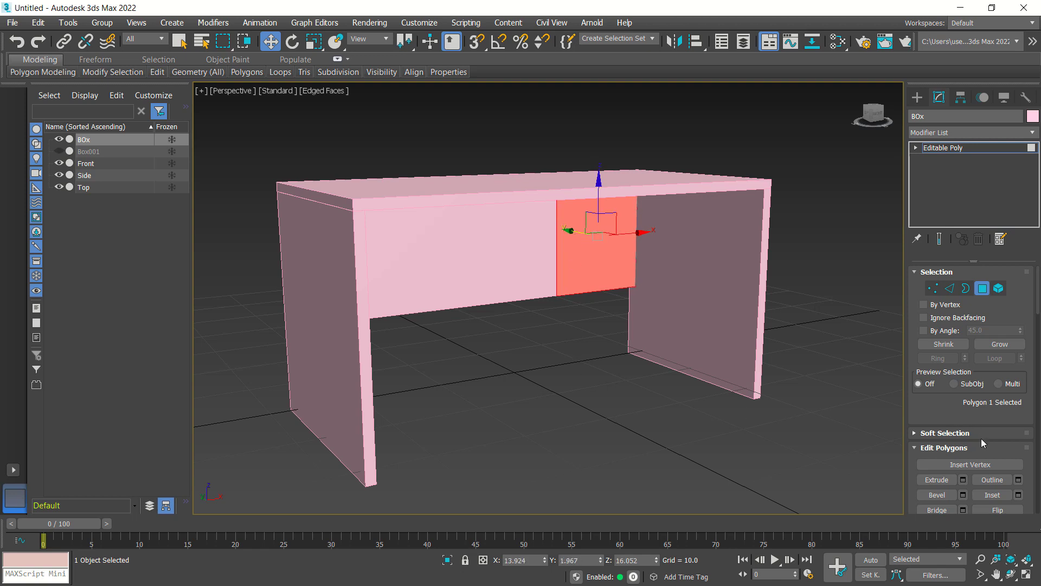
Extrude the BOx polygon through the desk's depth, almost to the open edge under the tabletop.
{"action": "left_click", "coordinate": [937, 479]}
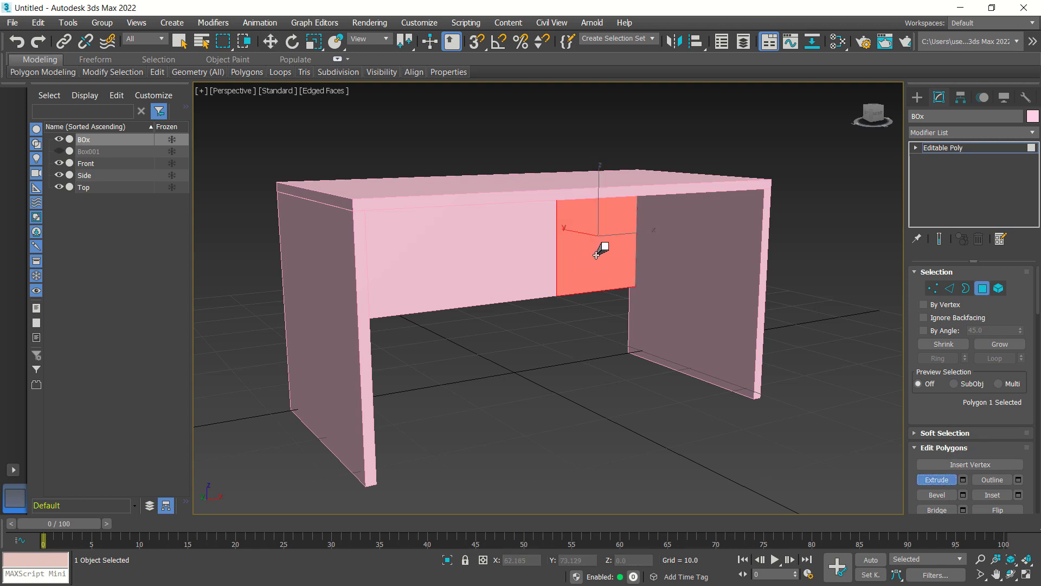
{"action": "left_click_drag", "start_coordinate": [595, 252], "coordinate": [506, 161]}
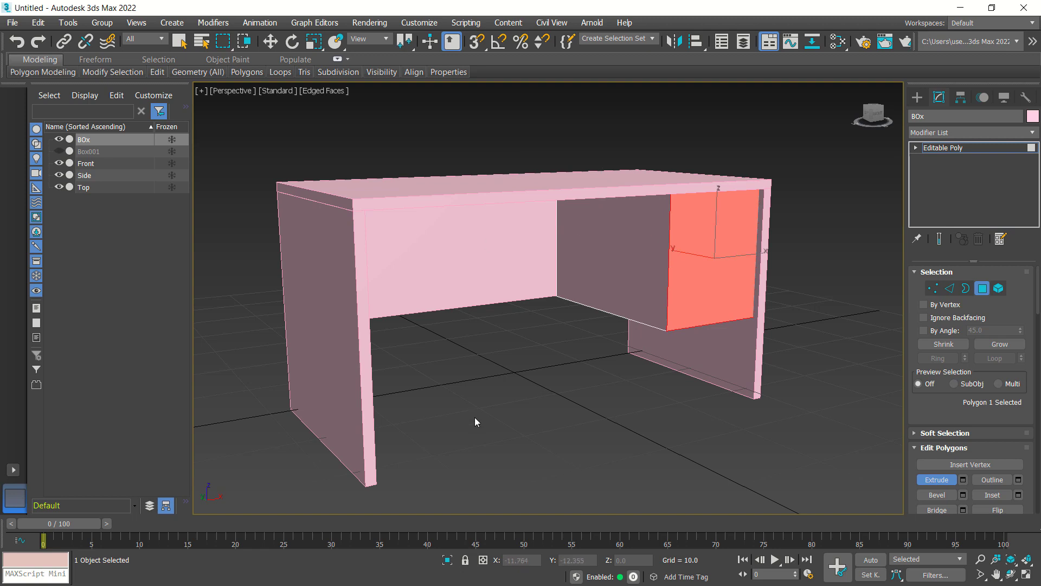
{"action": "left_click", "coordinate": [820, 253]}
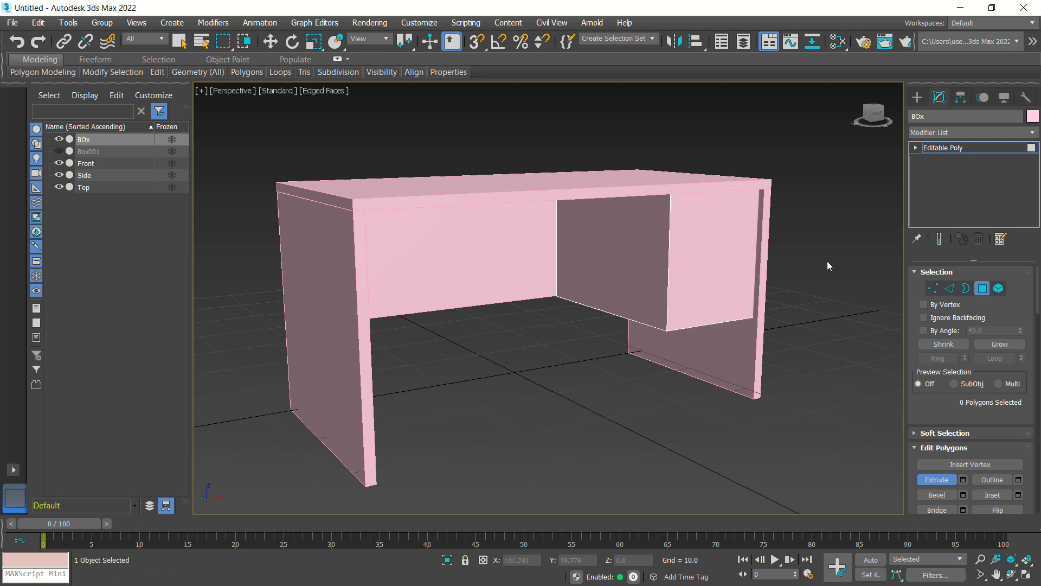
Apply a Chamfer modifier with amount 0.2 to the BOx object and convert it to Editable Poly.
{"action": "left_click", "coordinate": [983, 289]}
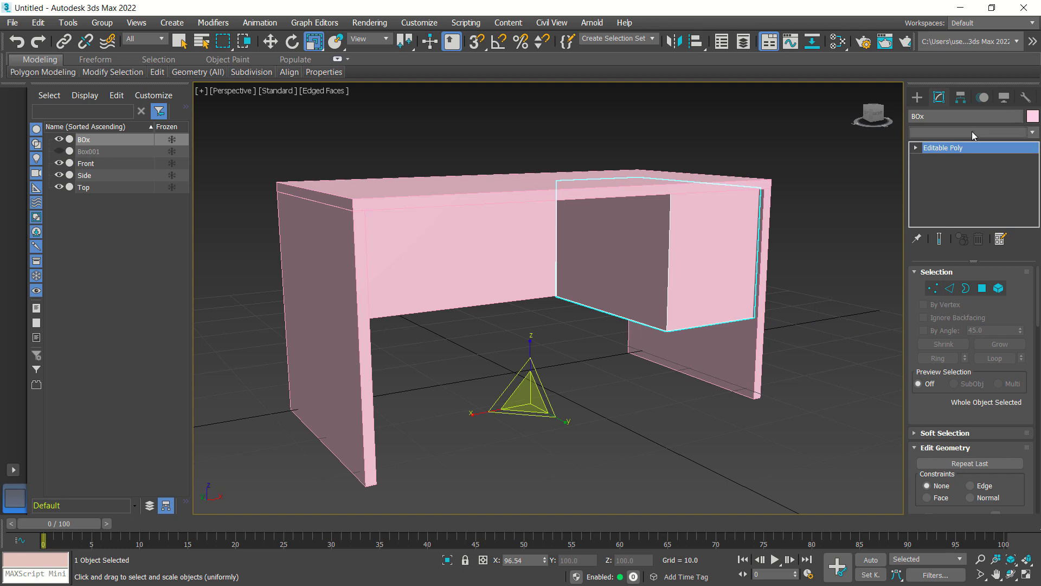
{"action": "left_click", "coordinate": [970, 132]}
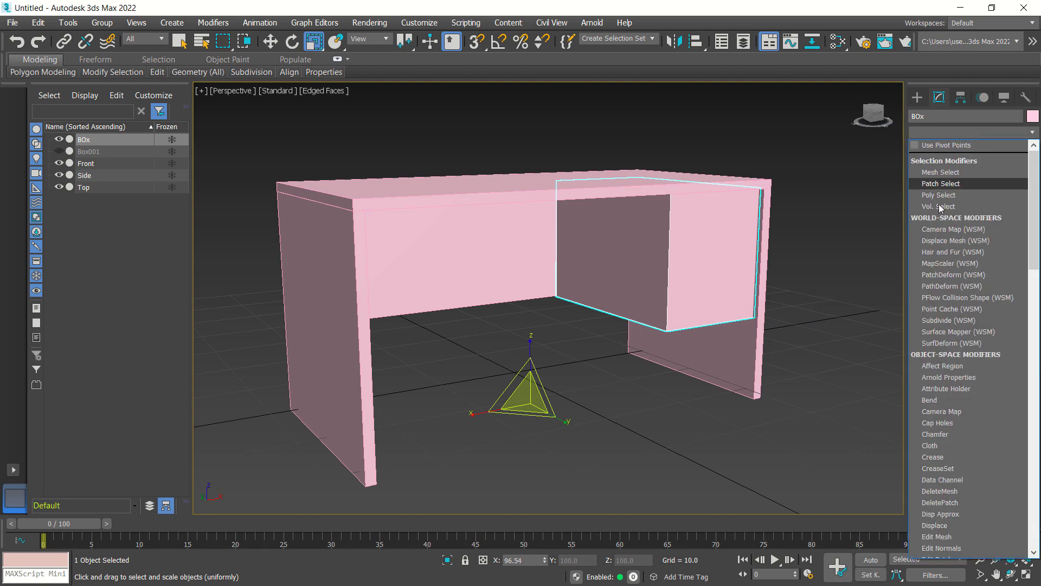
{"action": "left_click", "coordinate": [935, 433]}
{"action": "scroll", "coordinate": [854, 267], "scroll_direction": "down", "scroll_amount": 3}
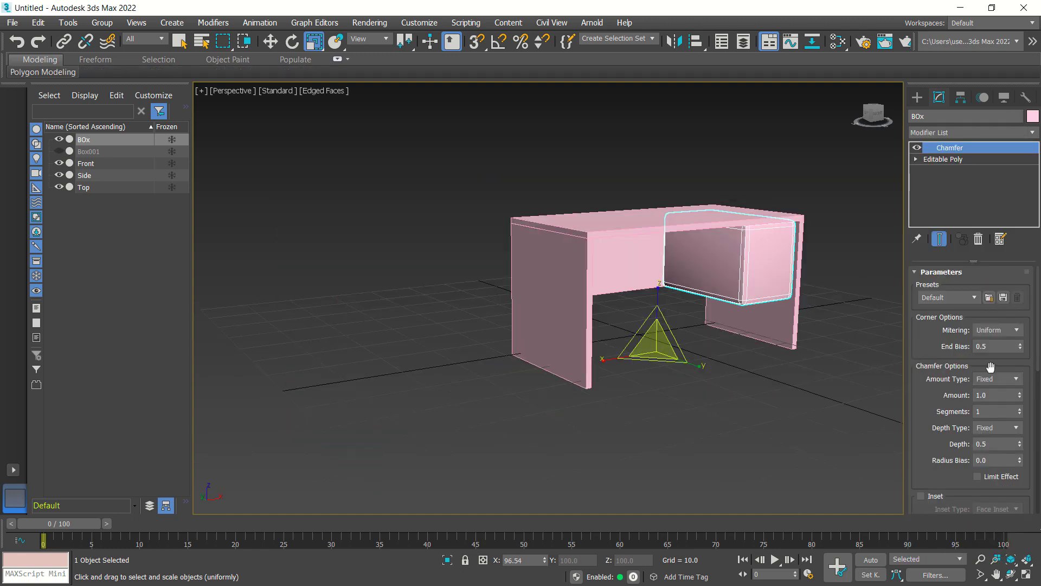
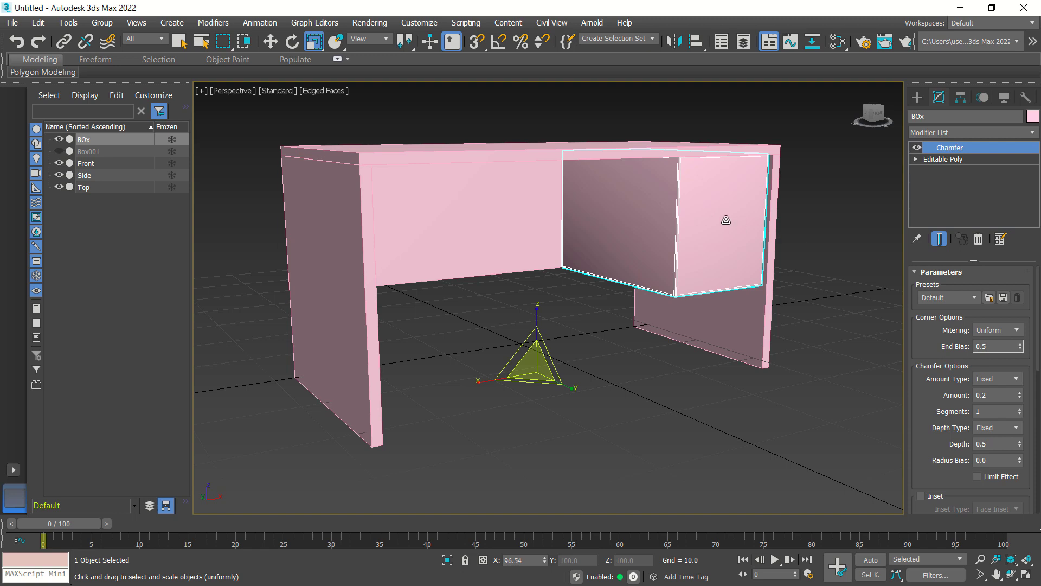
{"action": "right_click", "coordinate": [726, 220]}
{"action": "mouse_move", "coordinate": [777, 364]}
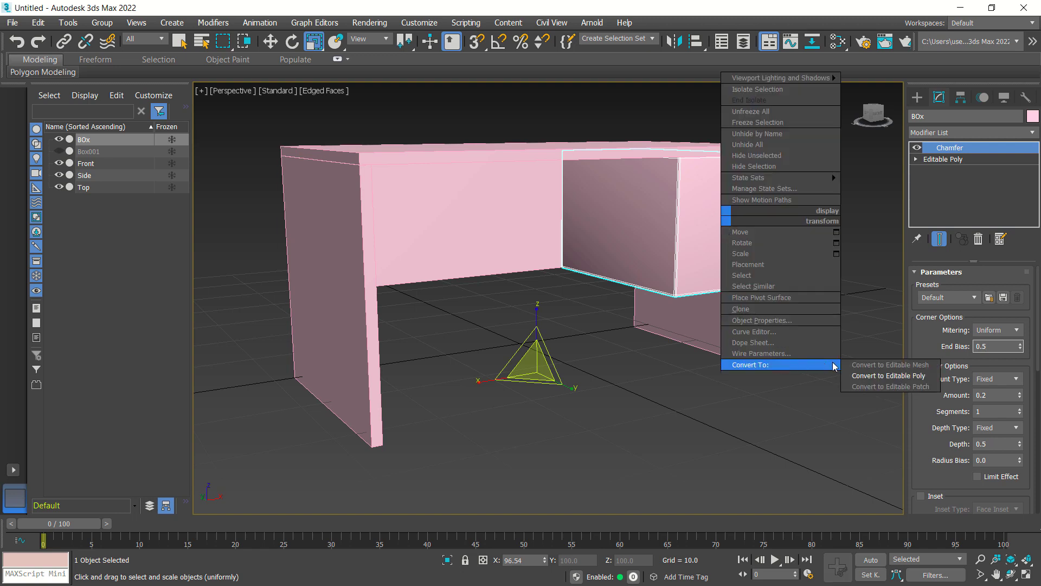
{"action": "left_click", "coordinate": [881, 375]}
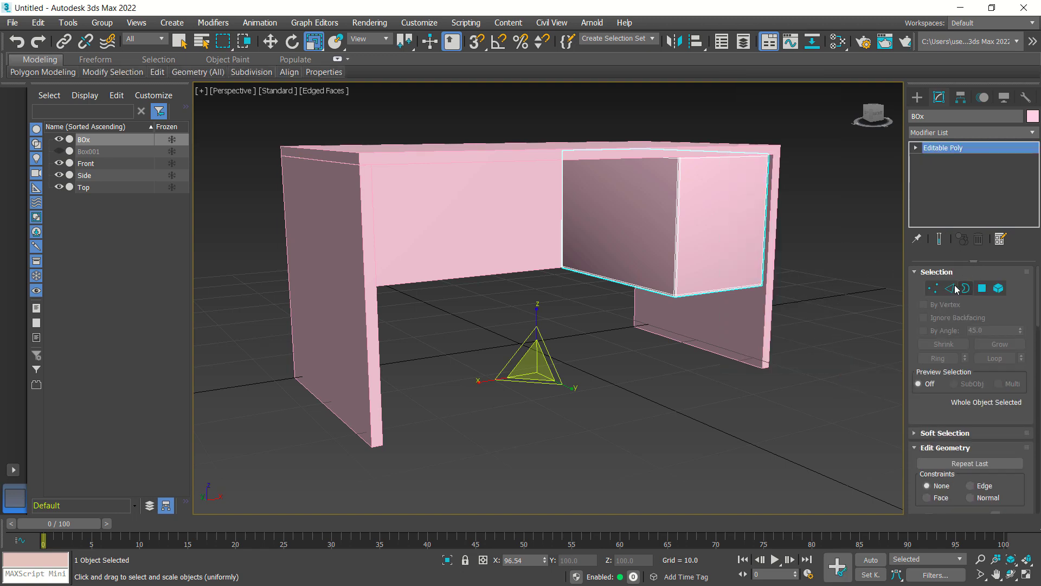
Connect the ring of vertical edges around BOx with one horizontal edge loop at mid-height.
{"action": "left_click", "coordinate": [951, 289]}
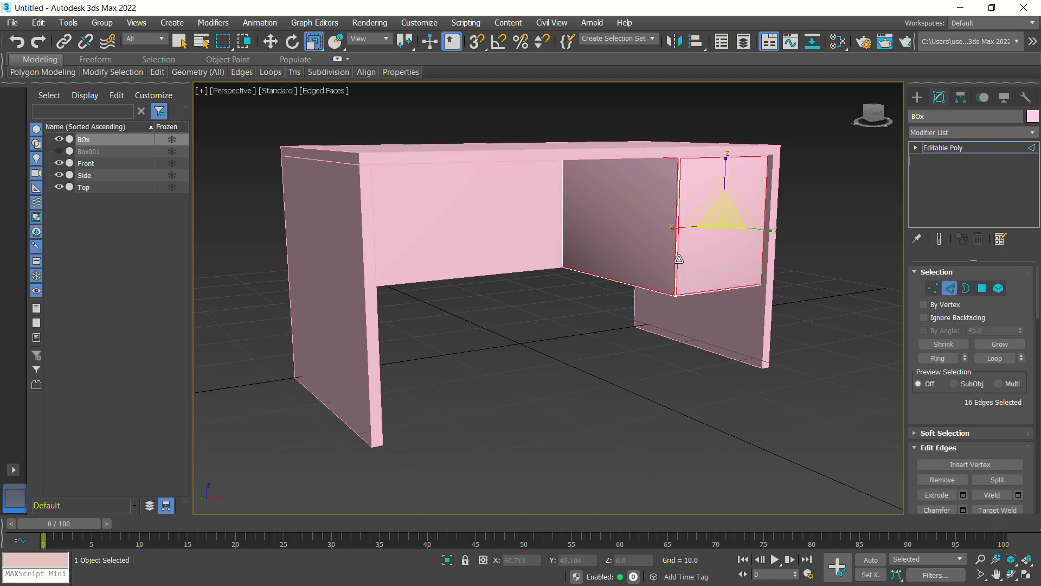
{"action": "left_click", "coordinate": [270, 42]}
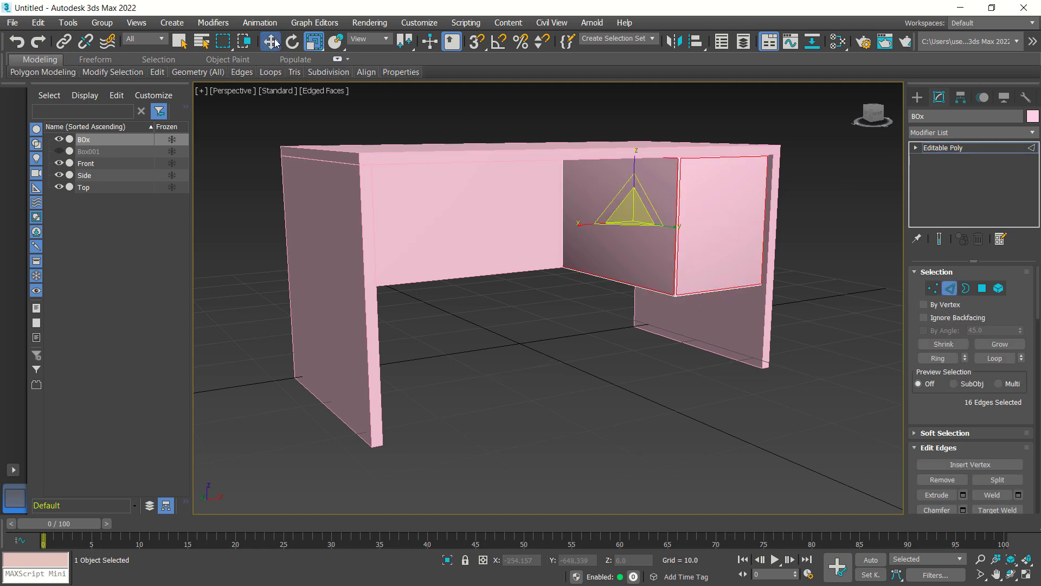
{"action": "left_click", "coordinate": [678, 261]}
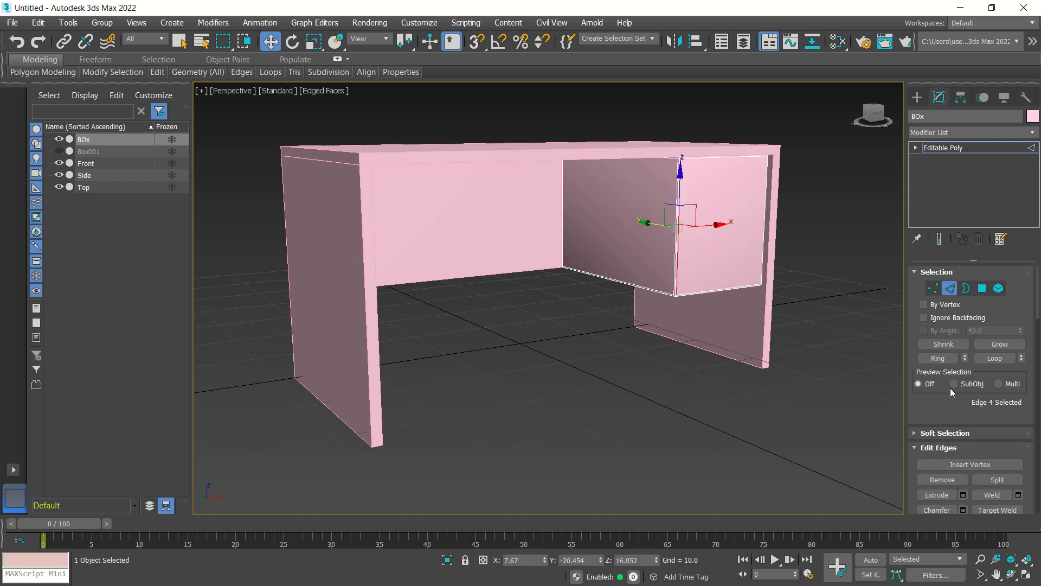
{"action": "left_click", "coordinate": [944, 360]}
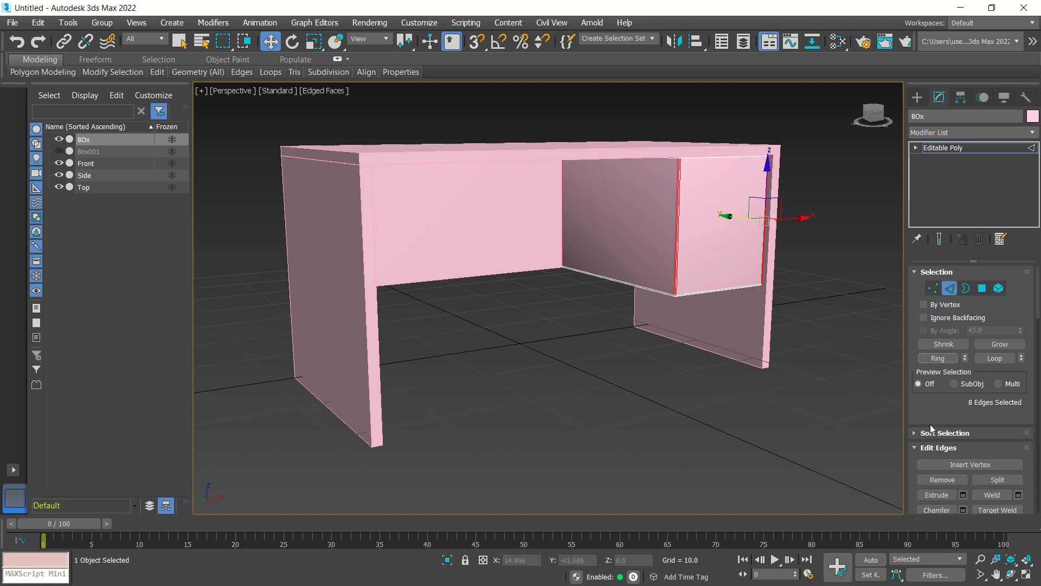
{"action": "scroll", "coordinate": [1012, 449], "scroll_direction": "down", "scroll_amount": 3}
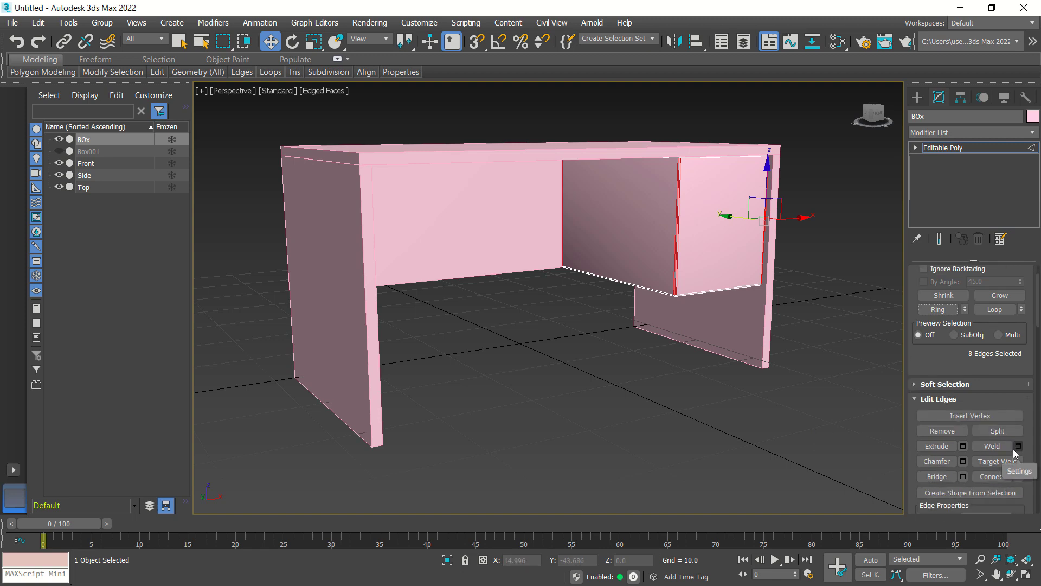
{"action": "left_click", "coordinate": [965, 478]}
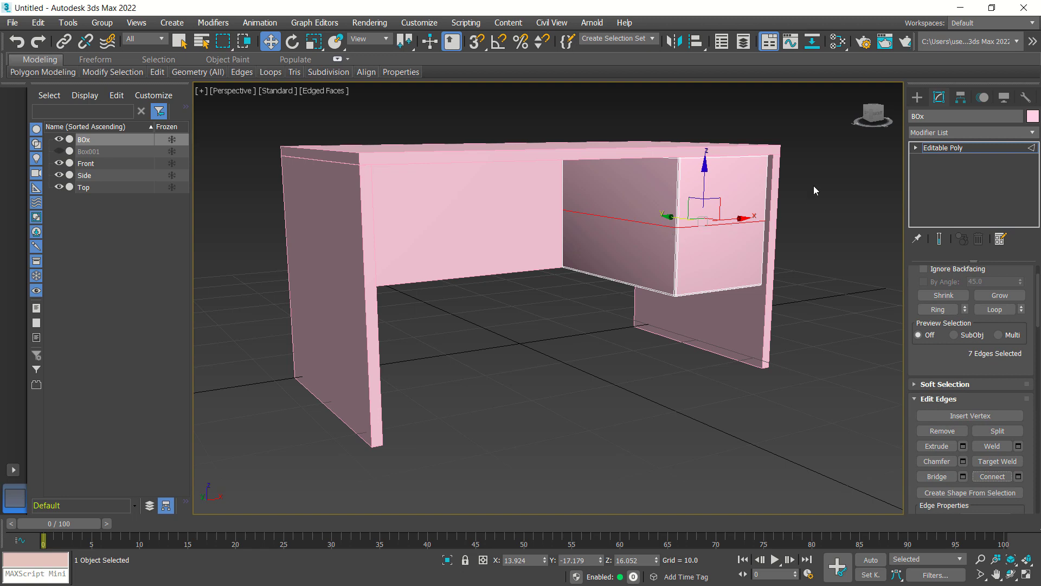
{"action": "scroll", "coordinate": [814, 186], "scroll_direction": "up", "scroll_amount": 5}
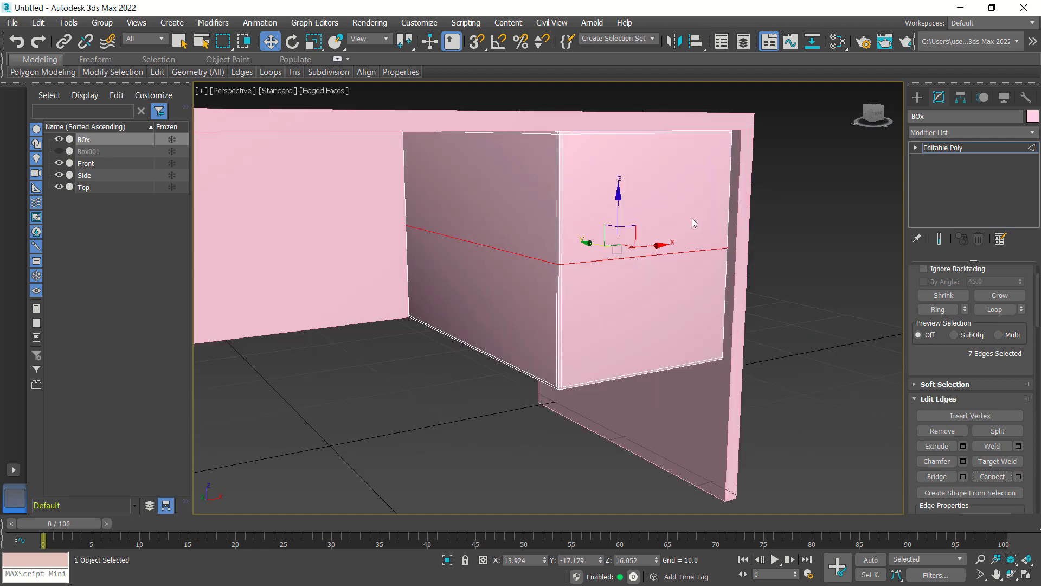
{"action": "left_click", "coordinate": [815, 198]}
Detach the lower front polygon of BOx as a clone named Box1.
{"action": "scroll", "coordinate": [993, 284], "scroll_direction": "up", "scroll_amount": 3}
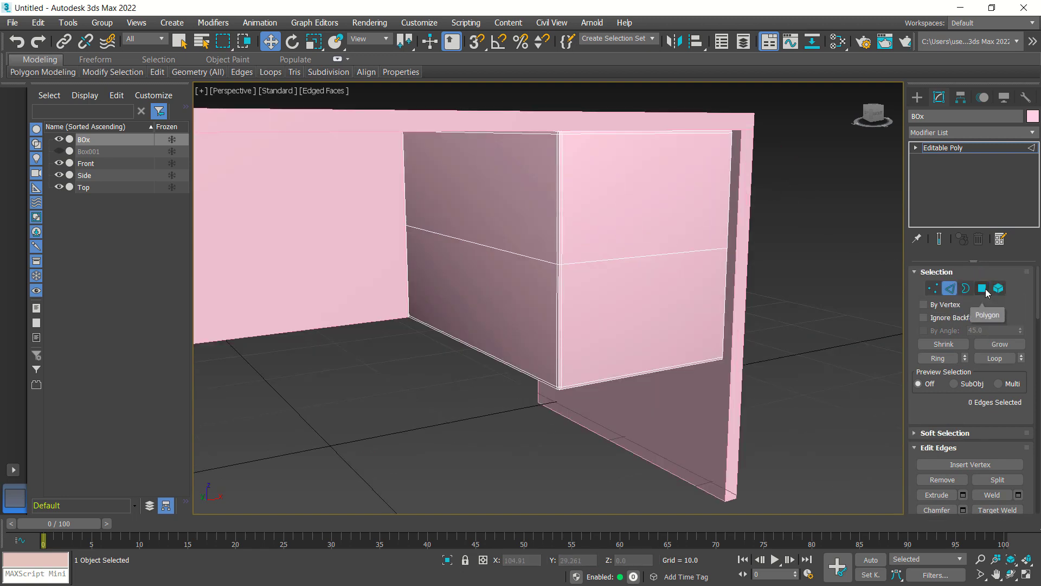
{"action": "left_click", "coordinate": [981, 288]}
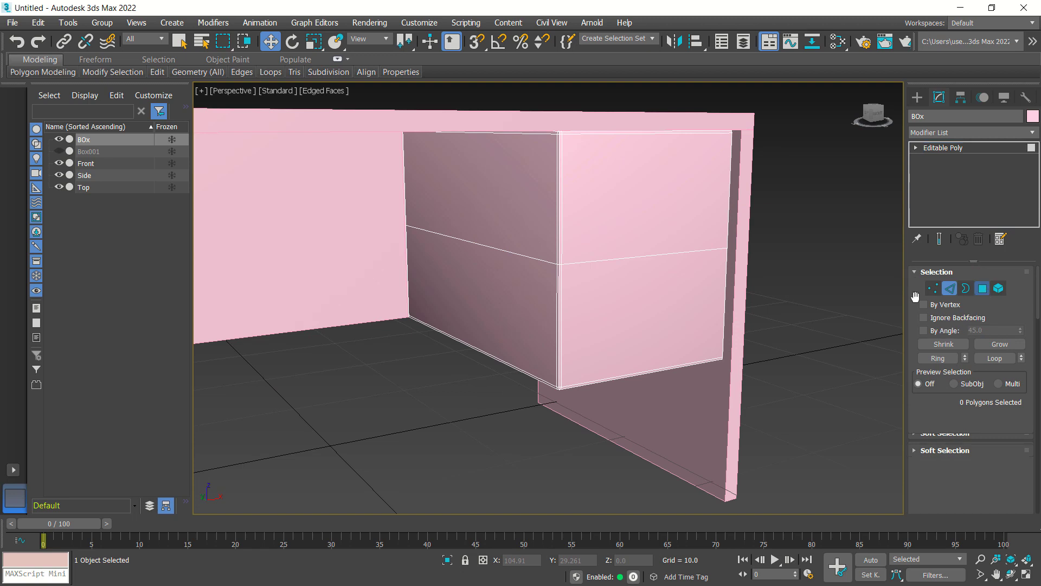
{"action": "left_click", "coordinate": [647, 309]}
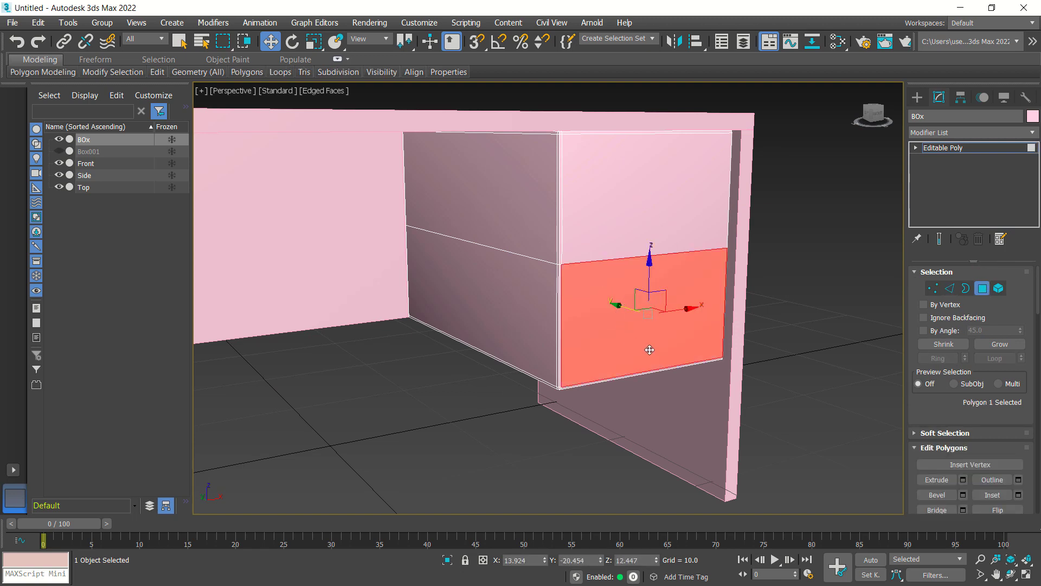
{"action": "scroll", "coordinate": [976, 447], "scroll_direction": "down", "scroll_amount": 5}
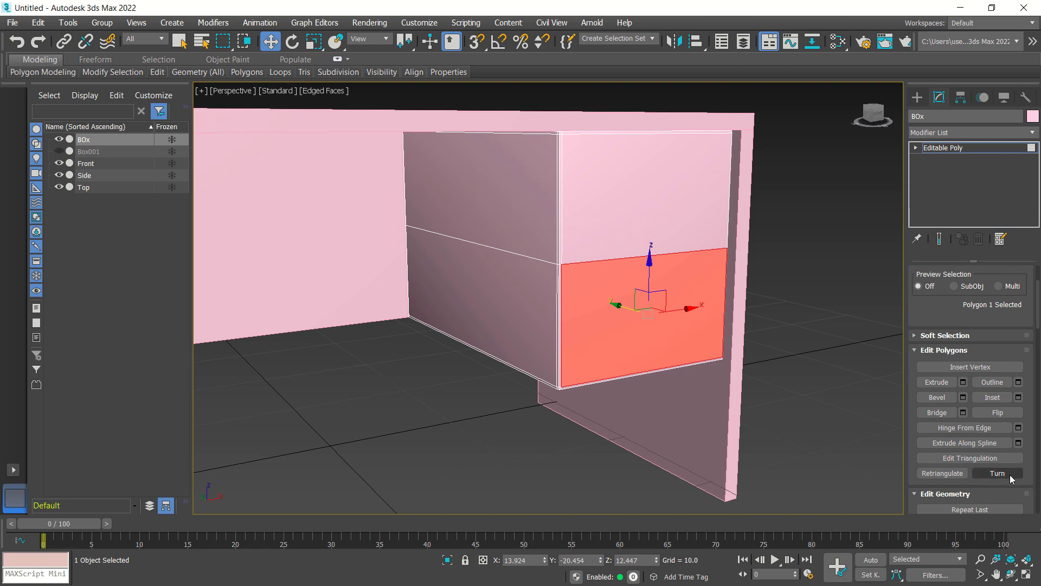
{"action": "scroll", "coordinate": [998, 488], "scroll_direction": "down", "scroll_amount": 3}
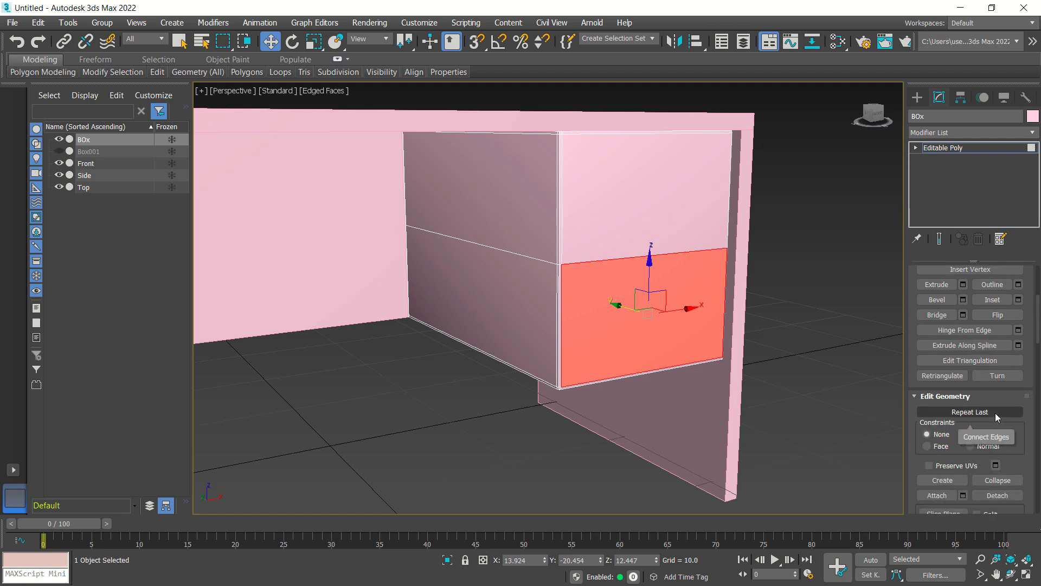
{"action": "left_click", "coordinate": [996, 495]}
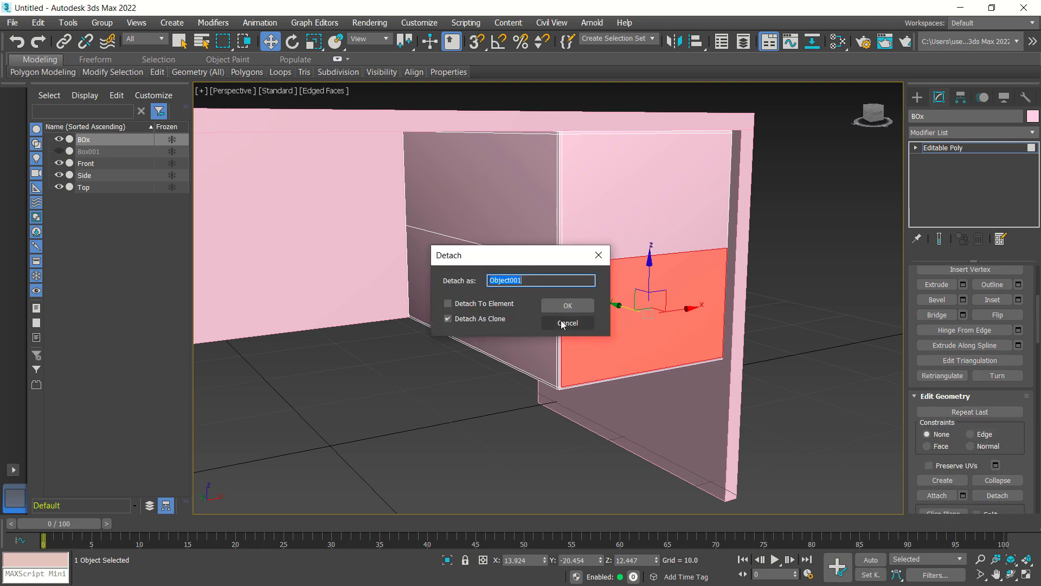
{"action": "left_click", "coordinate": [466, 322]}
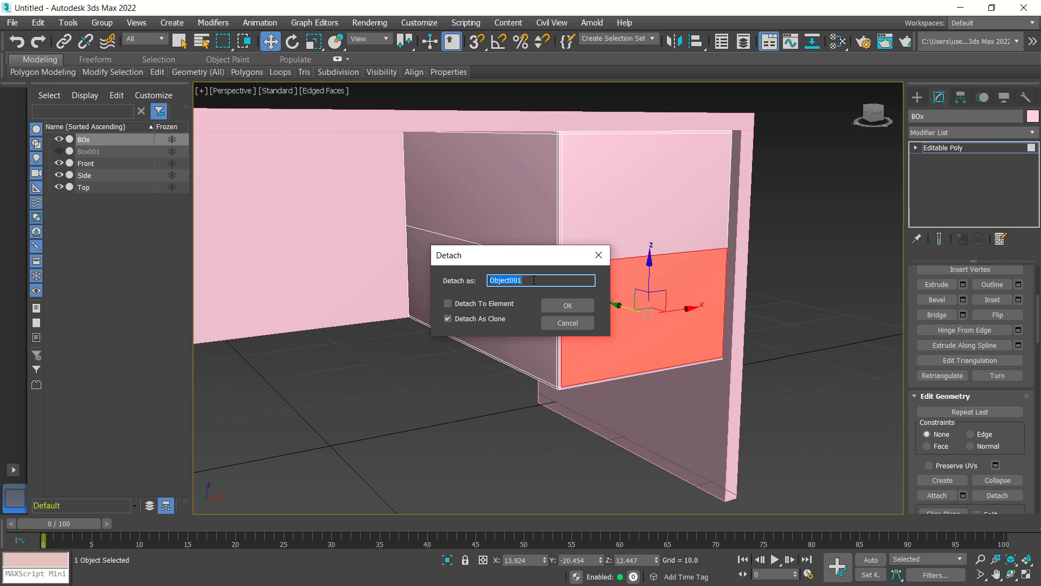
{"action": "type", "text": "Box1"}
{"action": "left_click", "coordinate": [565, 302]}
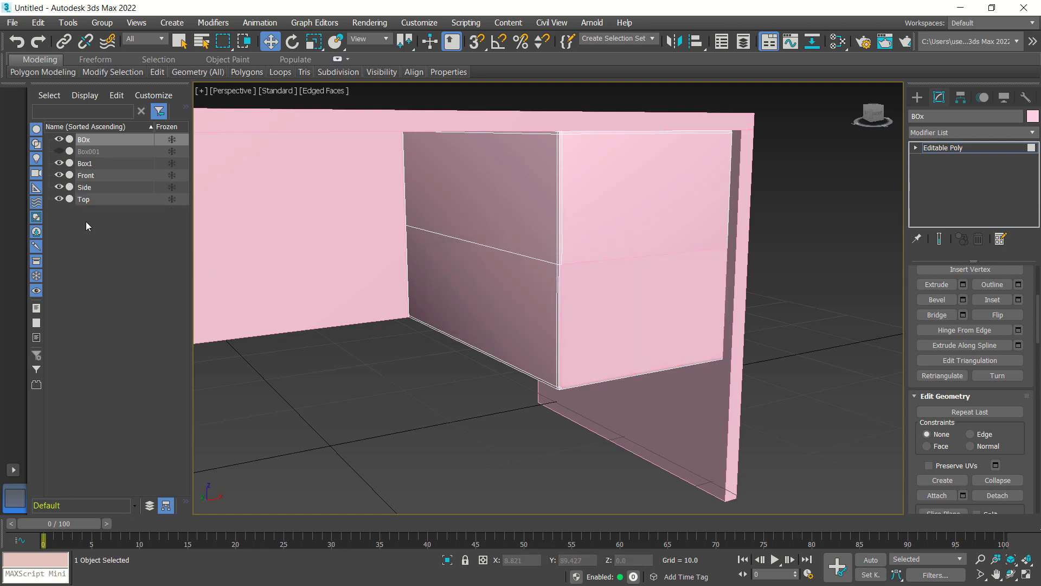
Extrude the Box1 polygon slightly outward to form a thin lower drawer front.
{"action": "left_click", "coordinate": [93, 162]}
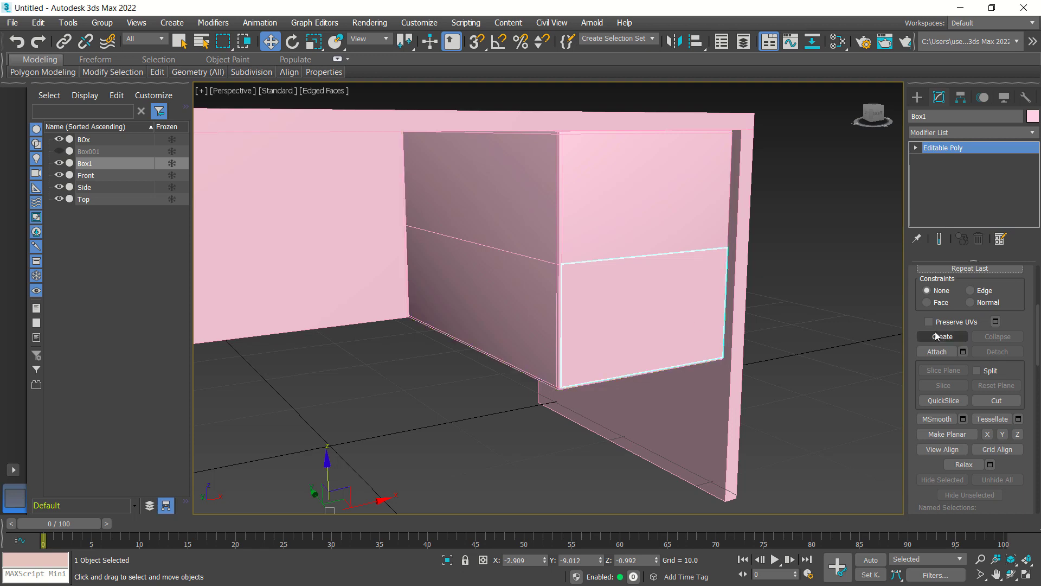
{"action": "scroll", "coordinate": [1001, 304], "scroll_direction": "up", "scroll_amount": 5}
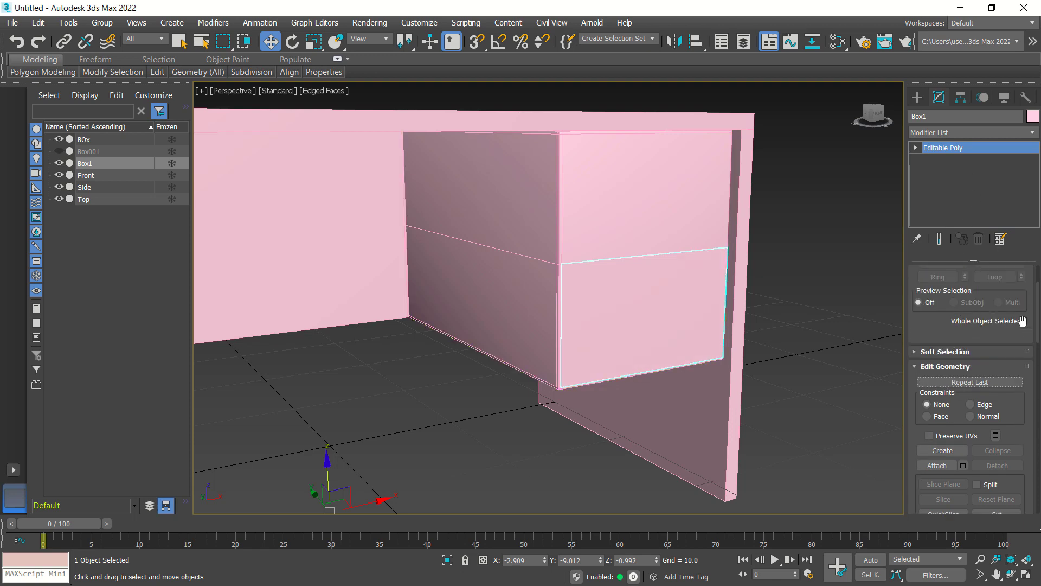
{"action": "left_click", "coordinate": [982, 288]}
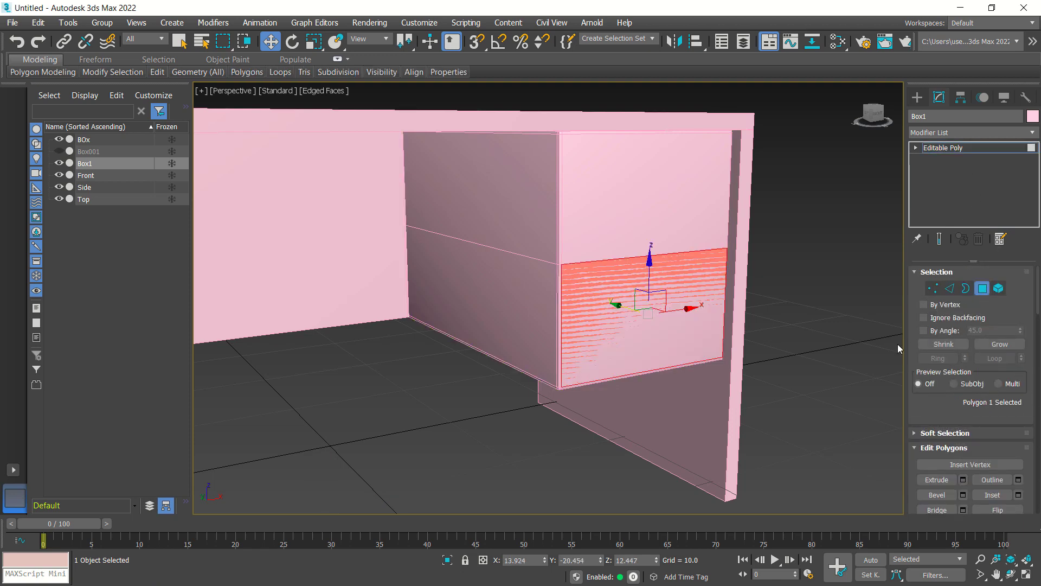
{"action": "left_click", "coordinate": [944, 483]}
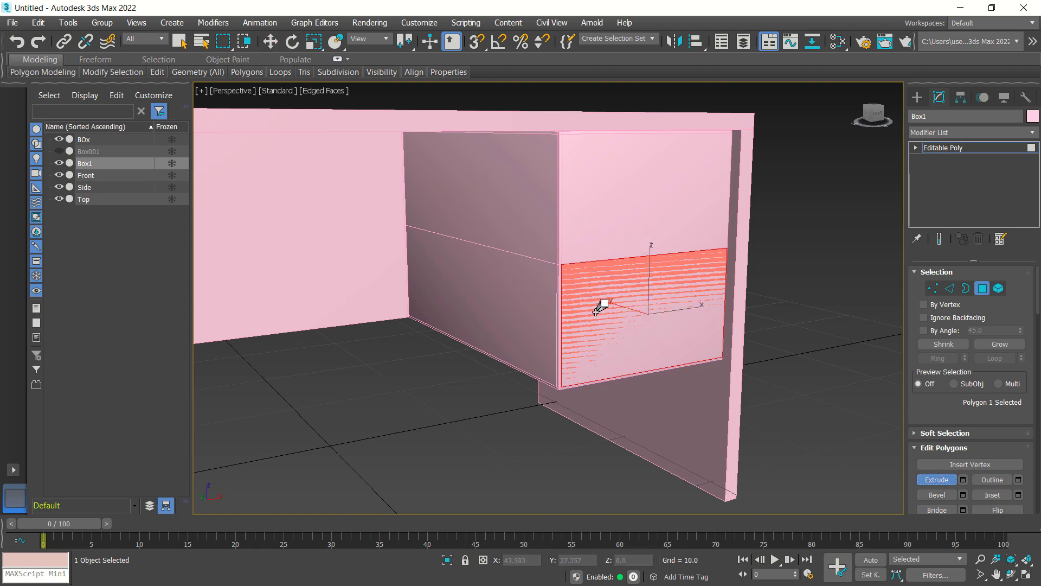
{"action": "left_click_drag", "start_coordinate": [597, 299], "coordinate": [591, 303]}
{"action": "left_click", "coordinate": [835, 322]}
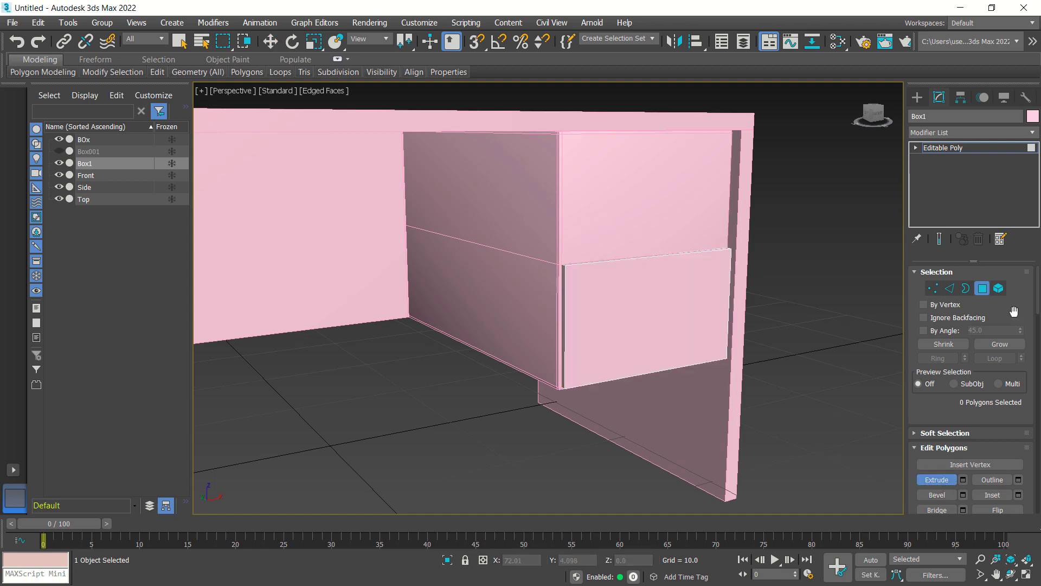
{"action": "left_click", "coordinate": [982, 289]}
Apply a Chamfer modifier to Box1 with the amount set to 0.2.
{"action": "key", "text": "r"}
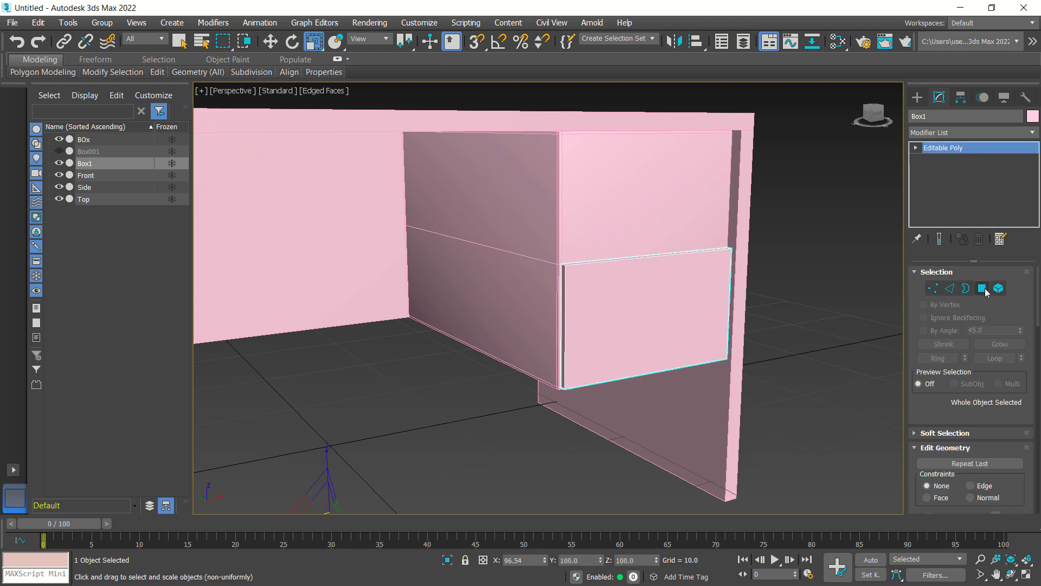
{"action": "left_click", "coordinate": [969, 136]}
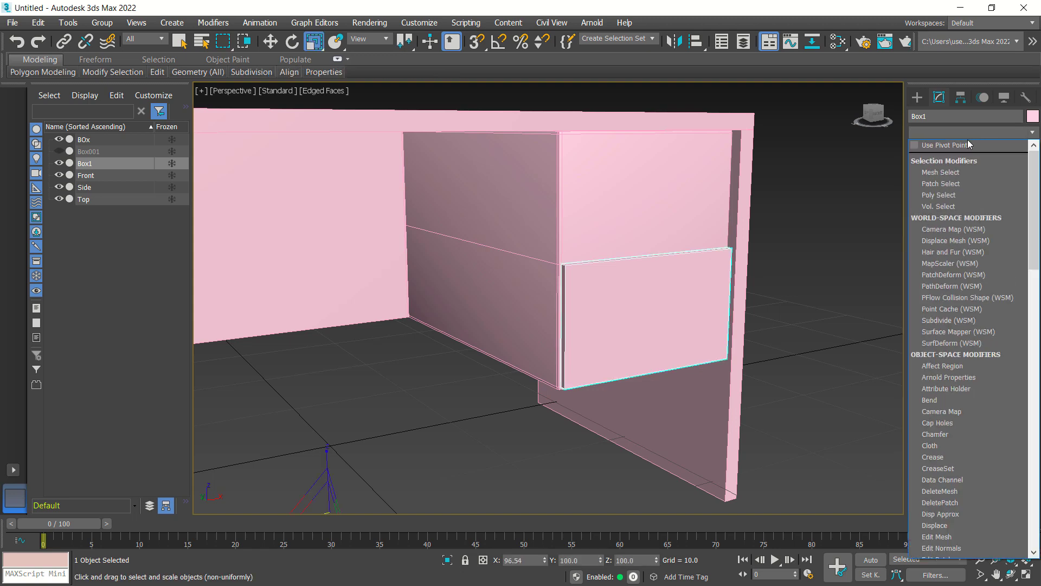
{"action": "left_click", "coordinate": [946, 434]}
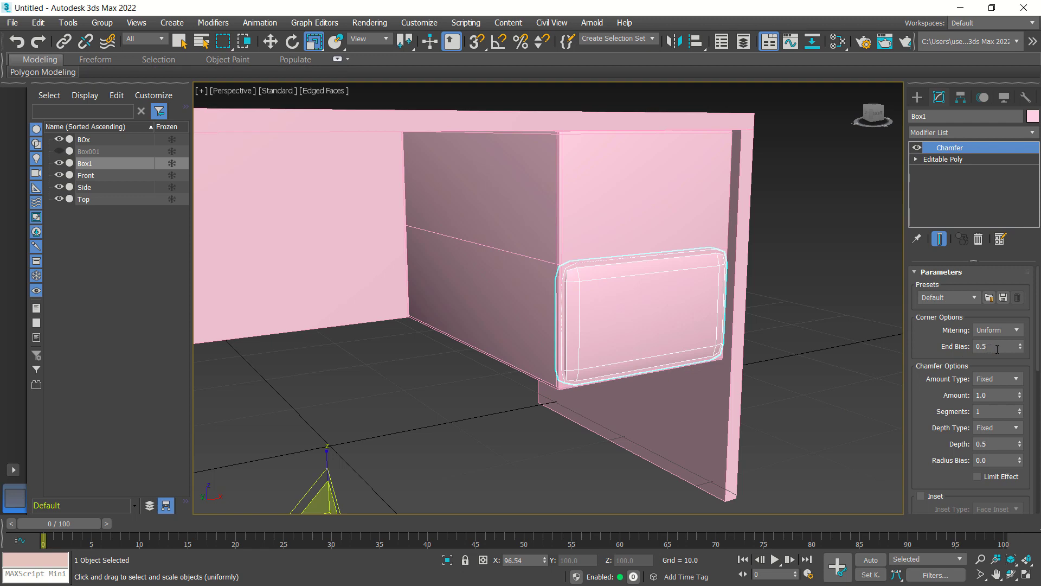
{"action": "left_click", "coordinate": [993, 394]}
{"action": "type", "text": "0.2"}
{"action": "key", "text": "Tab"}
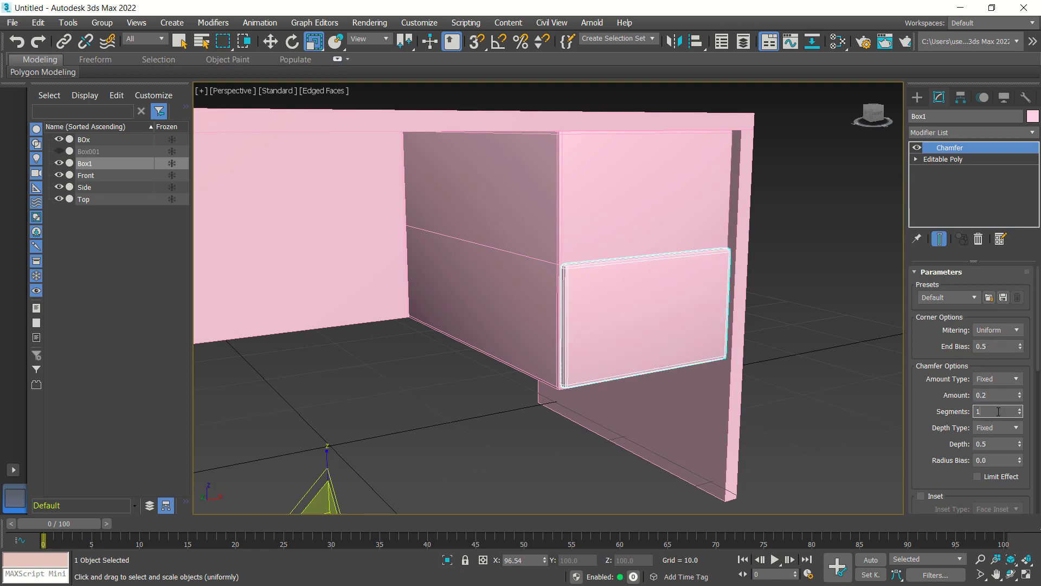
{"action": "left_click", "coordinate": [853, 293]}
Create a small flat box on the ground beside the desk's drawer-side leg, about 0.94 long, 2.06 wide and 0.26 high.
{"action": "middle_click_drag", "start_coordinate": [766, 313], "coordinate": [794, 340]}
{"action": "right_click", "coordinate": [778, 323]}
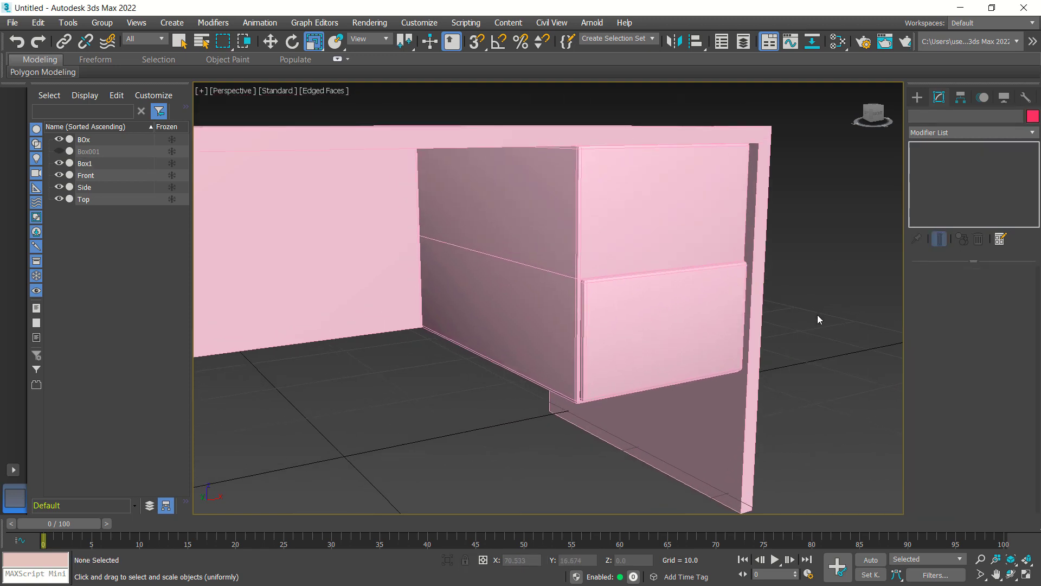
{"action": "scroll", "coordinate": [818, 319], "scroll_direction": "down", "scroll_amount": 10}
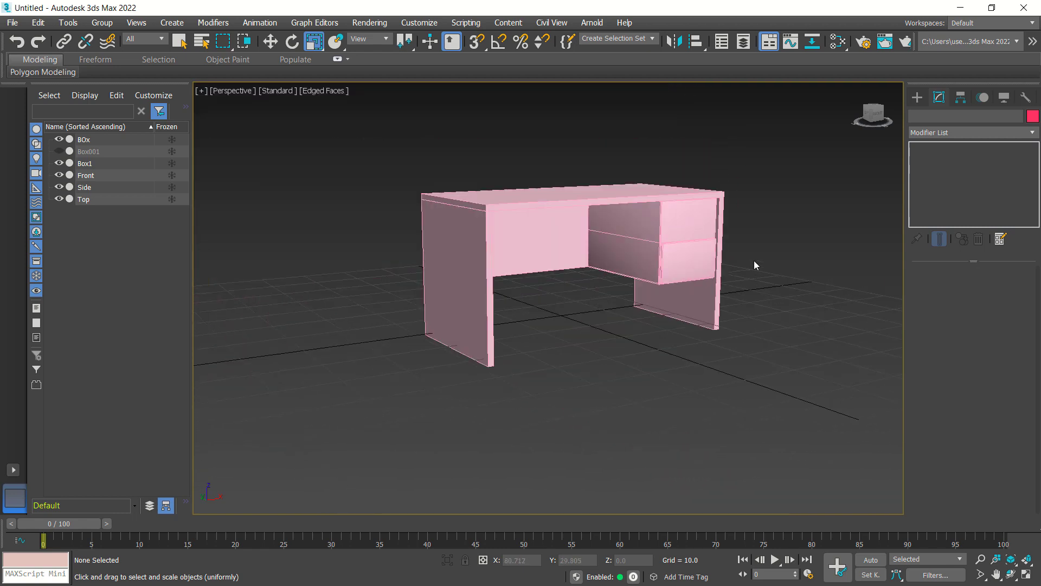
{"action": "middle_click_drag", "start_coordinate": [756, 265], "coordinate": [716, 306]}
{"action": "mouse_move", "coordinate": [745, 262]}
{"action": "middle_mouse_down", "text": "alt"}
{"action": "mouse_move", "coordinate": [740, 274]}
{"action": "mouse_move", "coordinate": [748, 271]}
{"action": "middle_mouse_up", "text": "alt"}
{"action": "left_click", "coordinate": [917, 98]}
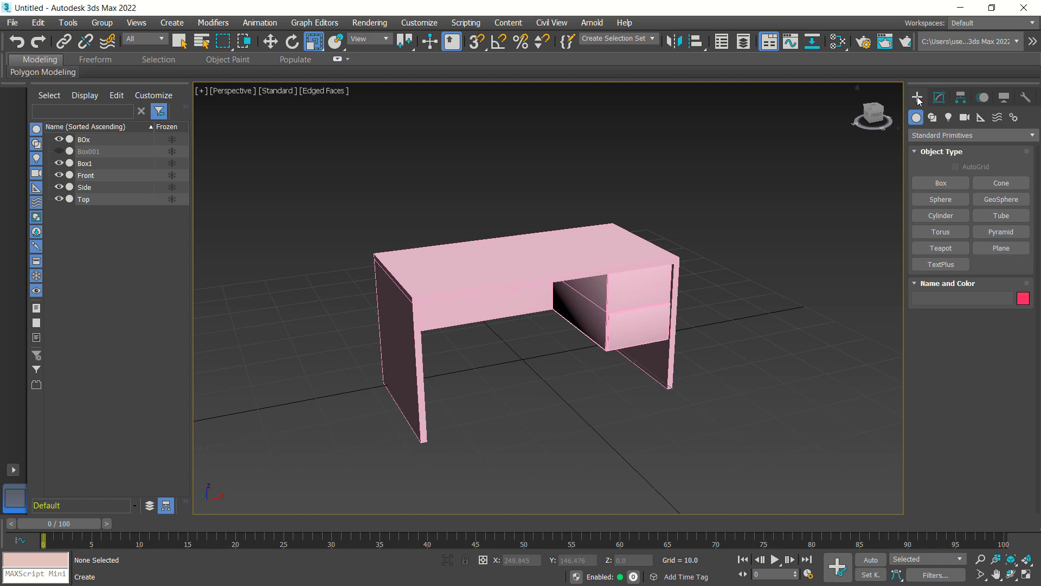
{"action": "left_click", "coordinate": [931, 187]}
{"action": "scroll", "coordinate": [705, 378], "scroll_direction": "up", "scroll_amount": 3}
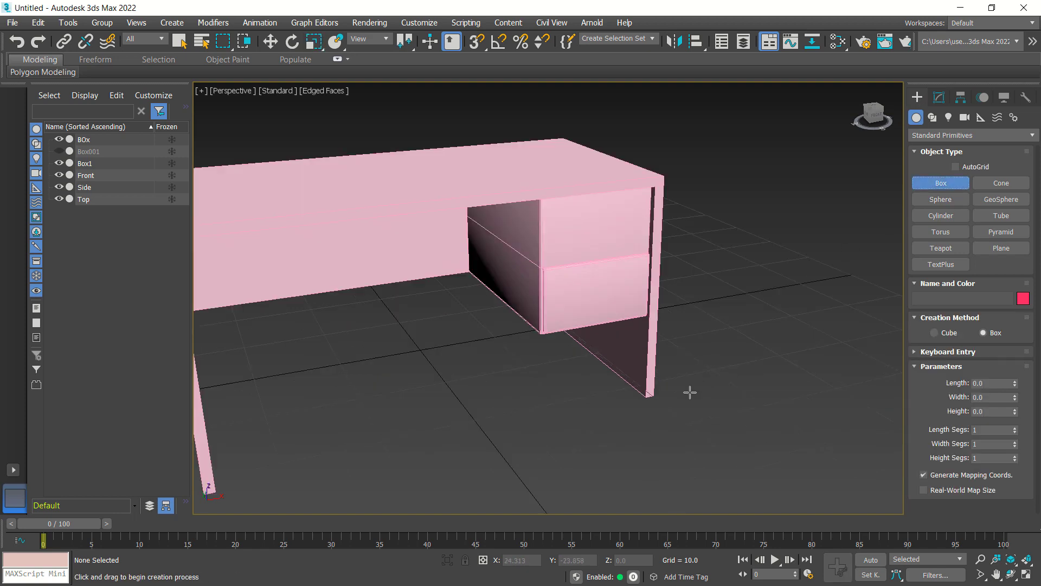
{"action": "mouse_move", "coordinate": [690, 392]}
{"action": "left_mouse_down"}
{"action": "mouse_move", "coordinate": [725, 391]}
{"action": "mouse_move", "coordinate": [710, 392]}
{"action": "left_mouse_up"}
{"action": "left_click", "coordinate": [709, 389]}
{"action": "scroll", "coordinate": [705, 389], "scroll_direction": "up", "scroll_amount": 6}
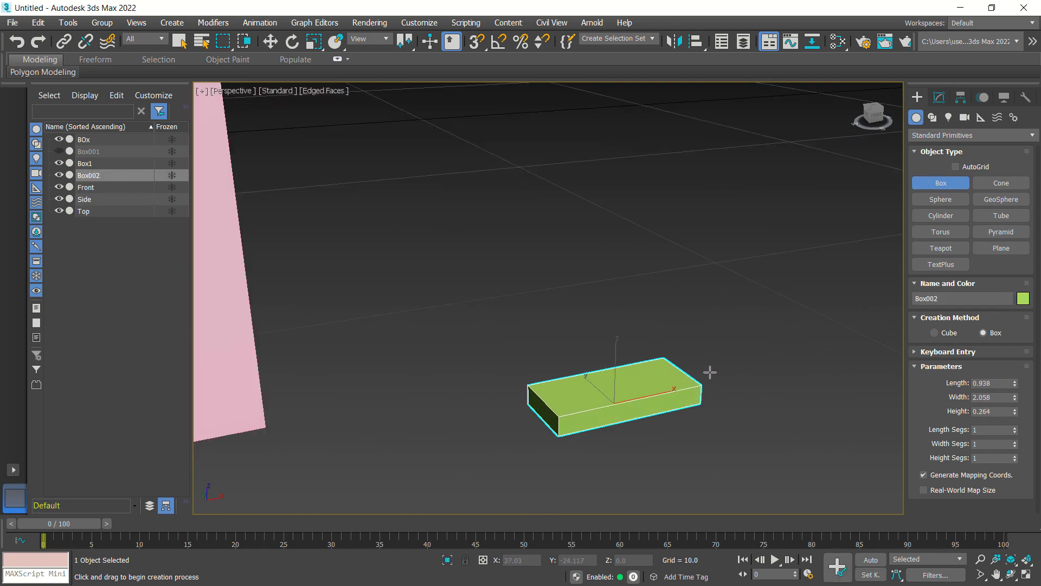
Convert the small flat box beside the desk leg to an Editable Poly.
{"action": "scroll", "coordinate": [718, 360], "scroll_direction": "down", "scroll_amount": 3}
{"action": "scroll", "coordinate": [705, 374], "scroll_direction": "up", "scroll_amount": 3}
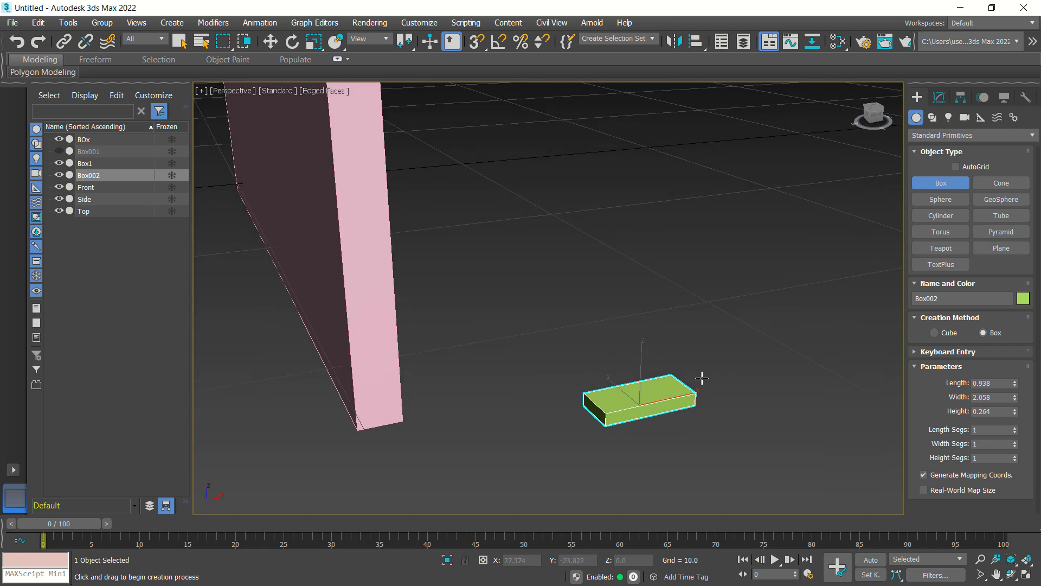
{"action": "scroll", "coordinate": [716, 382], "scroll_direction": "up", "scroll_amount": 3}
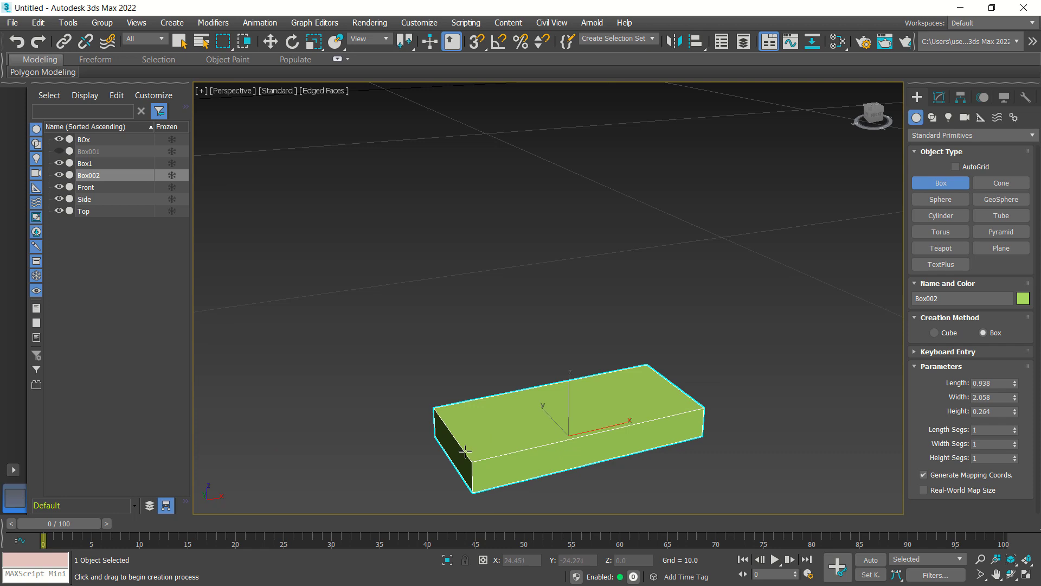
{"action": "key", "text": "r"}
{"action": "right_click", "coordinate": [627, 407]}
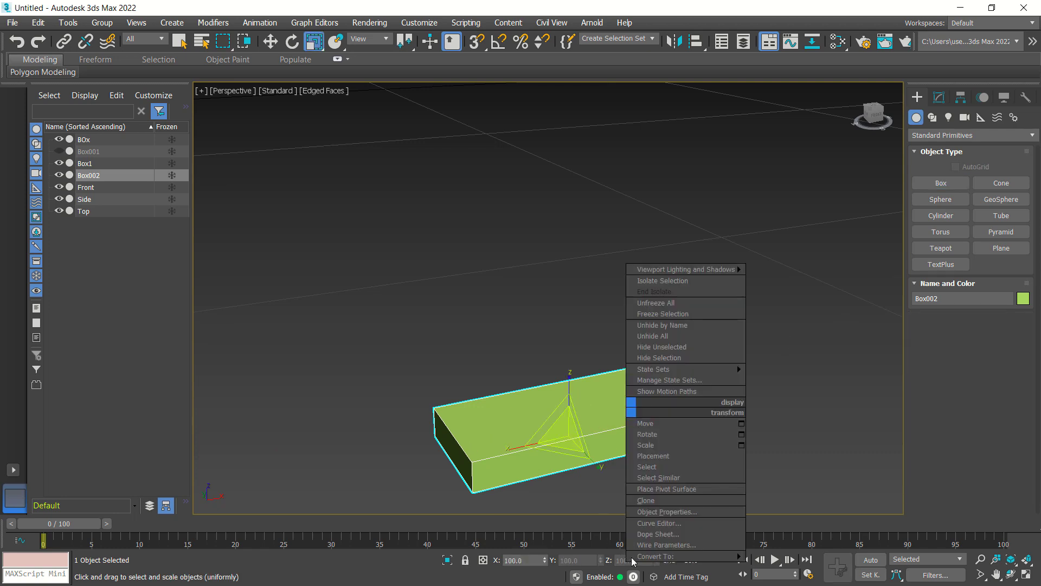
{"action": "mouse_move", "coordinate": [678, 557]}
{"action": "left_click", "coordinate": [793, 545]}
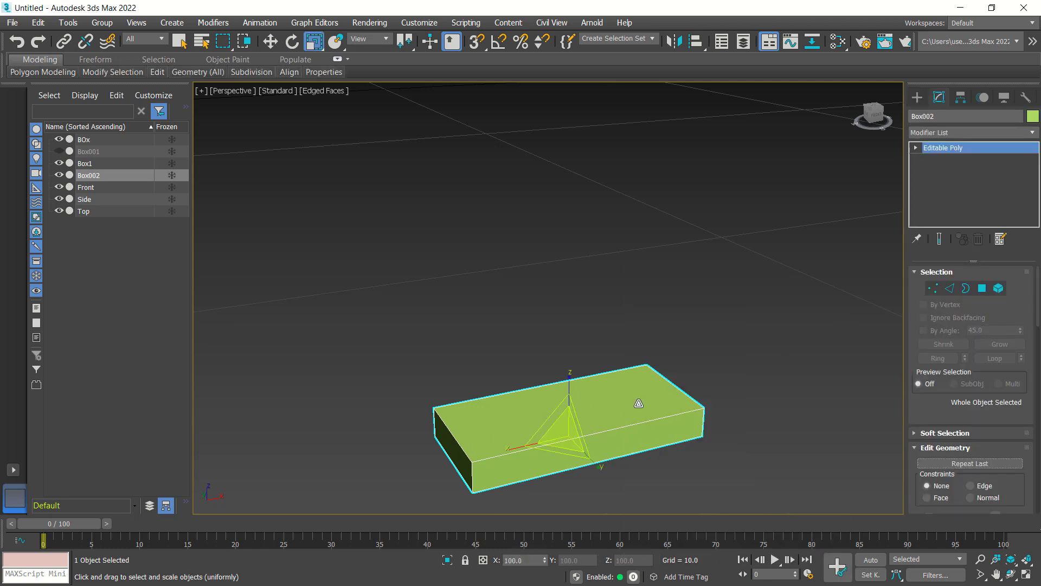
Delete the top, bottom and desk-facing long side polygons of the small box, leaving a U-shaped strip of three faces.
{"action": "key", "text": "w"}
{"action": "key", "text": "2"}
{"action": "scroll", "coordinate": [640, 406], "scroll_direction": "down", "scroll_amount": 10}
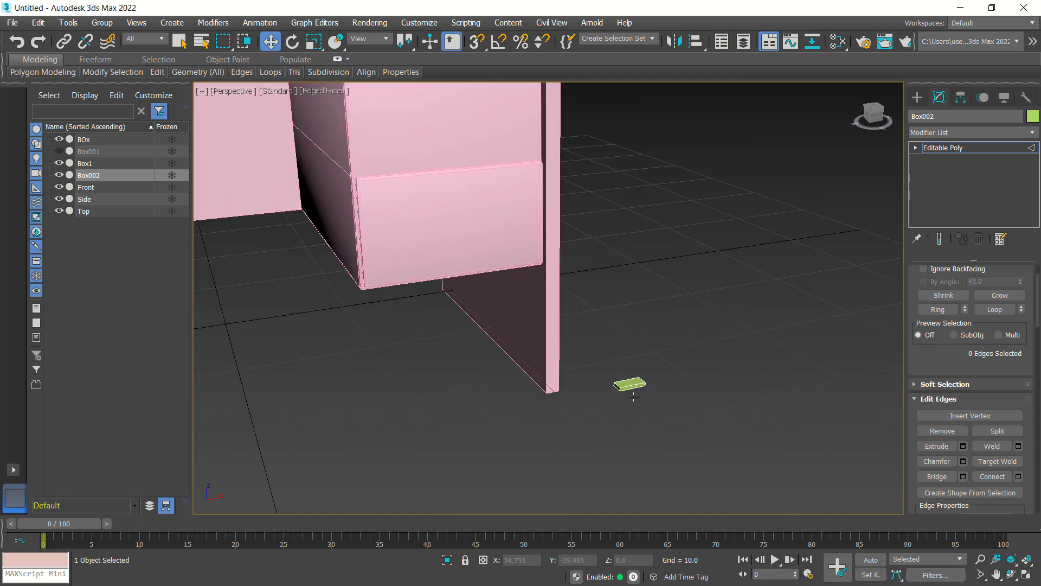
{"action": "scroll", "coordinate": [629, 397], "scroll_direction": "up", "scroll_amount": 5}
{"action": "scroll", "coordinate": [634, 343], "scroll_direction": "up", "scroll_amount": 5}
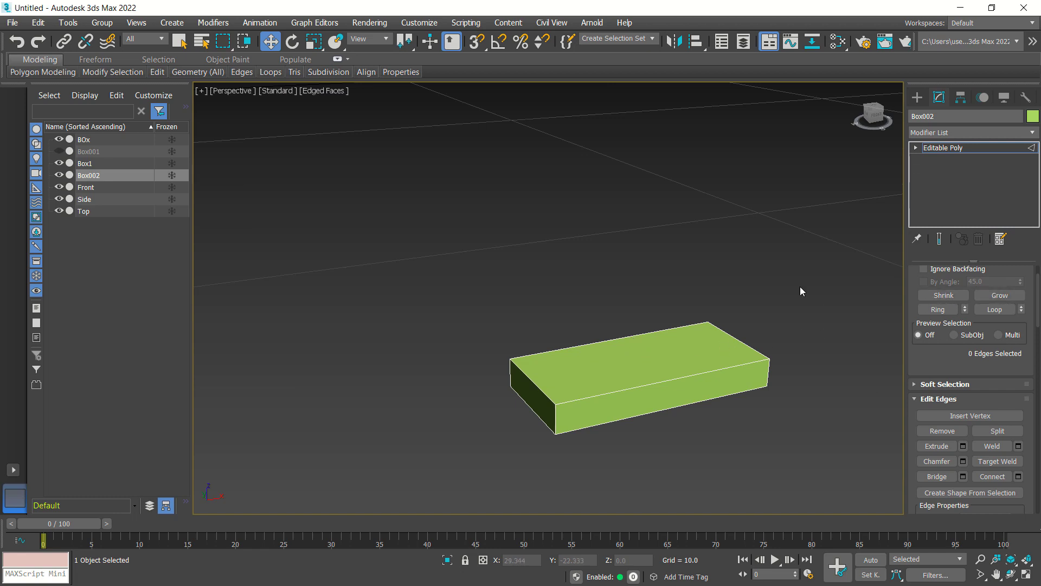
{"action": "scroll", "coordinate": [995, 293], "scroll_direction": "up", "scroll_amount": 2}
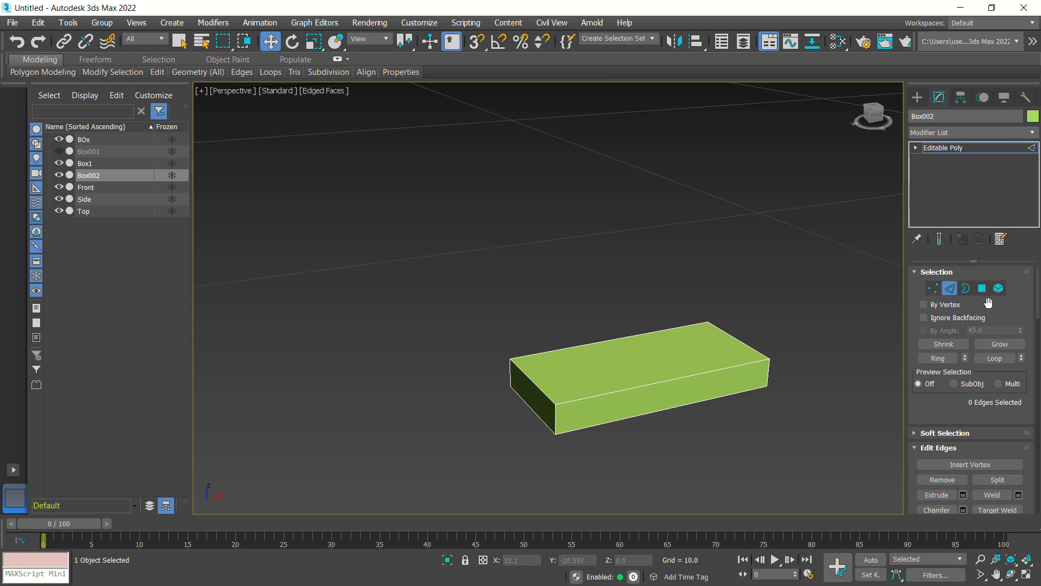
{"action": "left_click", "coordinate": [983, 290]}
{"action": "left_click", "coordinate": [645, 356]}
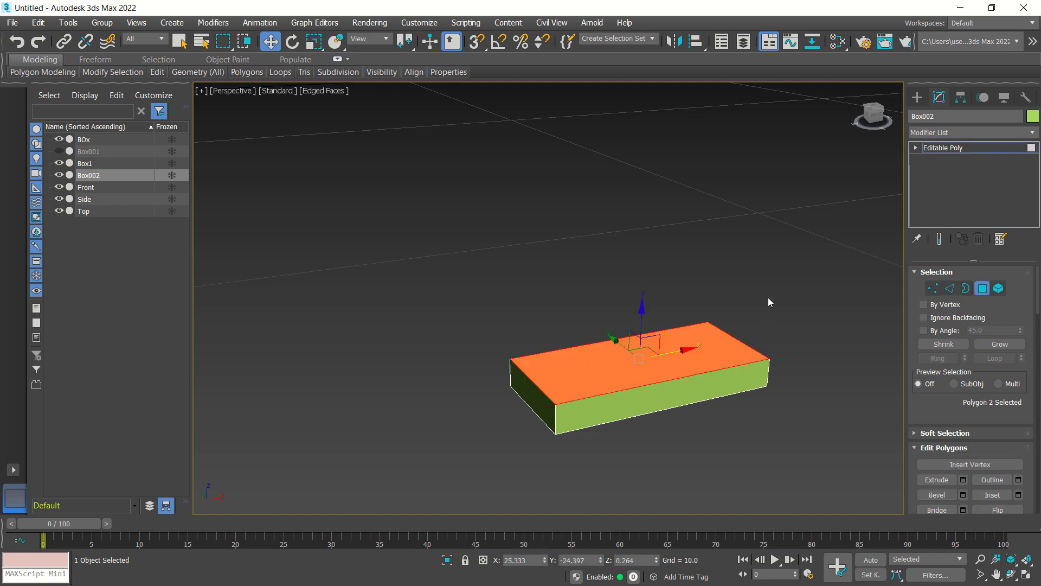
{"action": "middle_click_drag", "start_coordinate": [769, 302], "coordinate": [692, 329], "text": "alt"}
{"action": "left_click", "coordinate": [691, 329]}
{"action": "middle_click_drag", "start_coordinate": [825, 327], "coordinate": [727, 336], "text": "alt"}
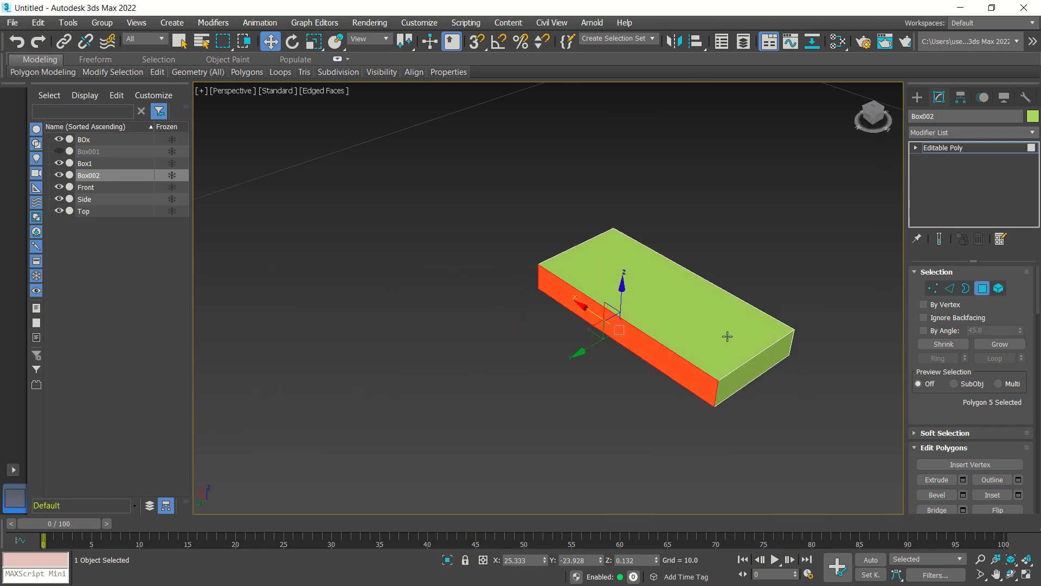
{"action": "left_click", "coordinate": [698, 328], "text": "ctrl"}
{"action": "middle_click_drag", "start_coordinate": [831, 352], "coordinate": [830, 275], "text": "alt"}
{"action": "left_click", "coordinate": [688, 324], "text": "ctrl"}
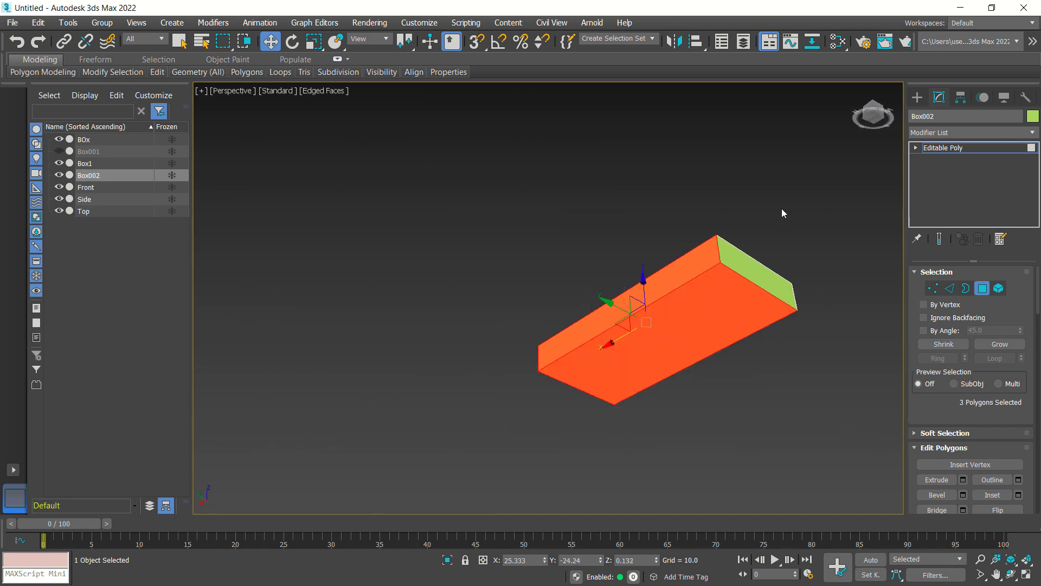
{"action": "key", "text": "Delete"}
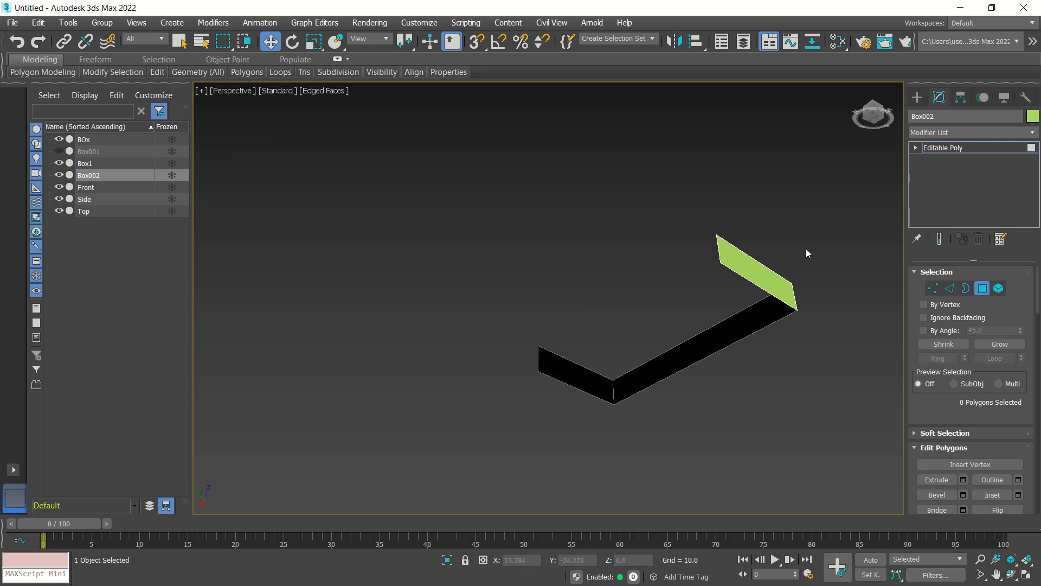
Apply a Shell modifier to the U-shaped strip with the inner amount set to 0.1.
{"action": "middle_click_drag", "start_coordinate": [787, 282], "coordinate": [684, 329], "text": "alt"}
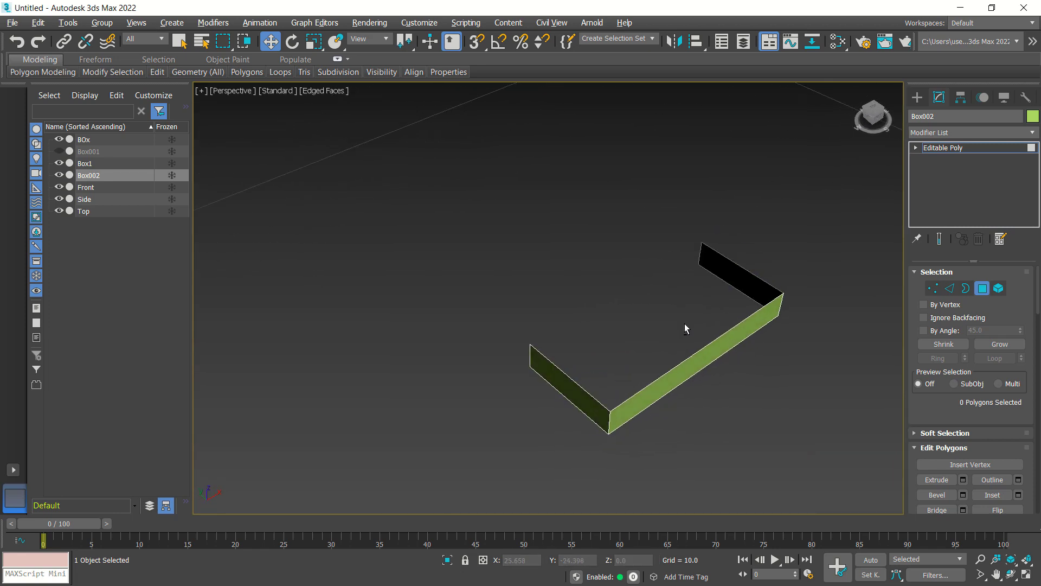
{"action": "left_click", "coordinate": [928, 132]}
{"action": "scroll", "coordinate": [958, 238], "scroll_direction": "down", "scroll_amount": 20}
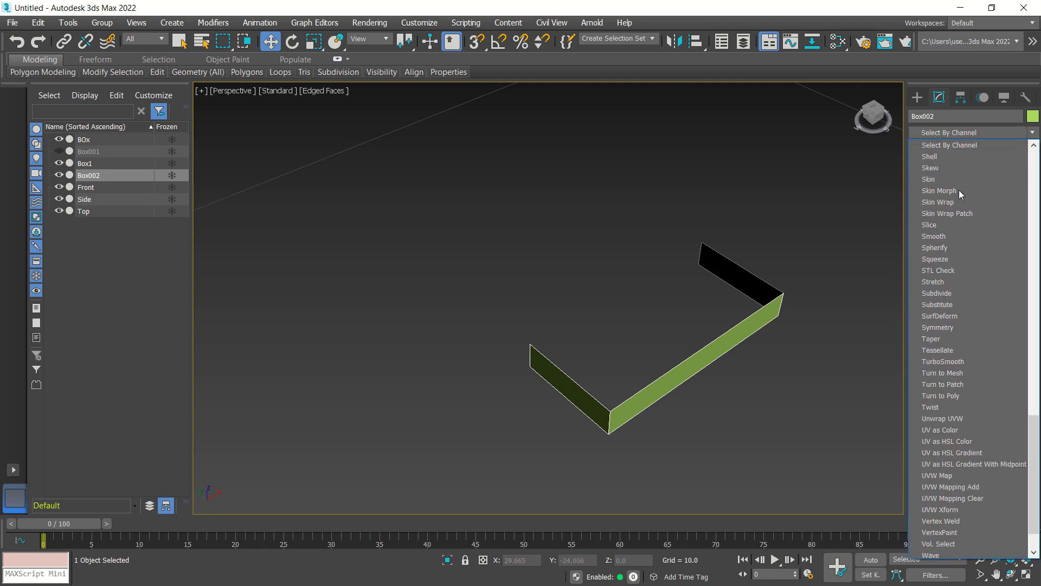
{"action": "left_click", "coordinate": [950, 157]}
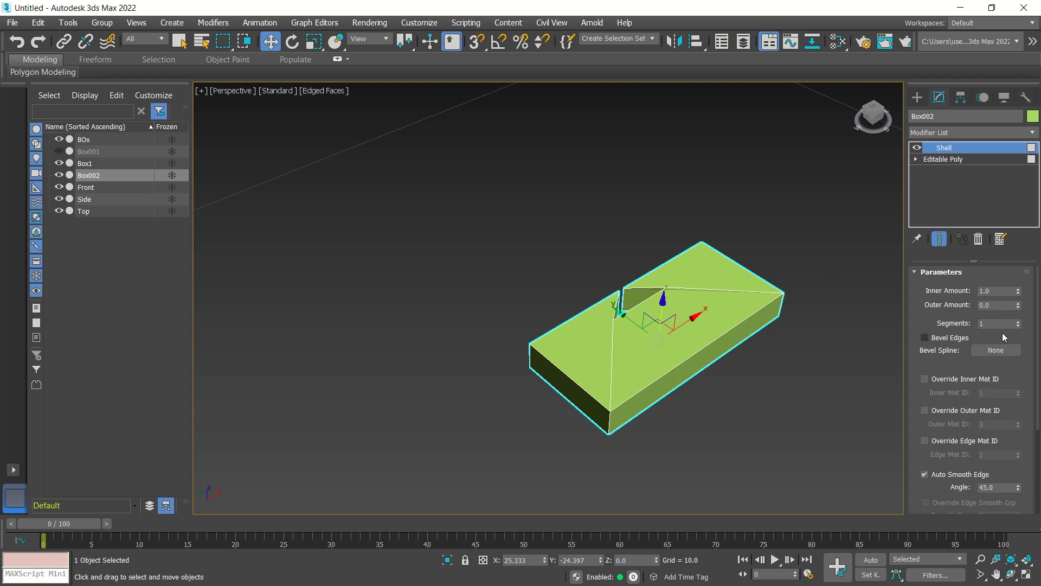
{"action": "left_click_drag", "start_coordinate": [996, 290], "coordinate": [974, 288]}
{"action": "key", "text": "Return"}
{"action": "left_click", "coordinate": [996, 305]}
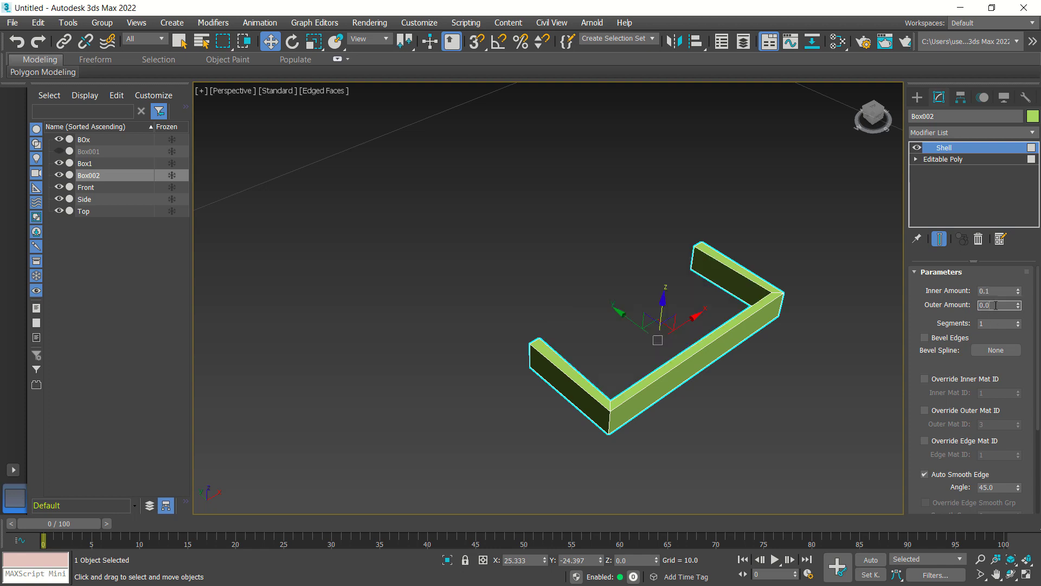
{"action": "scroll", "coordinate": [834, 347], "scroll_direction": "down", "scroll_amount": 2}
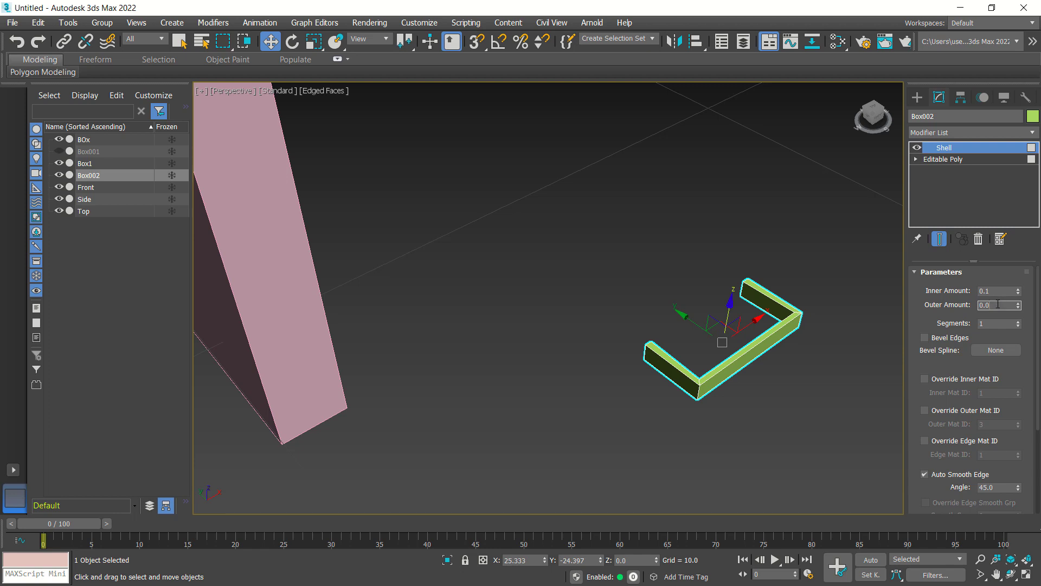
Set the Shell modifier's inner amount to 0.2 to thicken the handle.
{"action": "left_click_drag", "start_coordinate": [996, 291], "coordinate": [963, 294]}
{"action": "type", "text": "0.2"}
{"action": "left_click", "coordinate": [985, 306]}
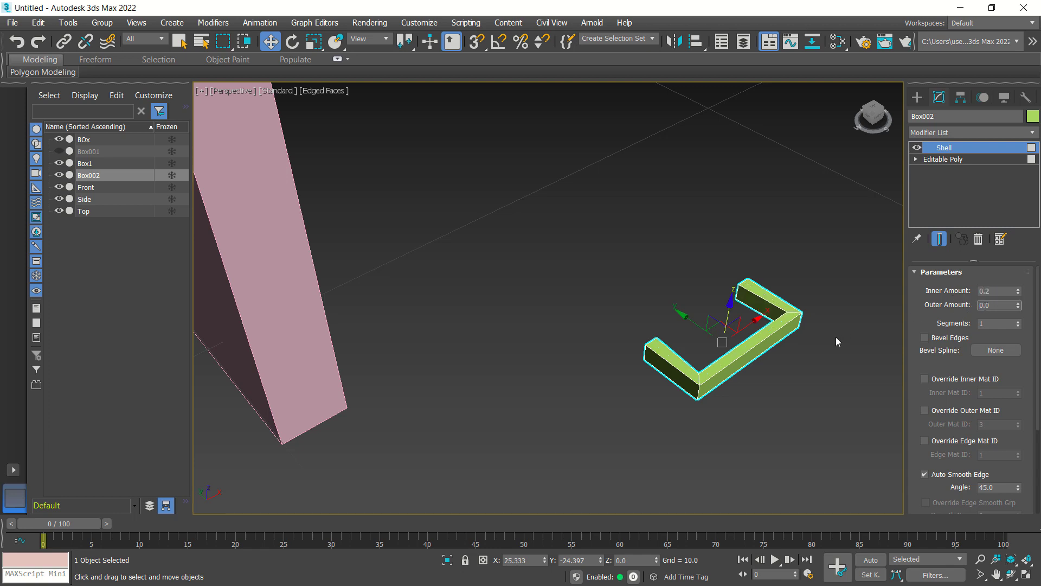
Move the handle from the ground up in front of the lower drawer front, to about X 14.75, Y -21.98, Z 15.07.
{"action": "scroll", "coordinate": [796, 350], "scroll_direction": "down", "scroll_amount": 5}
{"action": "middle_click_drag", "start_coordinate": [793, 347], "coordinate": [754, 380]}
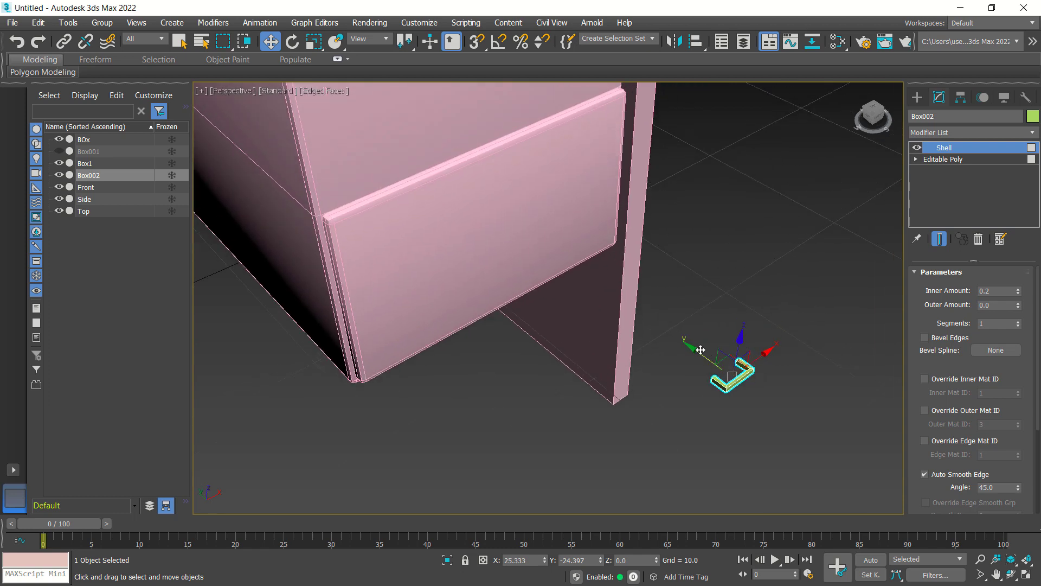
{"action": "left_click_drag", "start_coordinate": [693, 348], "coordinate": [743, 334]}
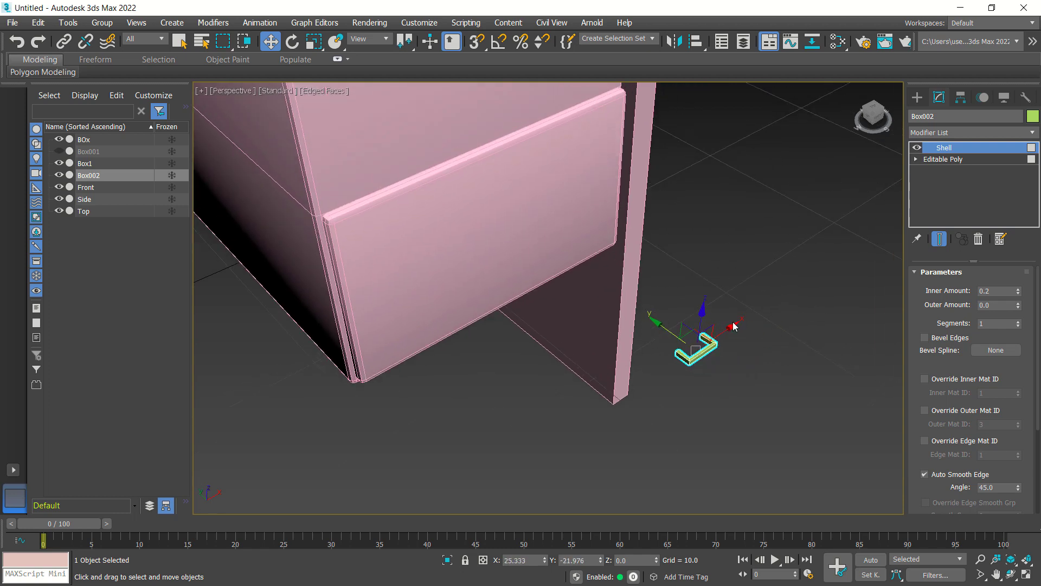
{"action": "left_click", "coordinate": [734, 326]}
{"action": "left_click", "coordinate": [705, 342]}
{"action": "left_click_drag", "start_coordinate": [721, 335], "coordinate": [529, 149]}
{"action": "middle_click_drag", "start_coordinate": [618, 343], "coordinate": [668, 276], "text": "alt"}
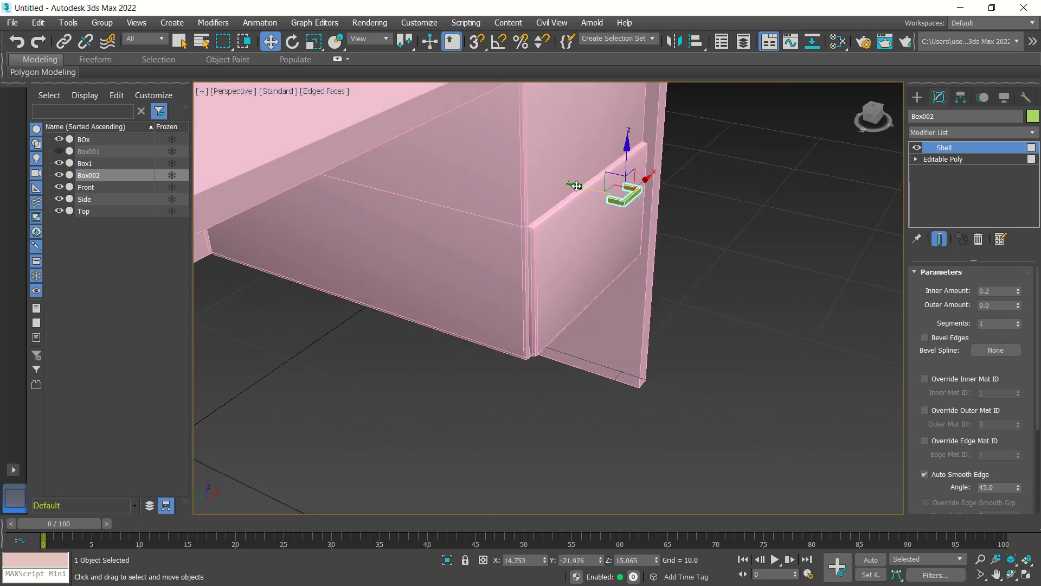
Shift the handle against the lower drawer front and centre it near the upper edge, at about X 14.02, Y -21.26.
{"action": "left_click_drag", "start_coordinate": [576, 186], "coordinate": [562, 181]}
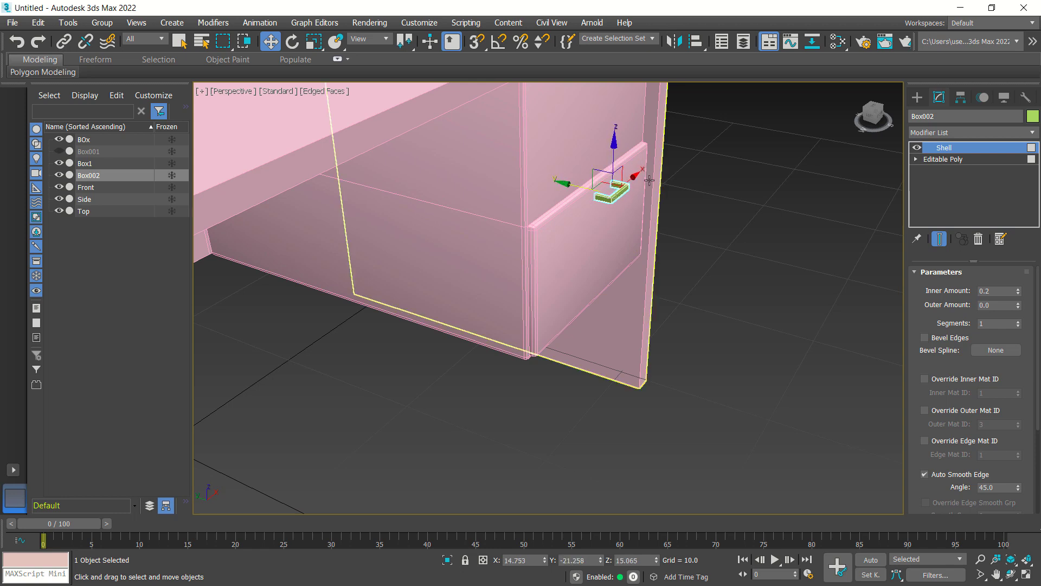
{"action": "left_click_drag", "start_coordinate": [638, 174], "coordinate": [622, 192]}
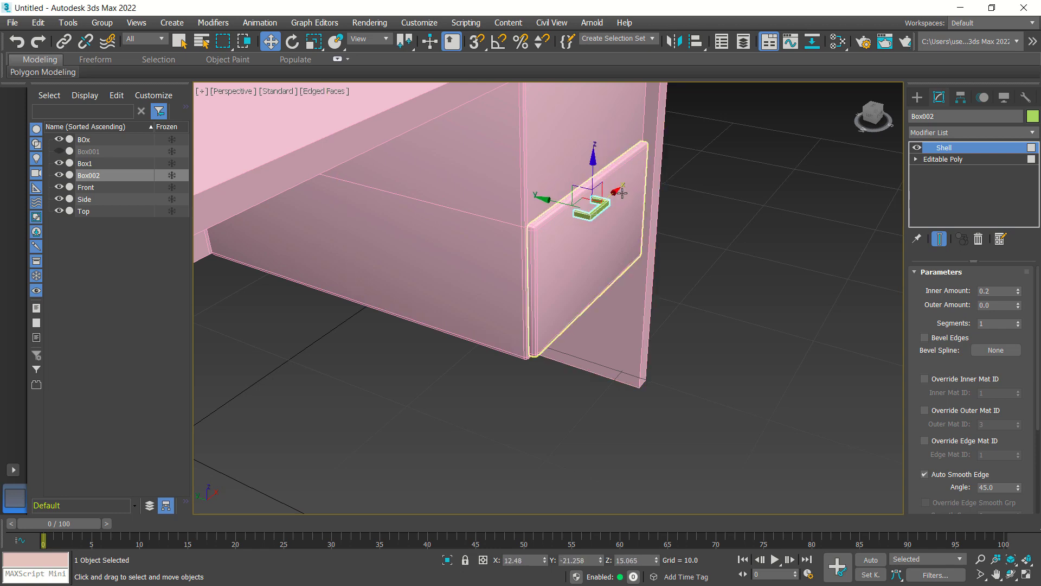
{"action": "middle_click_drag", "start_coordinate": [622, 192], "coordinate": [648, 204], "text": "alt"}
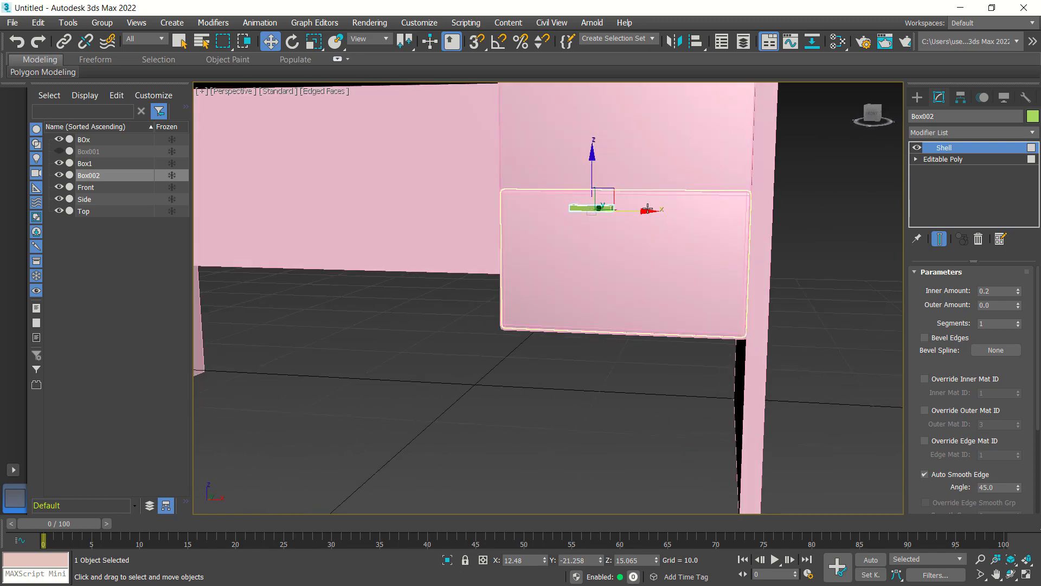
{"action": "left_click_drag", "start_coordinate": [647, 208], "coordinate": [681, 211]}
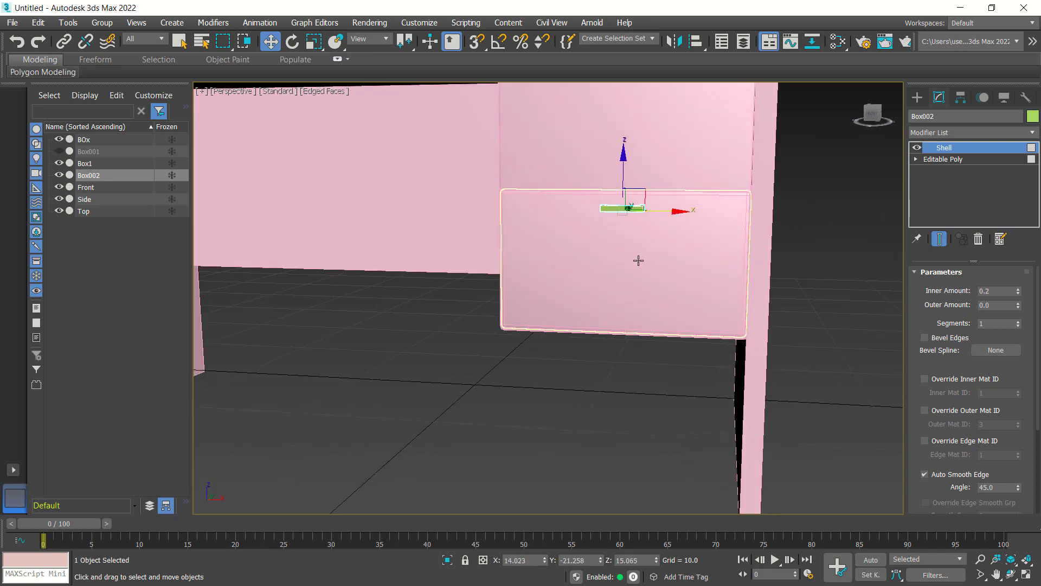
{"action": "middle_click_drag", "start_coordinate": [638, 260], "coordinate": [691, 297], "text": "alt"}
{"action": "left_click_drag", "start_coordinate": [580, 200], "coordinate": [582, 201]}
{"action": "middle_click_drag", "start_coordinate": [582, 200], "coordinate": [697, 222], "text": "alt"}
Clone the lower drawer front together with its handle once, straight up, to make the upper drawer.
{"action": "left_click", "coordinate": [643, 259], "text": "ctrl"}
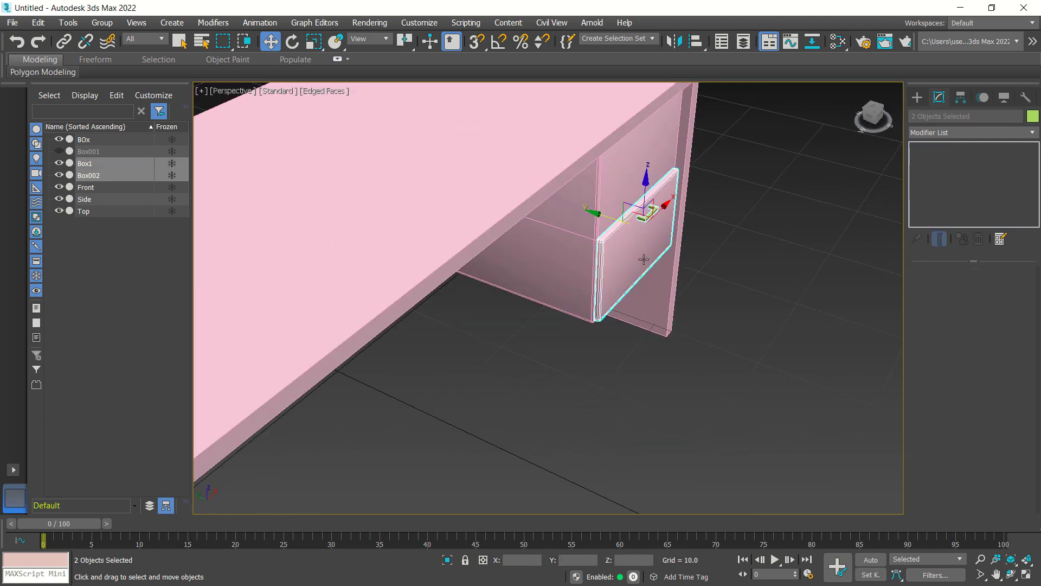
{"action": "left_click", "coordinate": [643, 181]}
{"action": "left_click_drag", "start_coordinate": [643, 181], "coordinate": [649, 116], "text": "shift"}
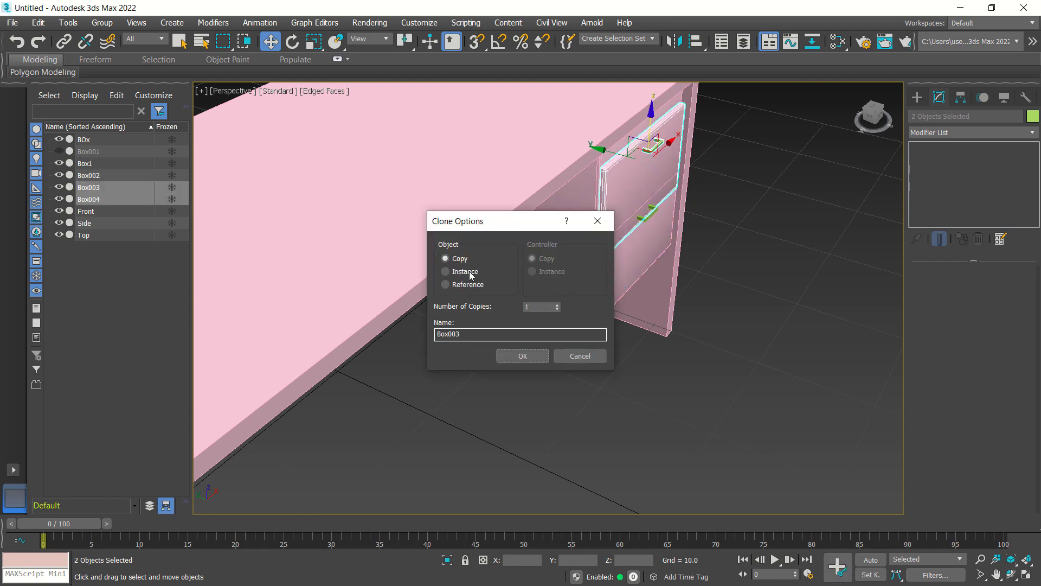
{"action": "left_click", "coordinate": [527, 357]}
{"action": "scroll", "coordinate": [699, 279], "scroll_direction": "down", "scroll_amount": 5}
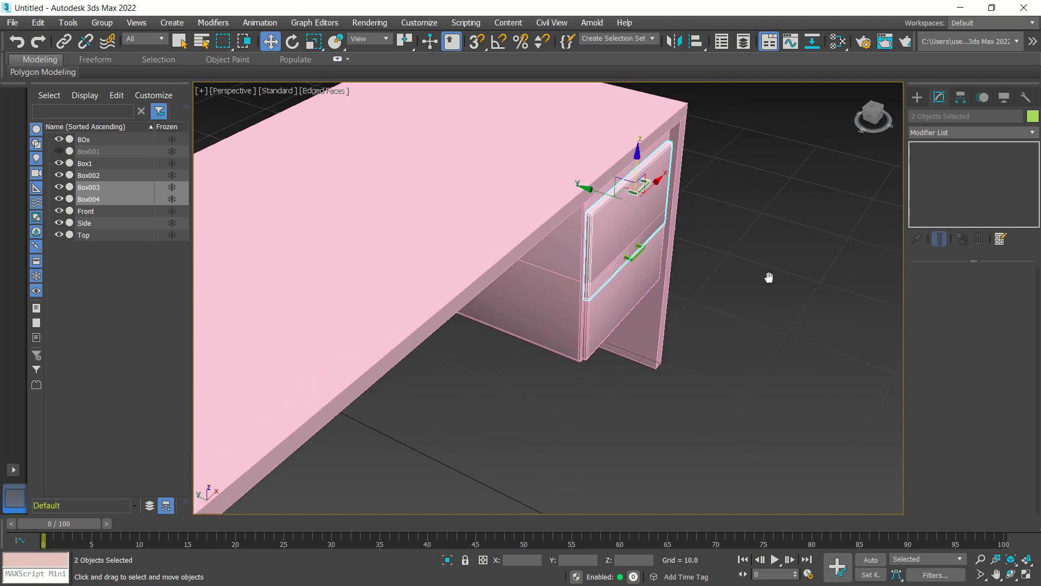
Raise the cloned drawer front and handle by about 1.68 to align with the upper half of the drawer box.
{"action": "middle_click_drag", "start_coordinate": [733, 298], "coordinate": [726, 263], "text": "alt"}
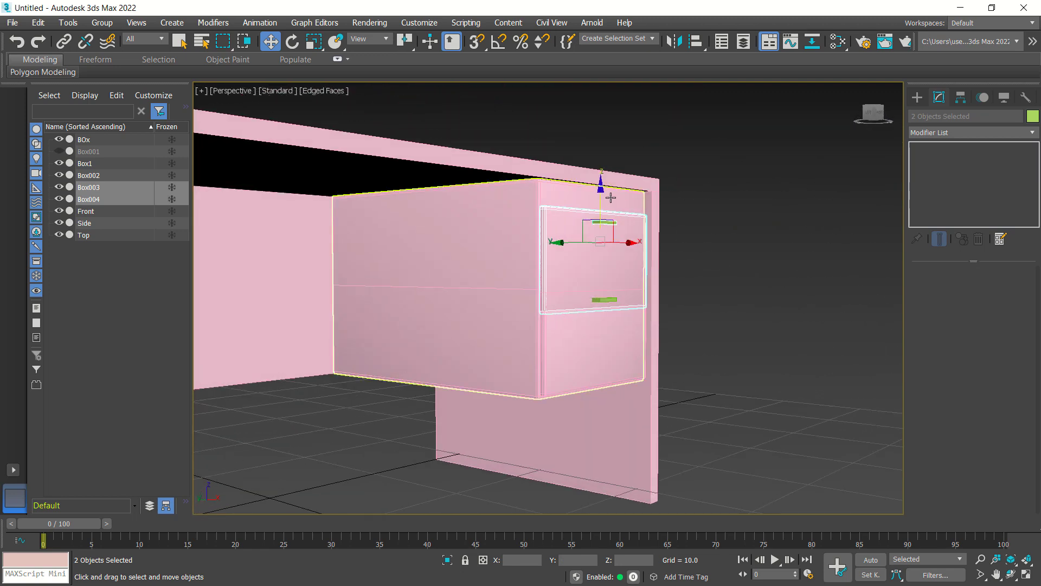
{"action": "left_click_drag", "start_coordinate": [601, 186], "coordinate": [601, 167]}
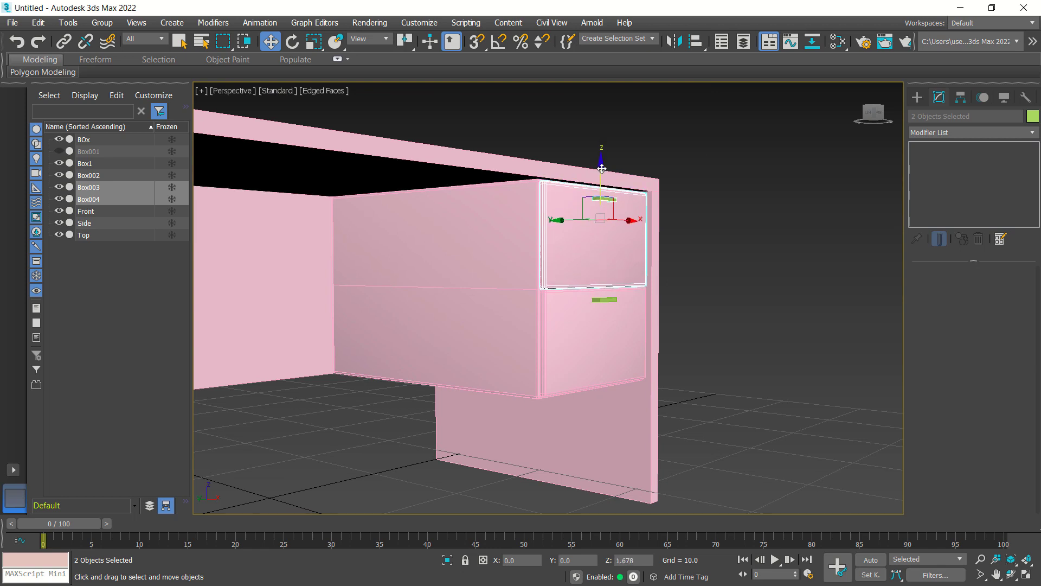
{"action": "left_click", "coordinate": [750, 261]}
Change the object color of both drawer handles to light blue.
{"action": "key", "text": "shift+z"}
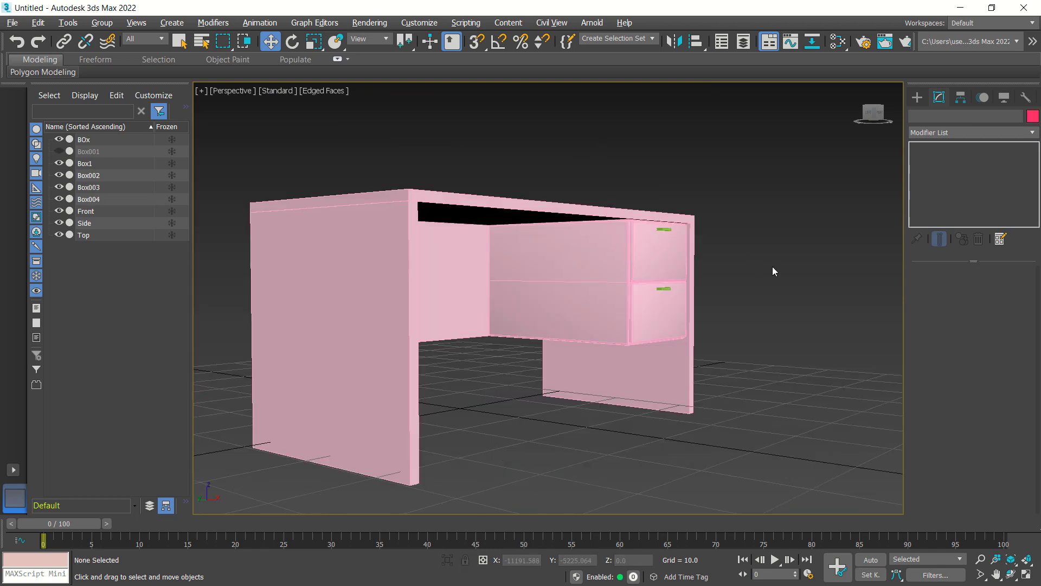
{"action": "mouse_move", "coordinate": [772, 266]}
{"action": "middle_mouse_down"}
{"action": "mouse_move", "coordinate": [767, 298]}
{"action": "mouse_move", "coordinate": [762, 257]}
{"action": "mouse_move", "coordinate": [767, 271]}
{"action": "middle_mouse_up"}
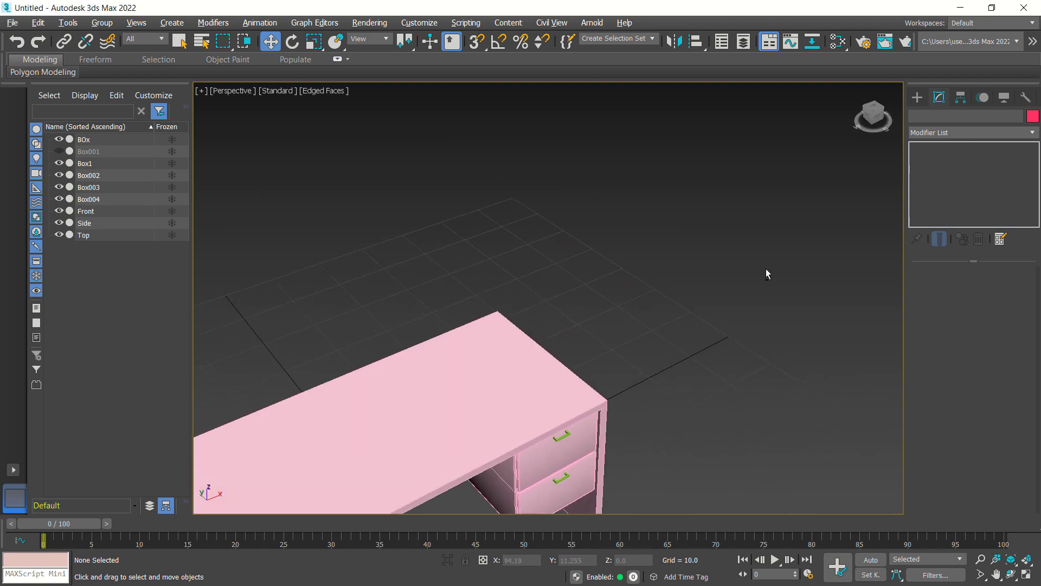
{"action": "scroll", "coordinate": [728, 333], "scroll_direction": "down", "scroll_amount": 3}
{"action": "left_click", "coordinate": [715, 326]}
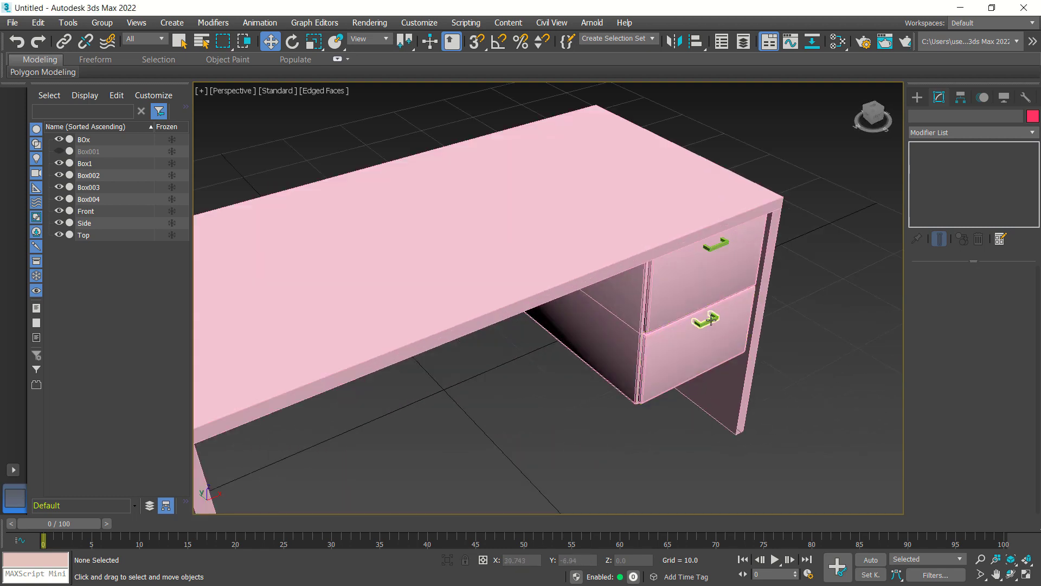
{"action": "left_click", "coordinate": [723, 242], "text": "ctrl"}
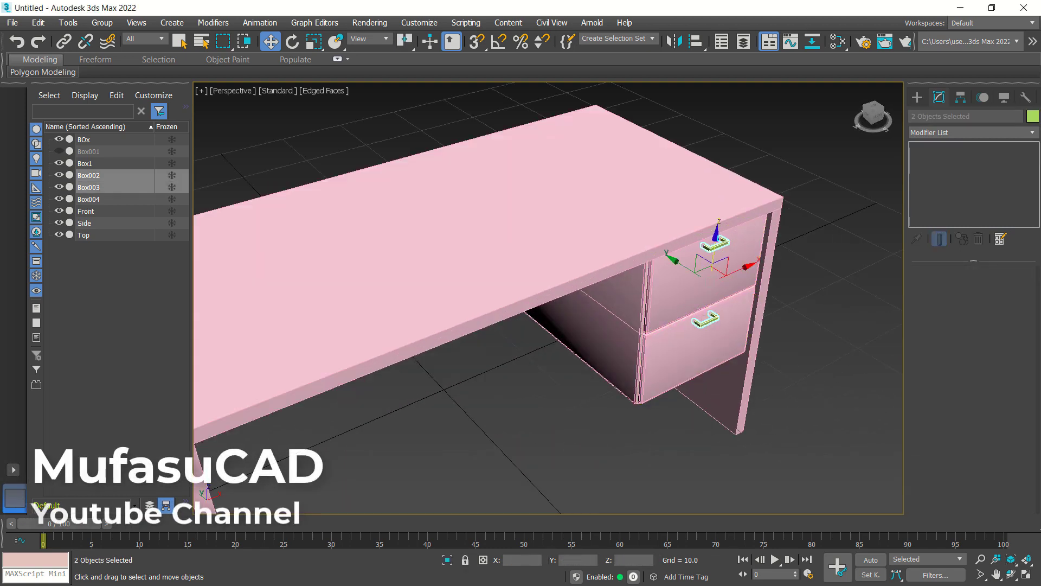
{"action": "left_click", "coordinate": [1034, 117]}
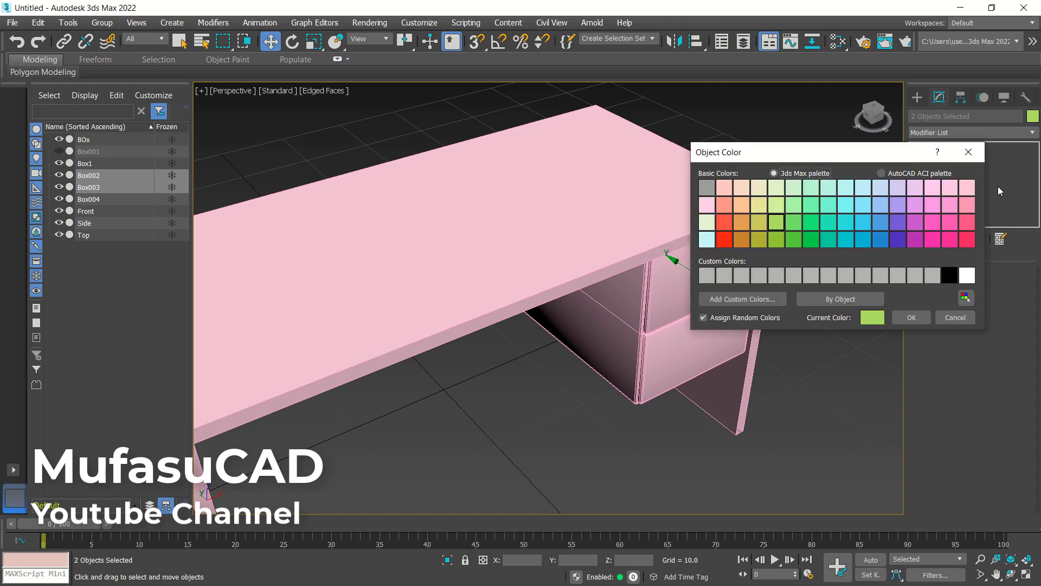
{"action": "left_click", "coordinate": [880, 187]}
{"action": "left_click", "coordinate": [911, 319]}
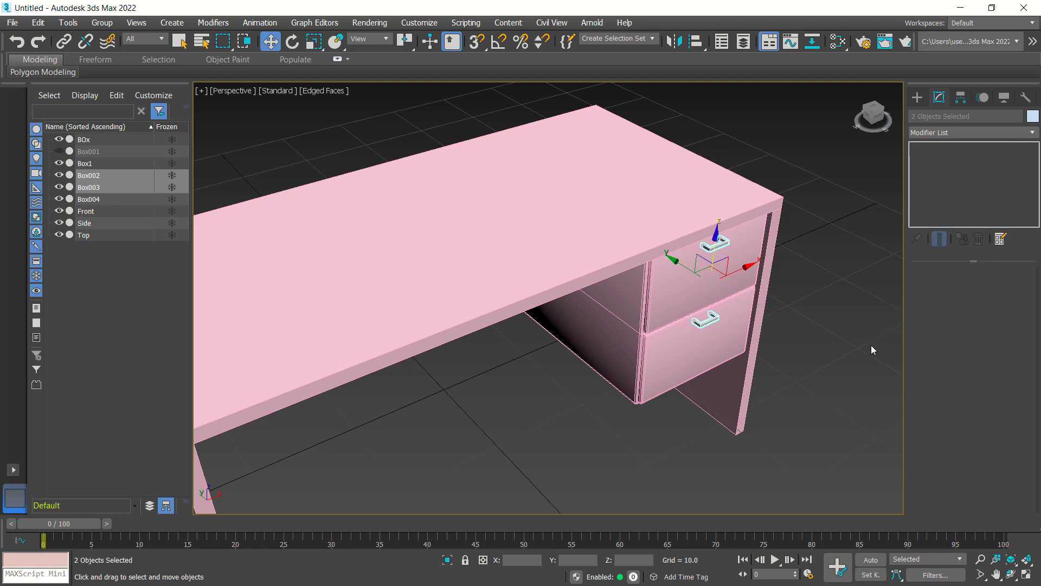
Change the object color of both drawer fronts to orange.
{"action": "left_click", "coordinate": [853, 272]}
{"action": "left_click", "coordinate": [687, 356]}
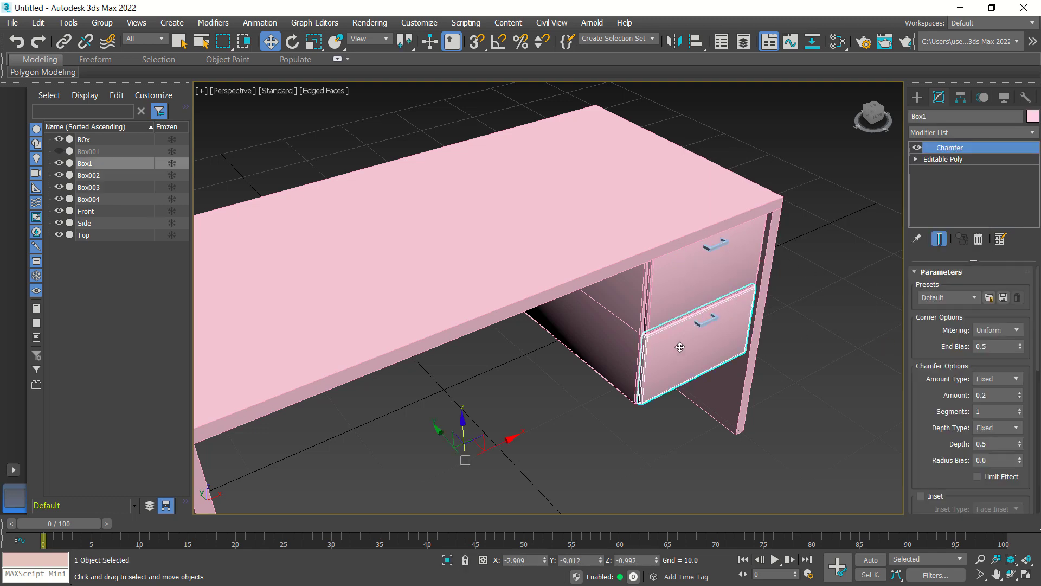
{"action": "left_click", "coordinate": [681, 291], "text": "ctrl"}
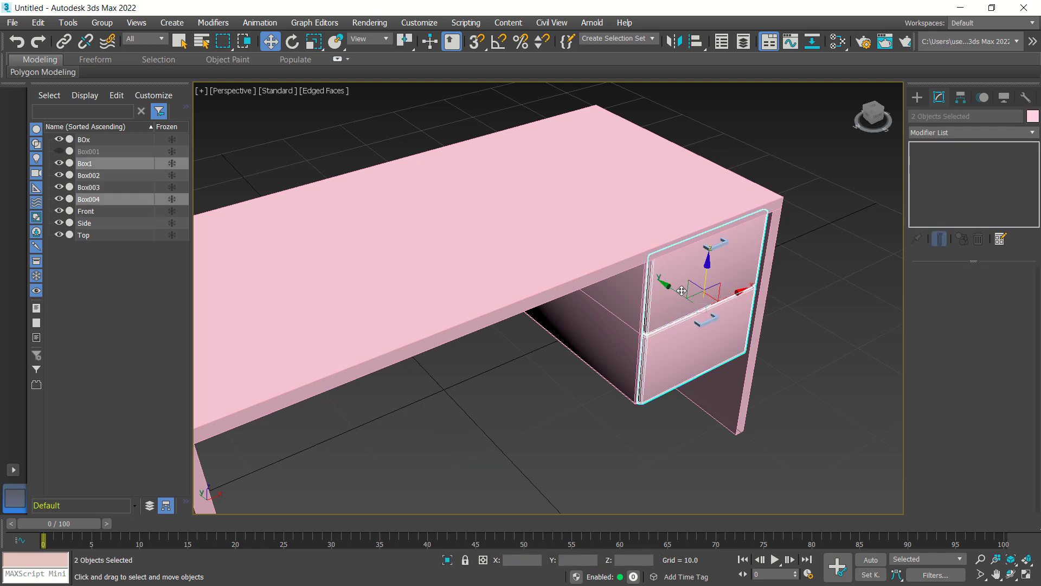
{"action": "left_click", "coordinate": [1032, 116]}
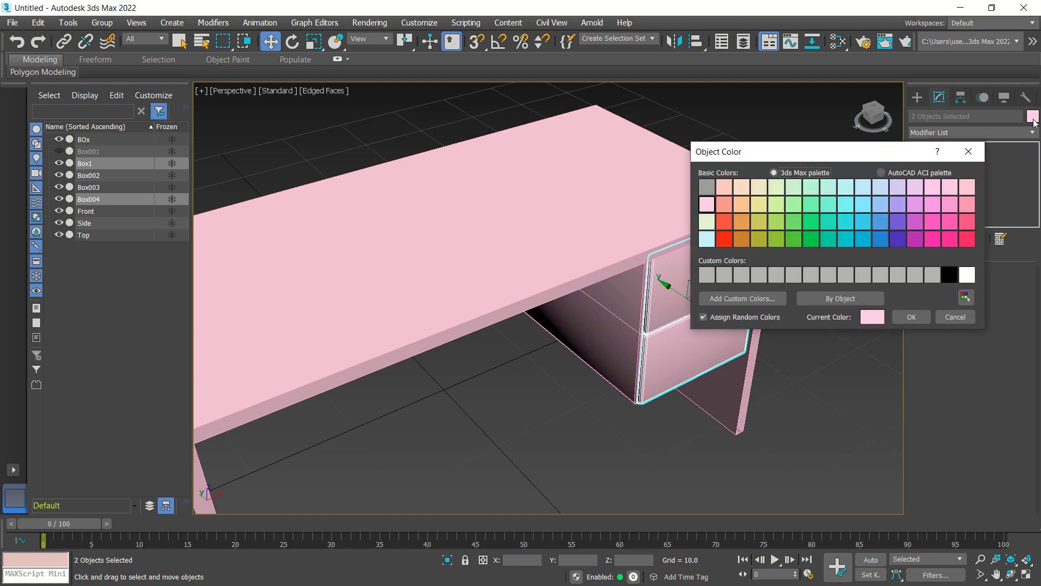
{"action": "left_click", "coordinate": [741, 222]}
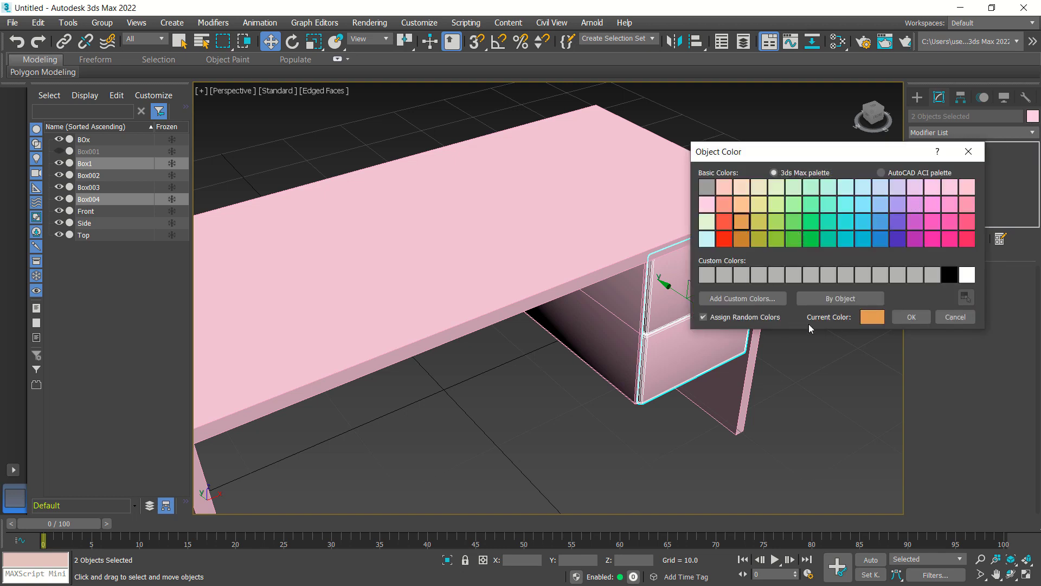
{"action": "left_click", "coordinate": [911, 317]}
{"action": "middle_click_drag", "start_coordinate": [911, 320], "coordinate": [868, 303]}
{"action": "left_click", "coordinate": [827, 310]}
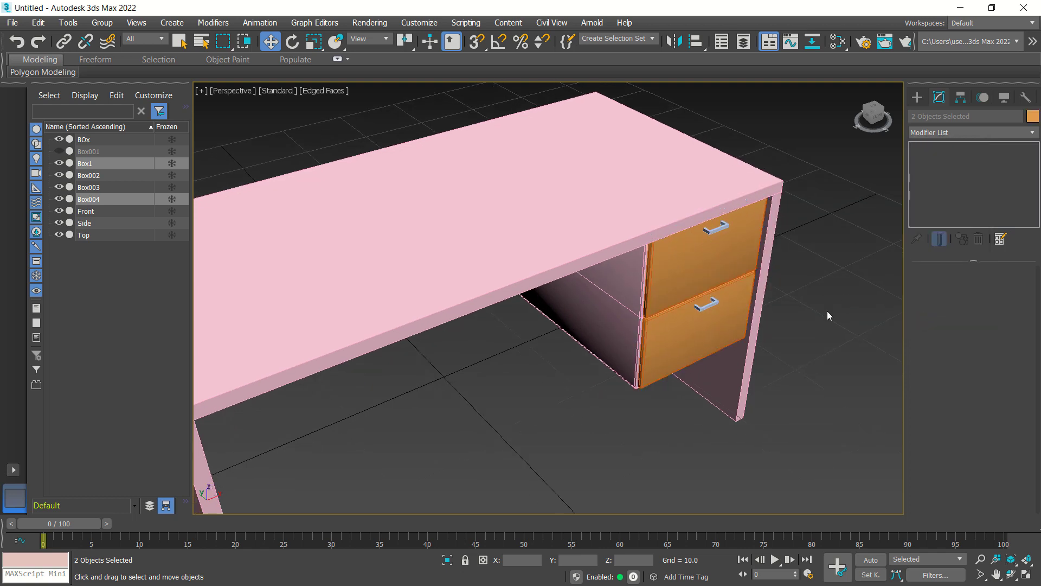
Change the object color of the side panels, the front panel and the drawer box to gray.
{"action": "scroll", "coordinate": [826, 323], "scroll_direction": "up", "scroll_amount": 6}
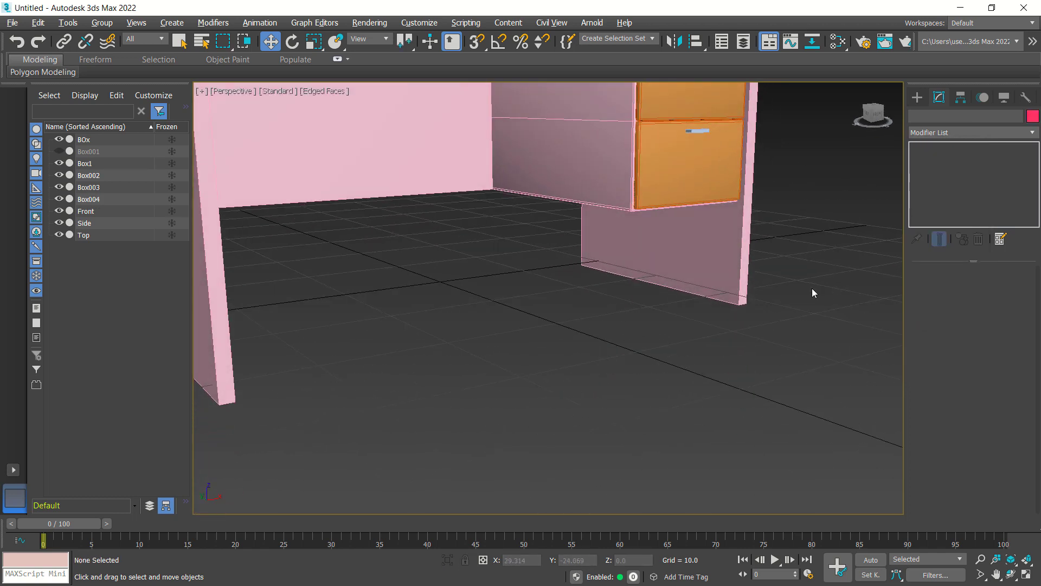
{"action": "left_click", "coordinate": [721, 242]}
{"action": "scroll", "coordinate": [763, 248], "scroll_direction": "down", "scroll_amount": 5}
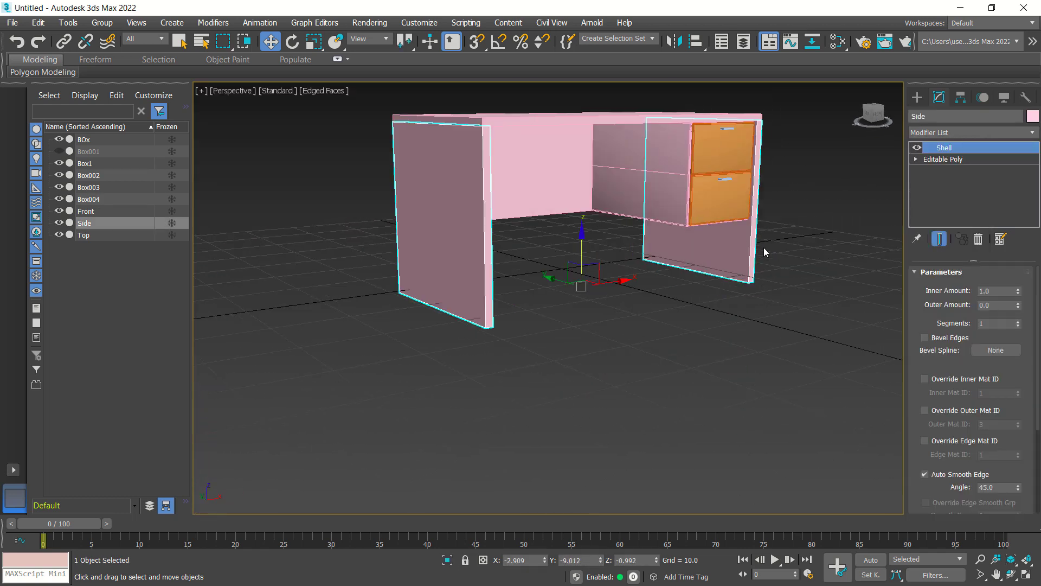
{"action": "left_click", "coordinate": [639, 196], "text": "ctrl"}
{"action": "left_click", "coordinate": [540, 179], "text": "ctrl"}
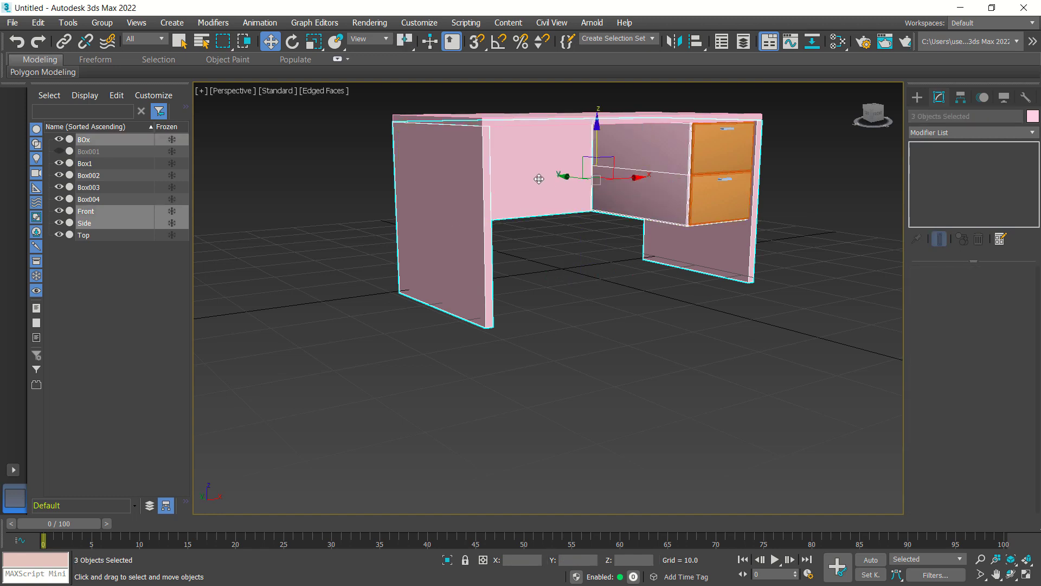
{"action": "scroll", "coordinate": [807, 267], "scroll_direction": "up", "scroll_amount": 2}
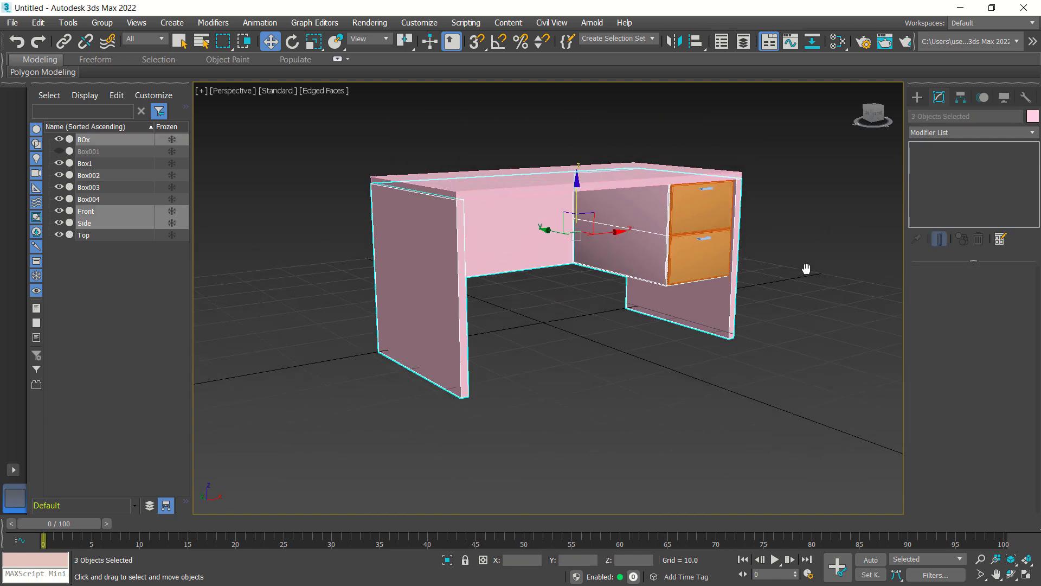
{"action": "left_click", "coordinate": [1031, 116]}
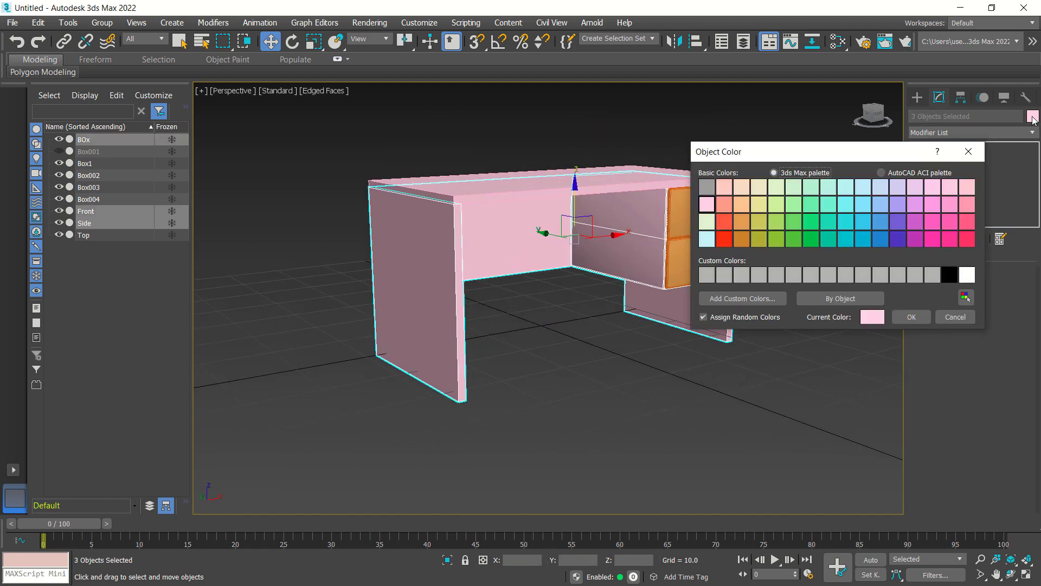
{"action": "left_click", "coordinate": [709, 188]}
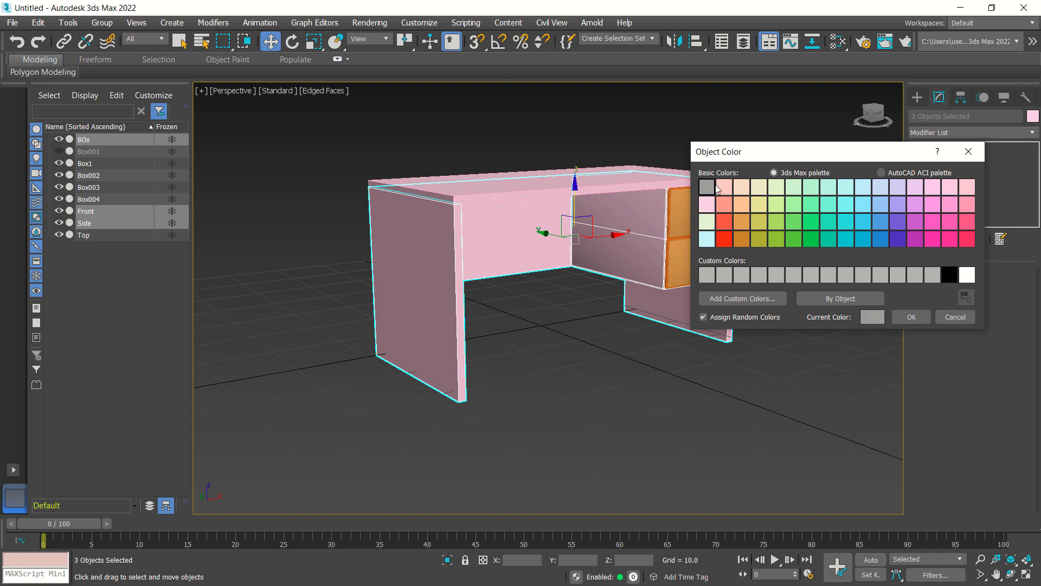
{"action": "left_click", "coordinate": [910, 316]}
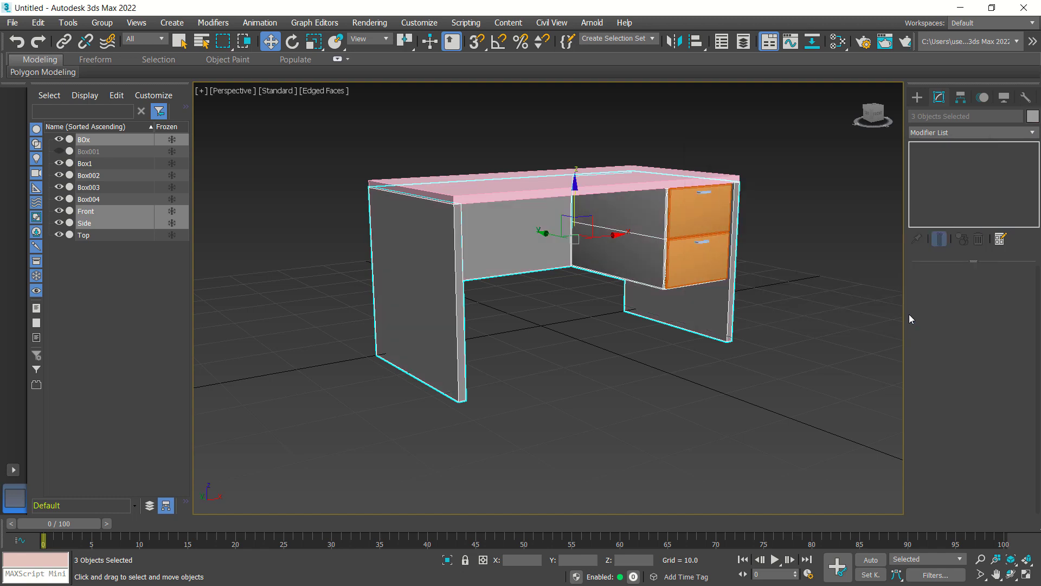
Change the desk top's object color to the same orange as the drawer fronts.
{"action": "middle_click_drag", "start_coordinate": [786, 309], "coordinate": [814, 280]}
{"action": "left_click", "coordinate": [624, 205]}
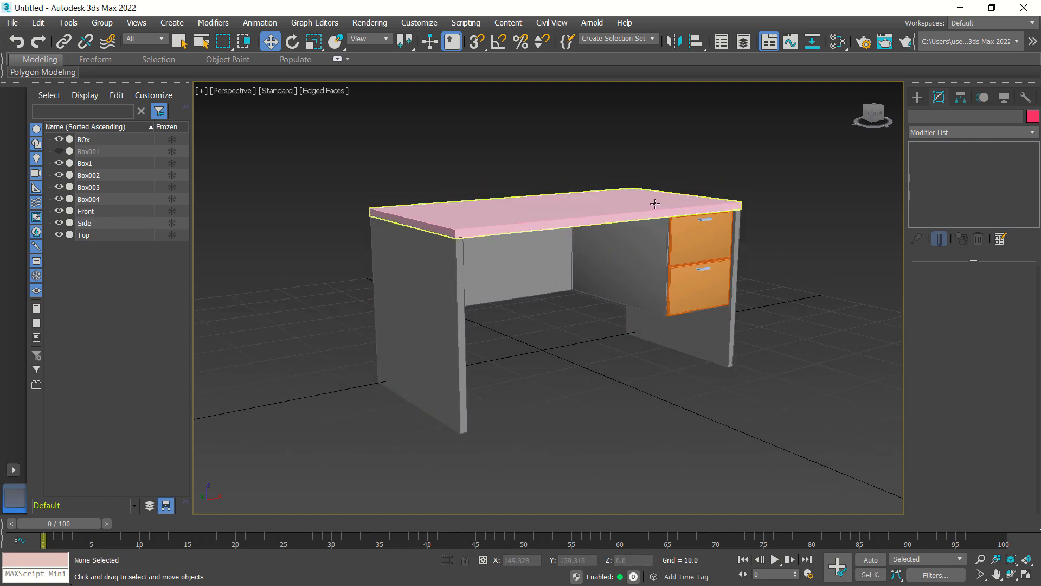
{"action": "left_click", "coordinate": [1031, 116]}
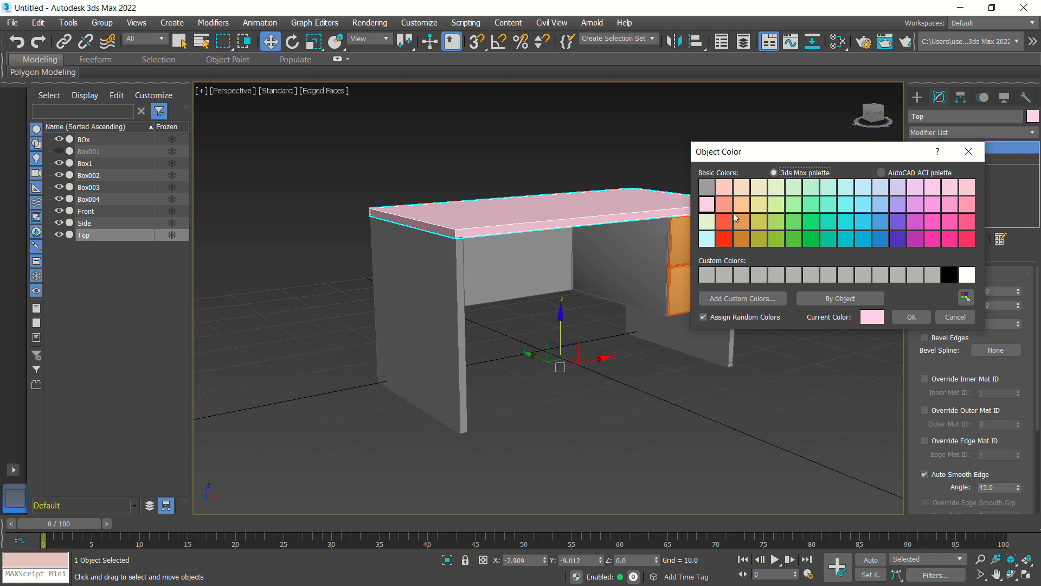
{"action": "left_click", "coordinate": [741, 221]}
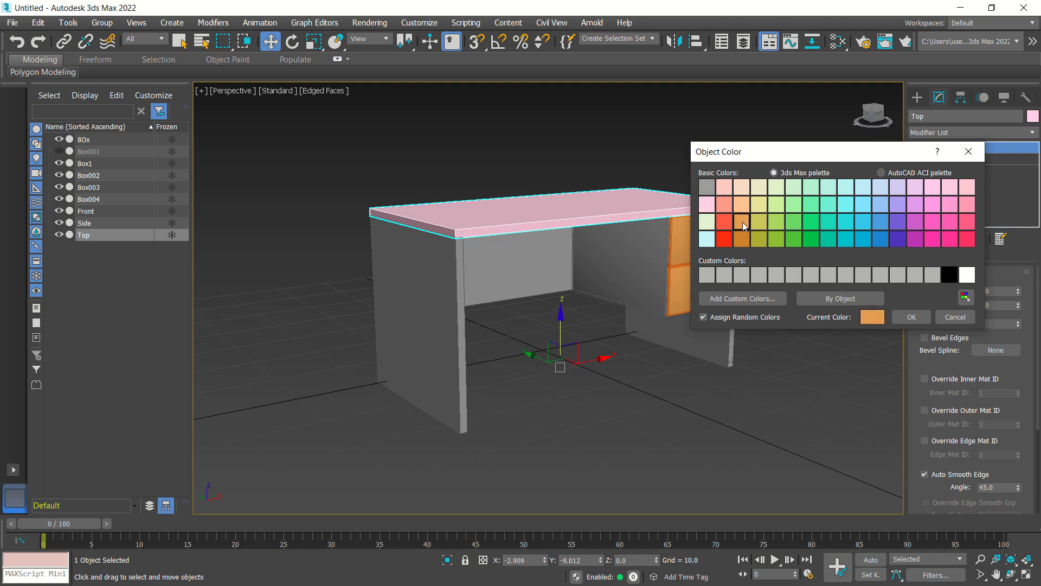
{"action": "left_click", "coordinate": [912, 318]}
{"action": "left_click", "coordinate": [830, 254]}
{"action": "middle_click_drag", "start_coordinate": [830, 254], "coordinate": [788, 273]}
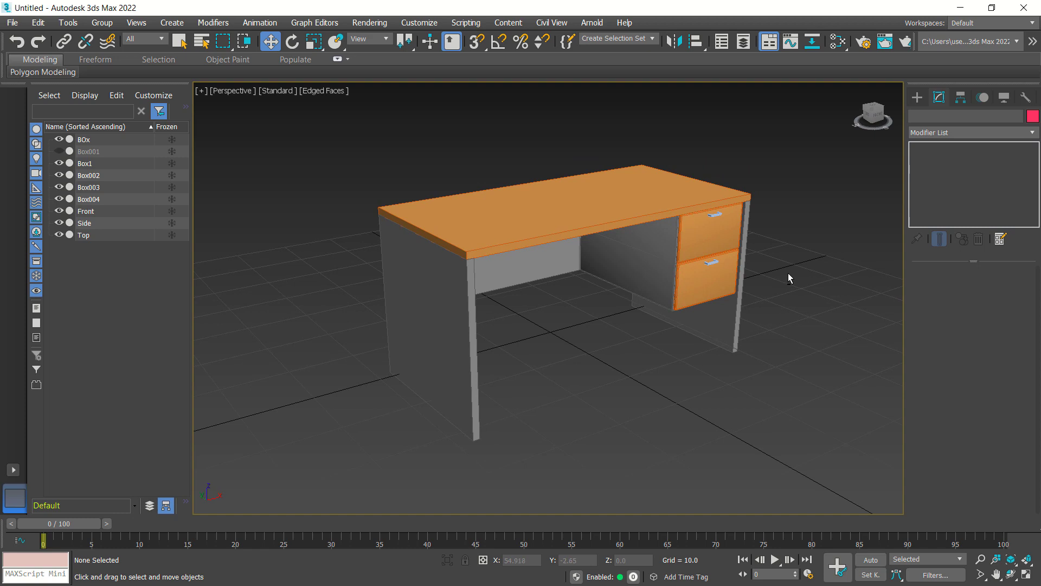